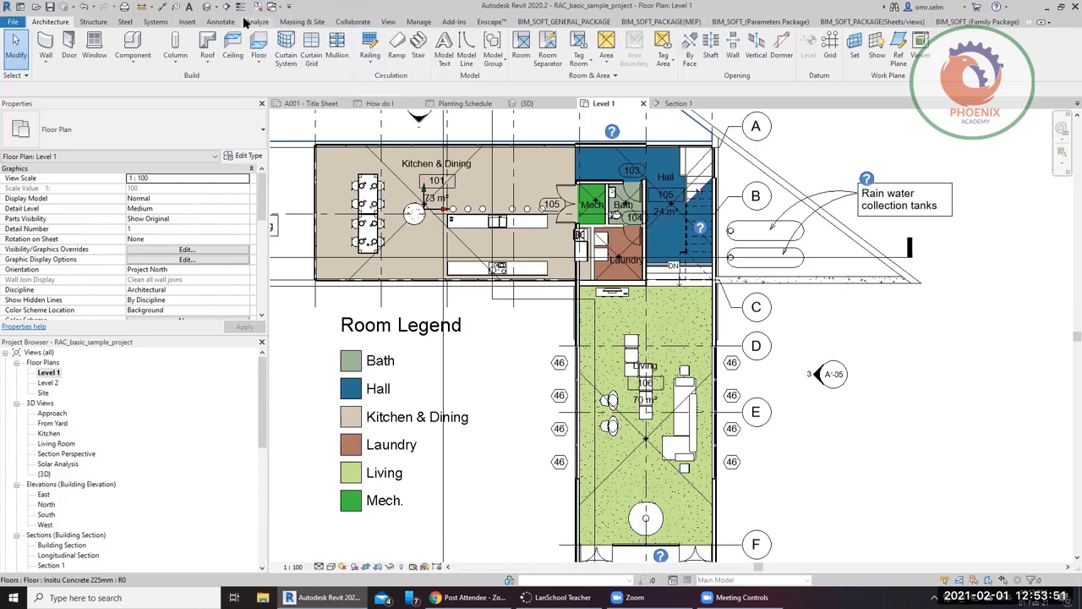
Close the sample project with its inactive views and create a new project from the Architectural Template.
{"action": "left_click", "coordinate": [256, 8]}
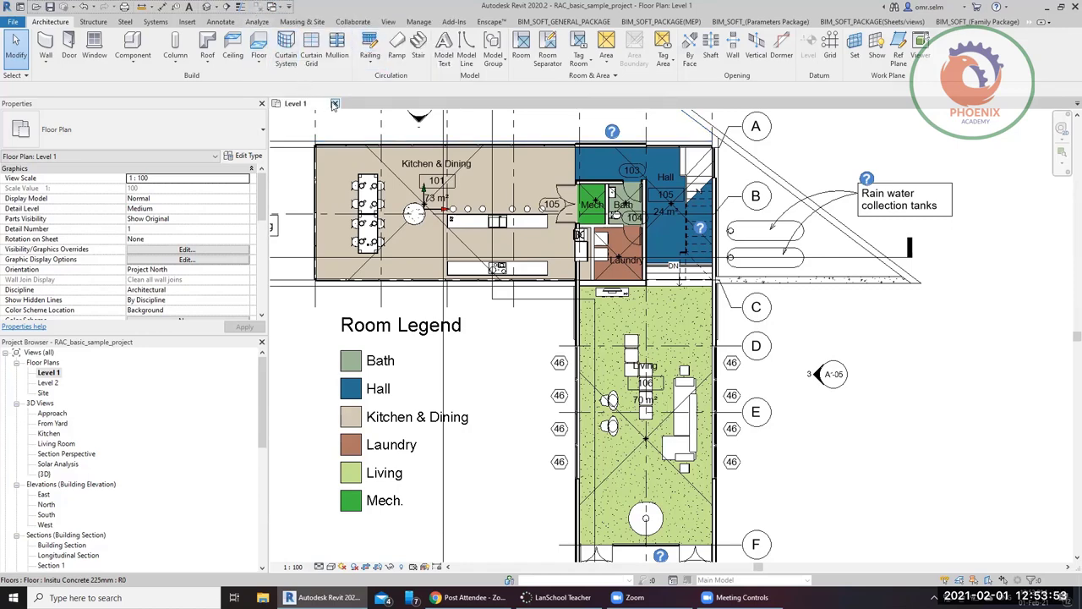
{"action": "left_click", "coordinate": [566, 306]}
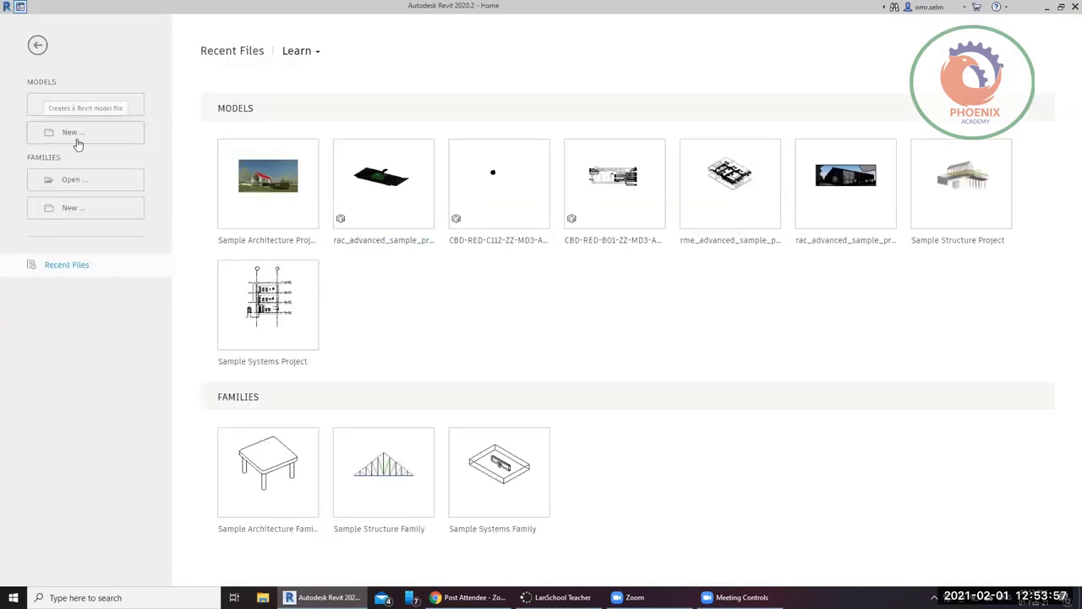
{"action": "left_click", "coordinate": [74, 137]}
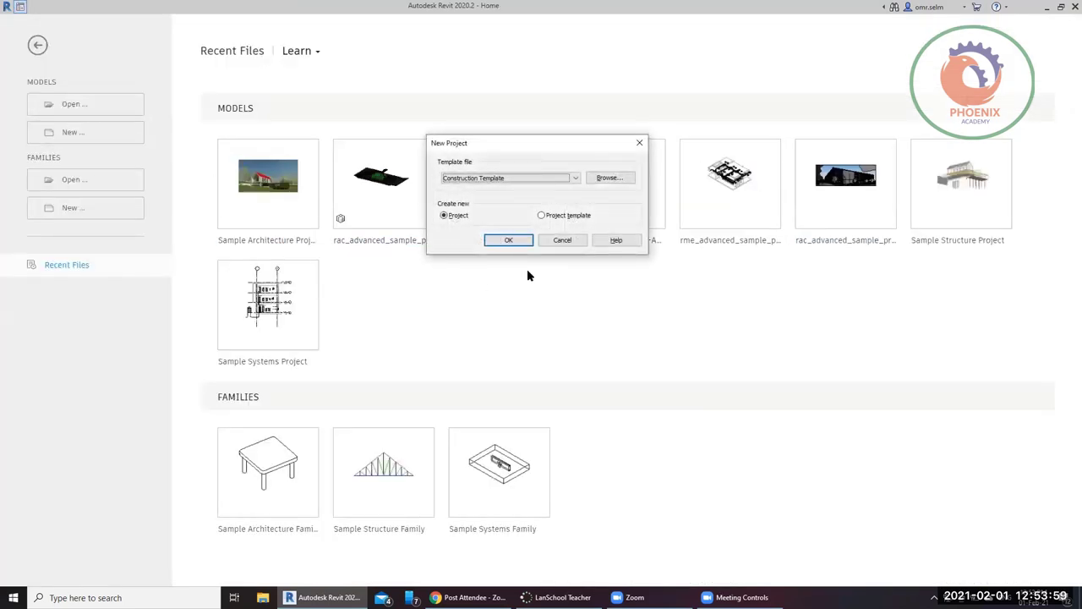
{"action": "left_click", "coordinate": [524, 180]}
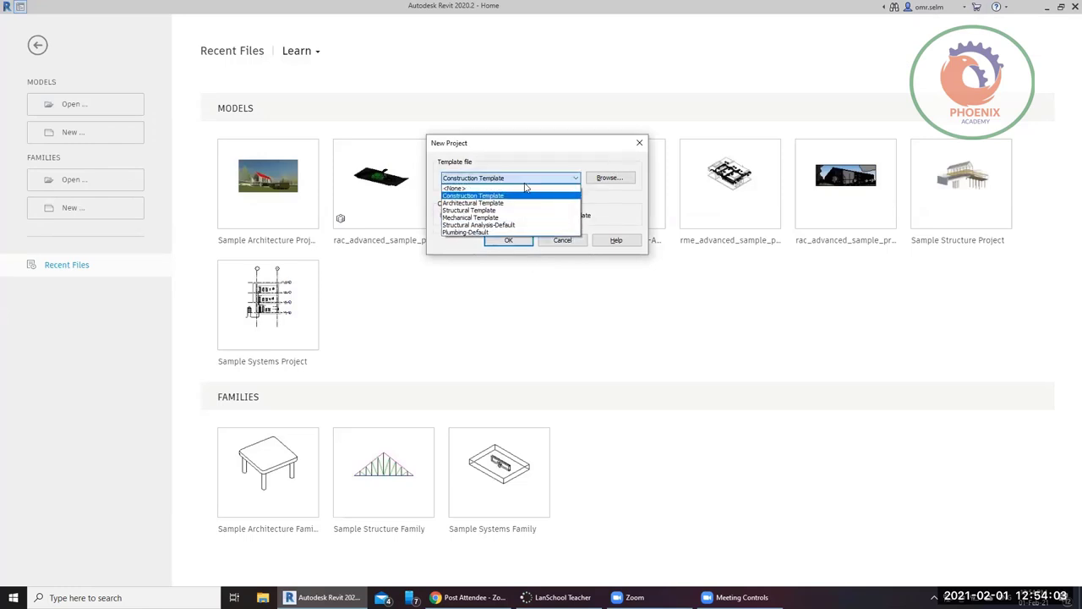
{"action": "left_click", "coordinate": [518, 203]}
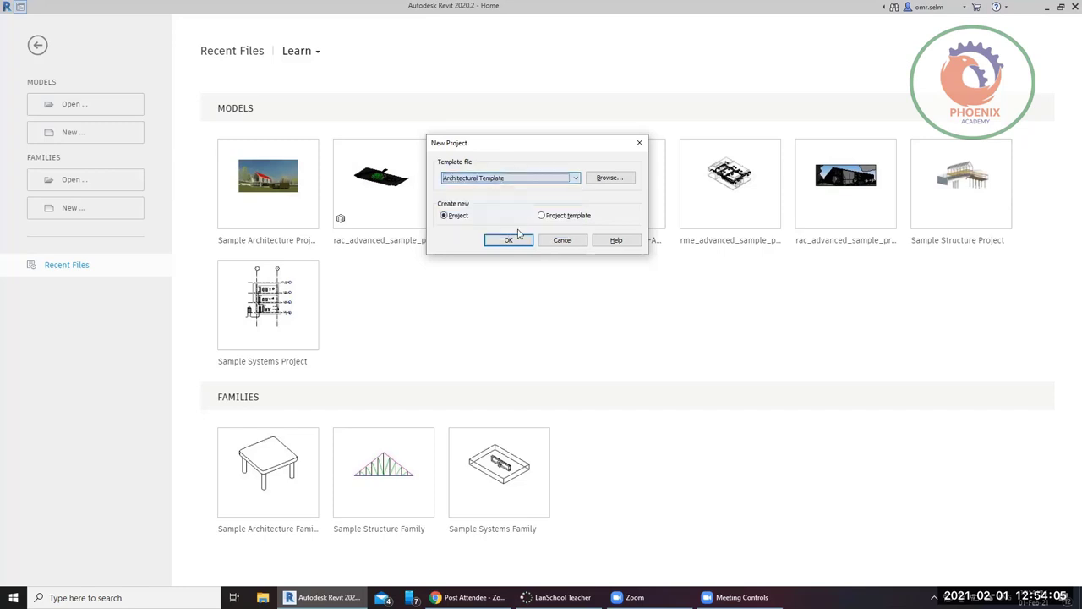
{"action": "left_click", "coordinate": [510, 240]}
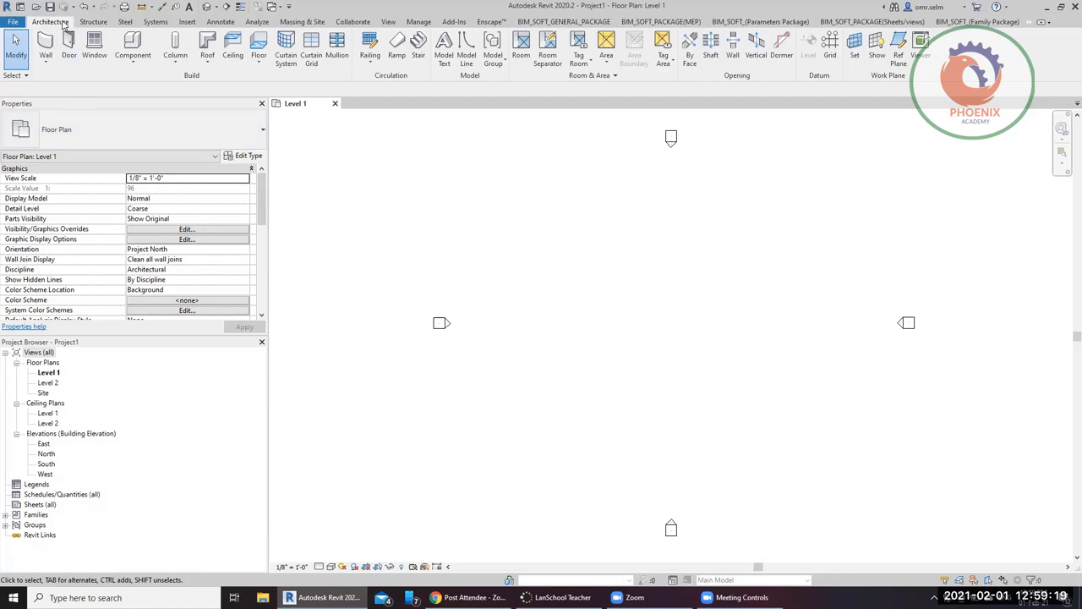
{"action": "left_click", "coordinate": [46, 66]}
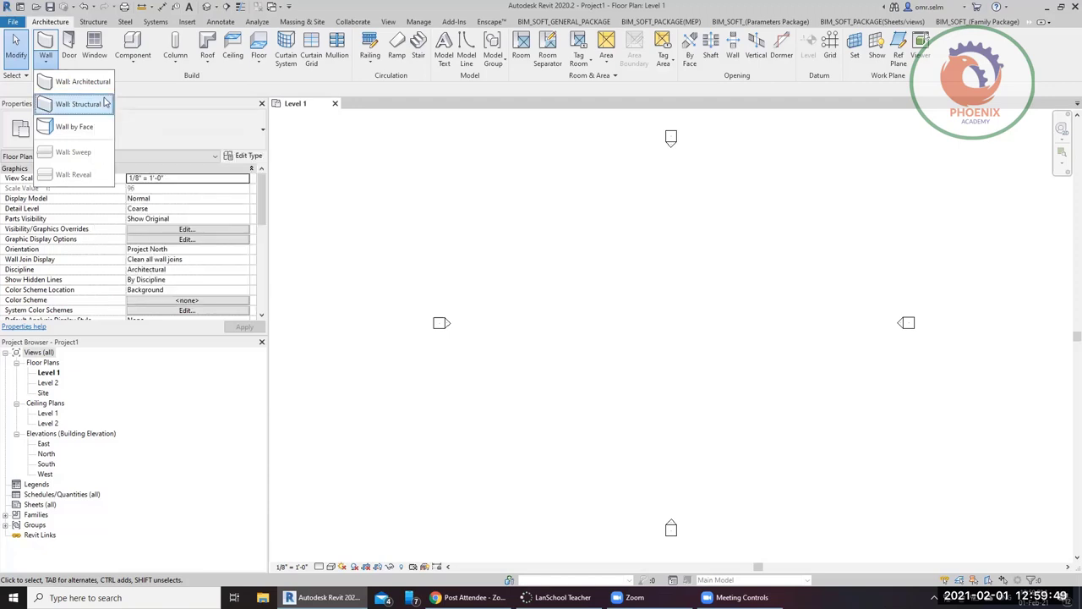
{"action": "left_click", "coordinate": [84, 82]}
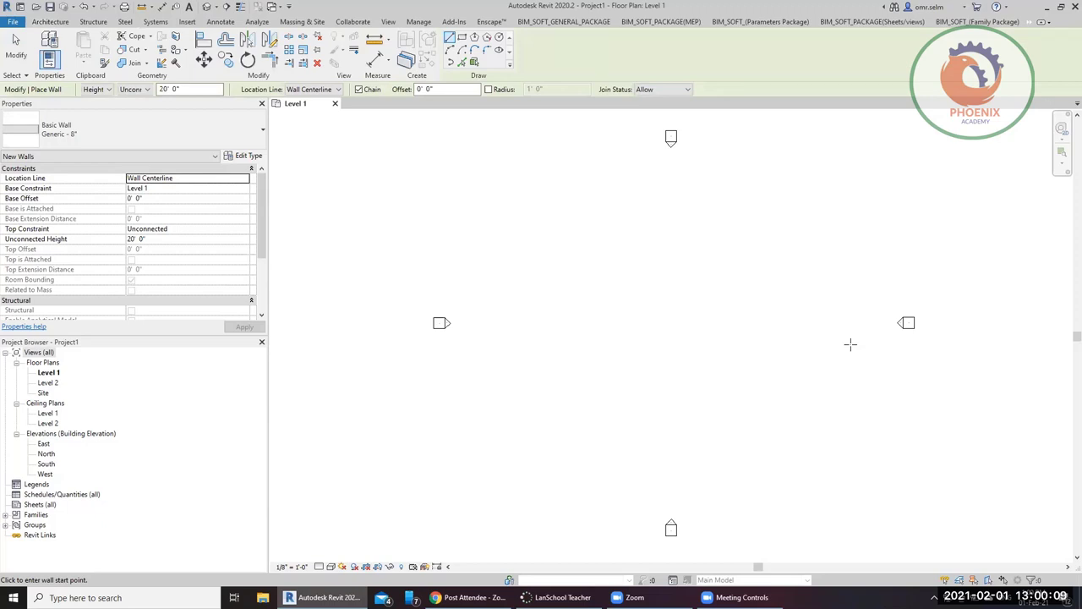
{"action": "key", "text": "Escape"}
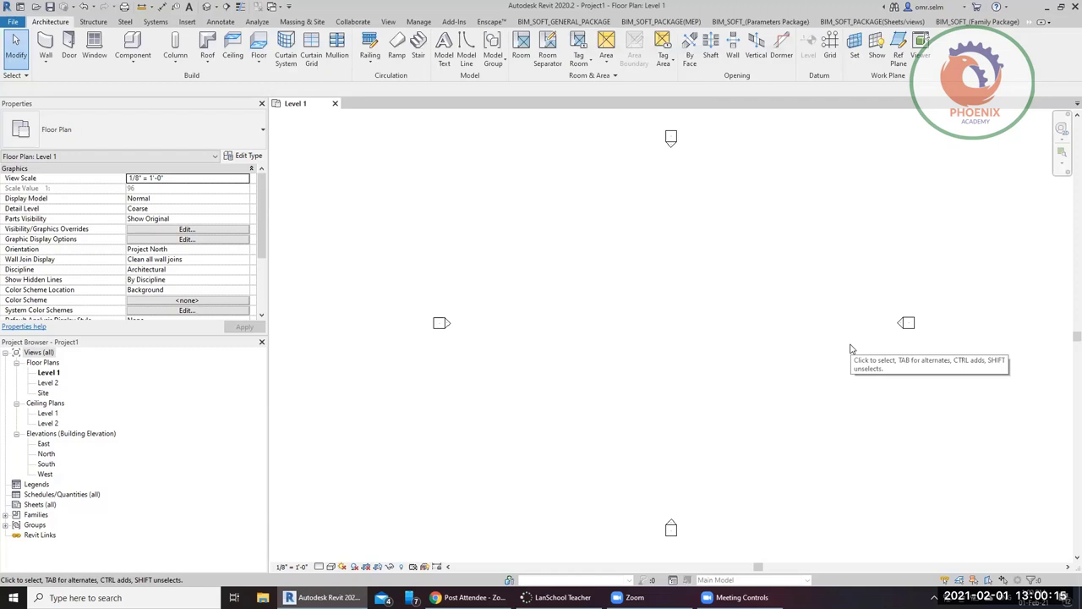
Set the length format in the common project units to millimeters.
{"action": "key", "text": "u"}
{"action": "key", "text": "n"}
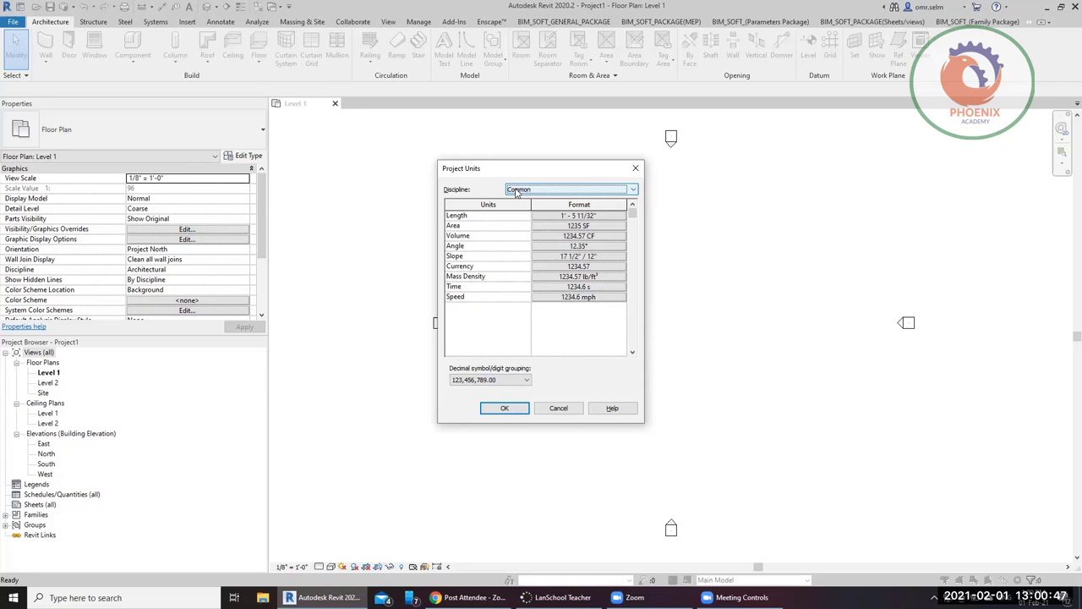
{"action": "left_click", "coordinate": [590, 217]}
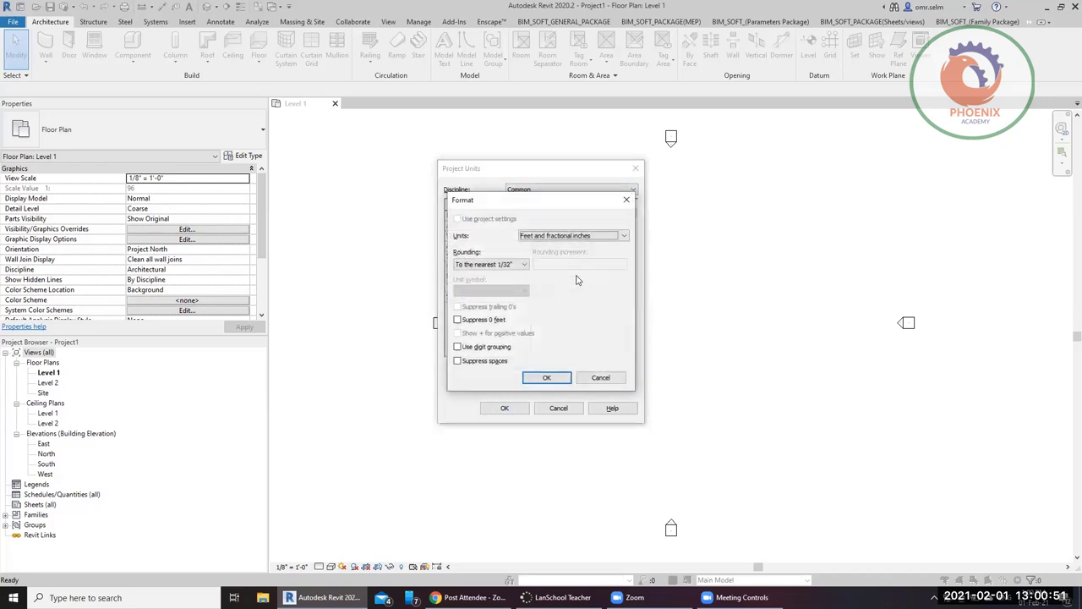
{"action": "left_click", "coordinate": [532, 238]}
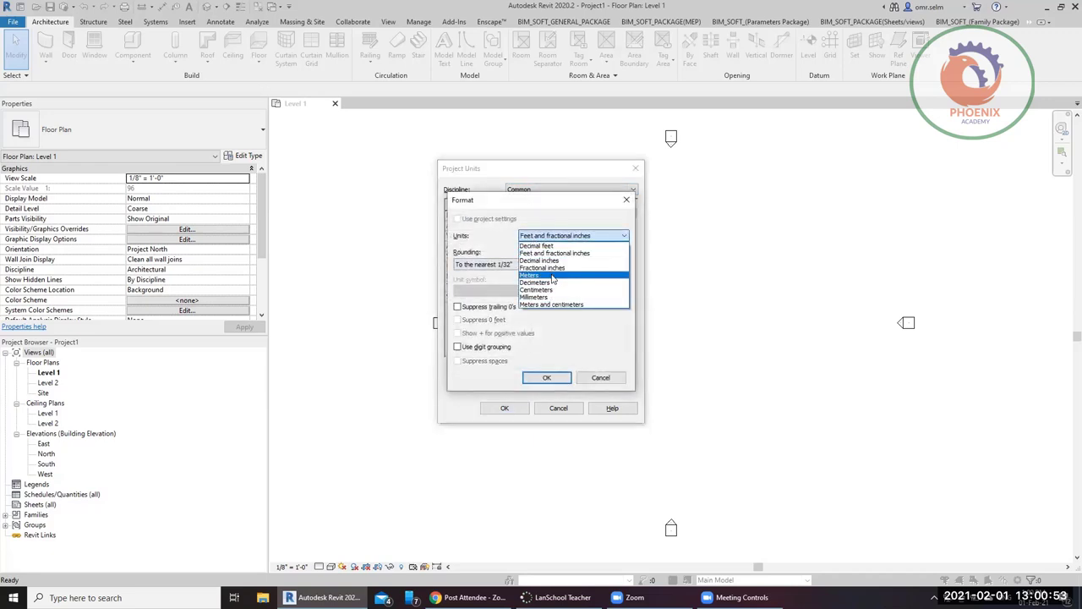
{"action": "left_click", "coordinate": [551, 297]}
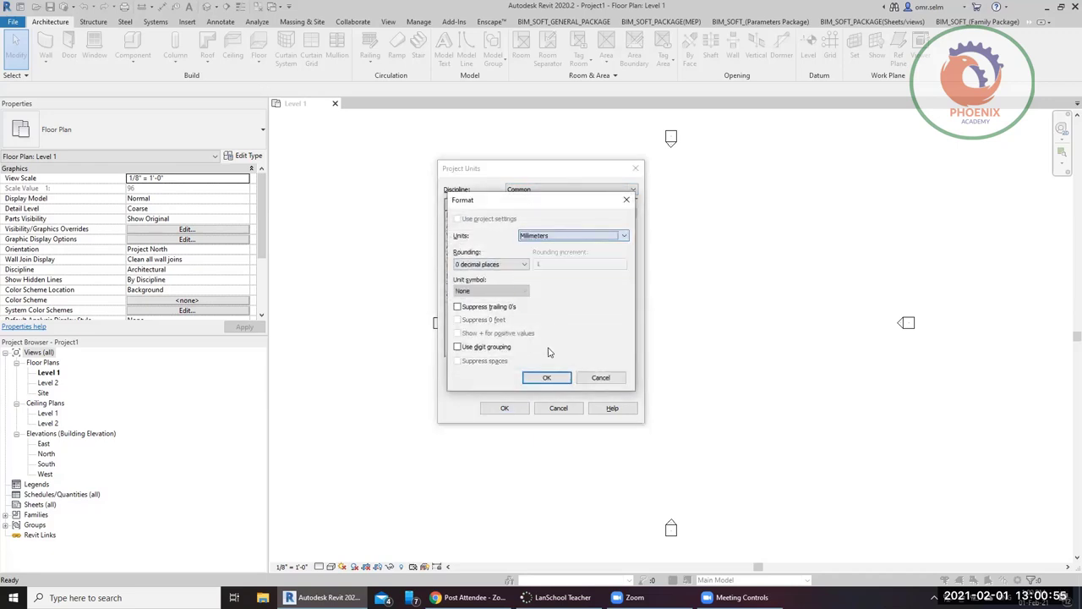
{"action": "left_click", "coordinate": [546, 377]}
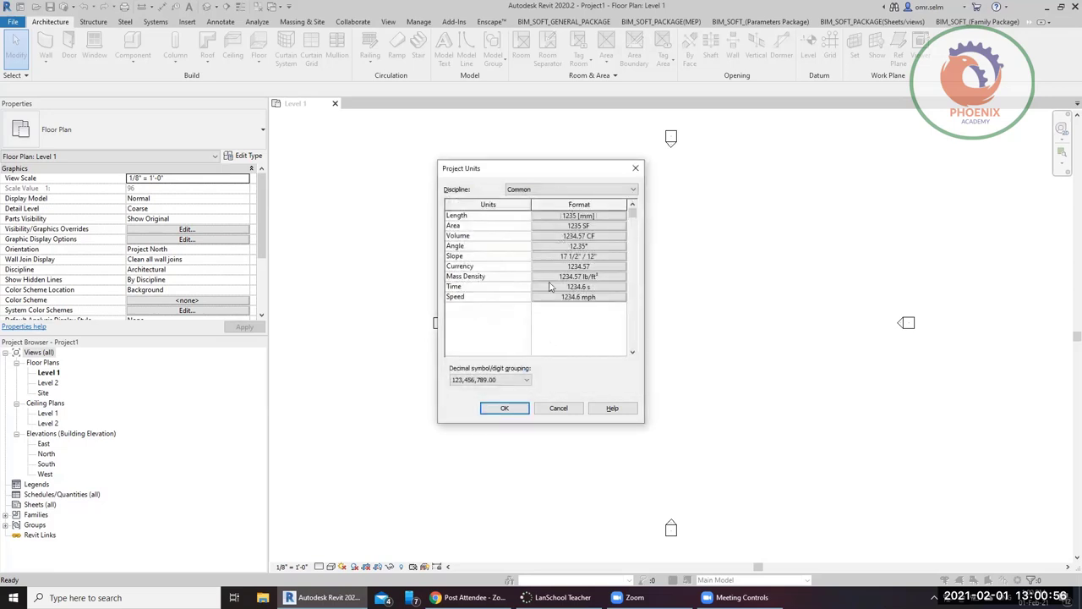
Review the unit formats for the Structural, HVAC, Electrical and Energy disciplines, and apply the project units.
{"action": "left_click", "coordinate": [548, 190]}
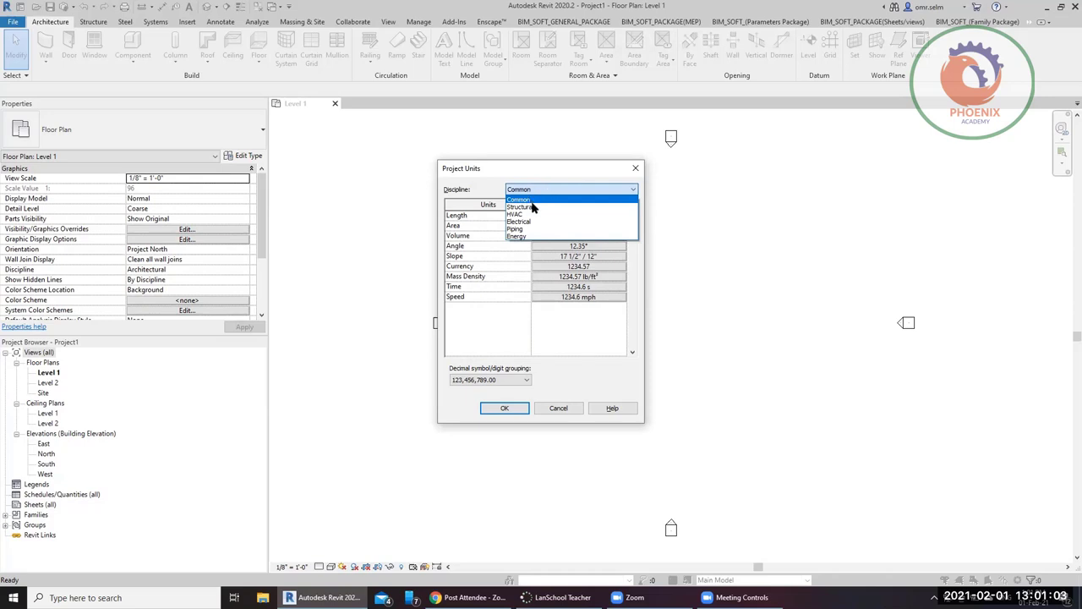
{"action": "left_click", "coordinate": [533, 207]}
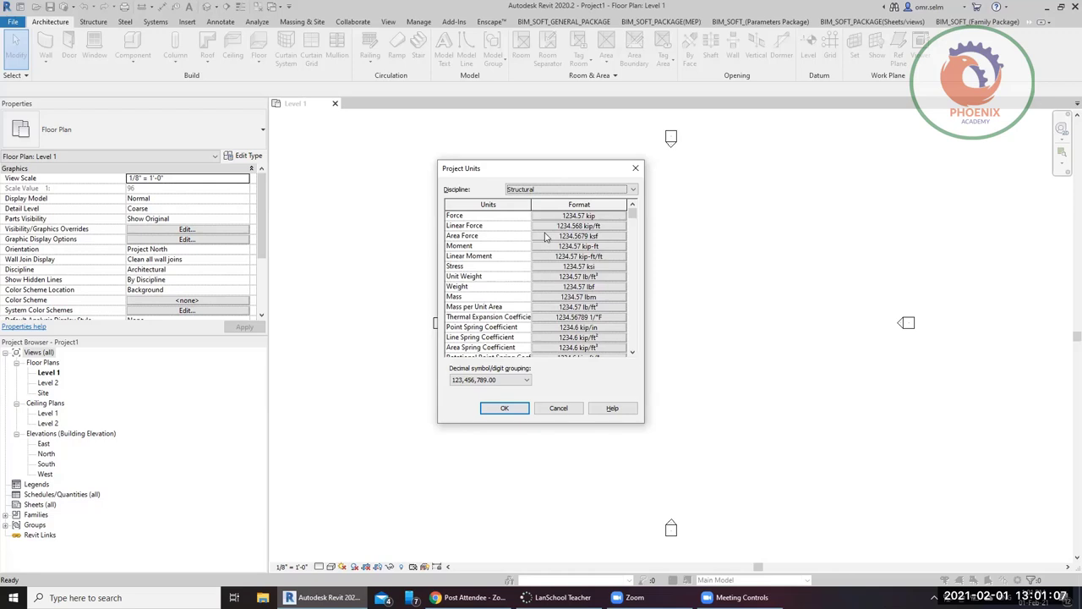
{"action": "left_click", "coordinate": [525, 194]}
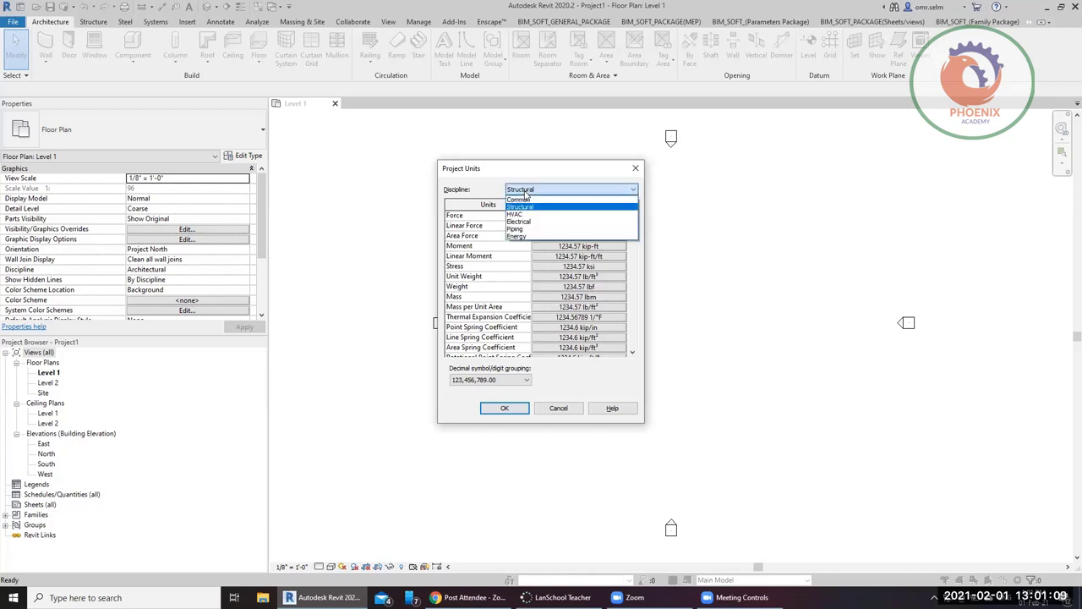
{"action": "left_click", "coordinate": [531, 215]}
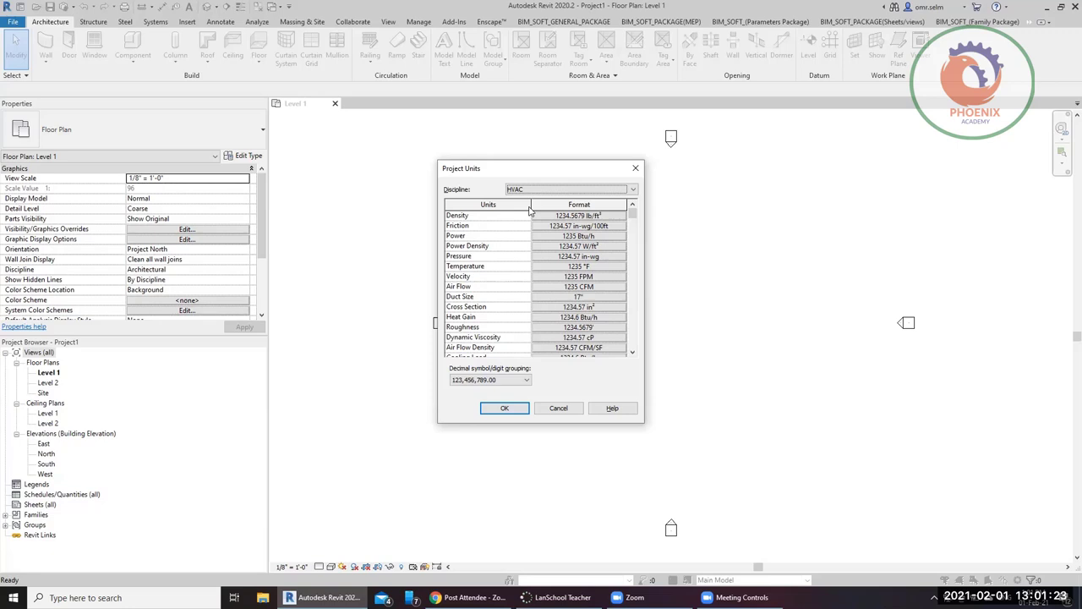
{"action": "left_click", "coordinate": [551, 190]}
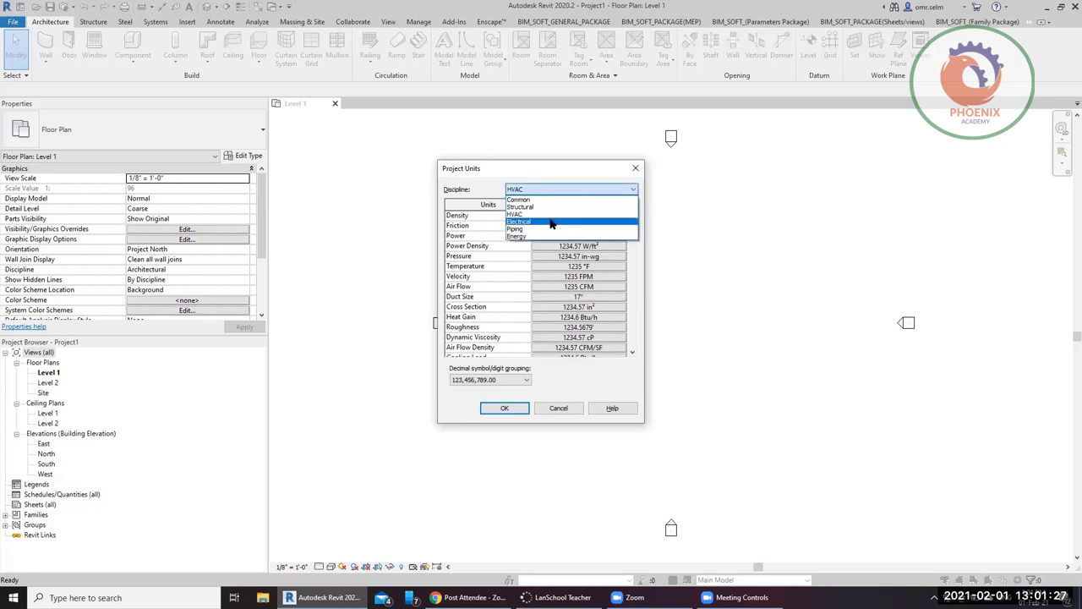
{"action": "left_click", "coordinate": [551, 223]}
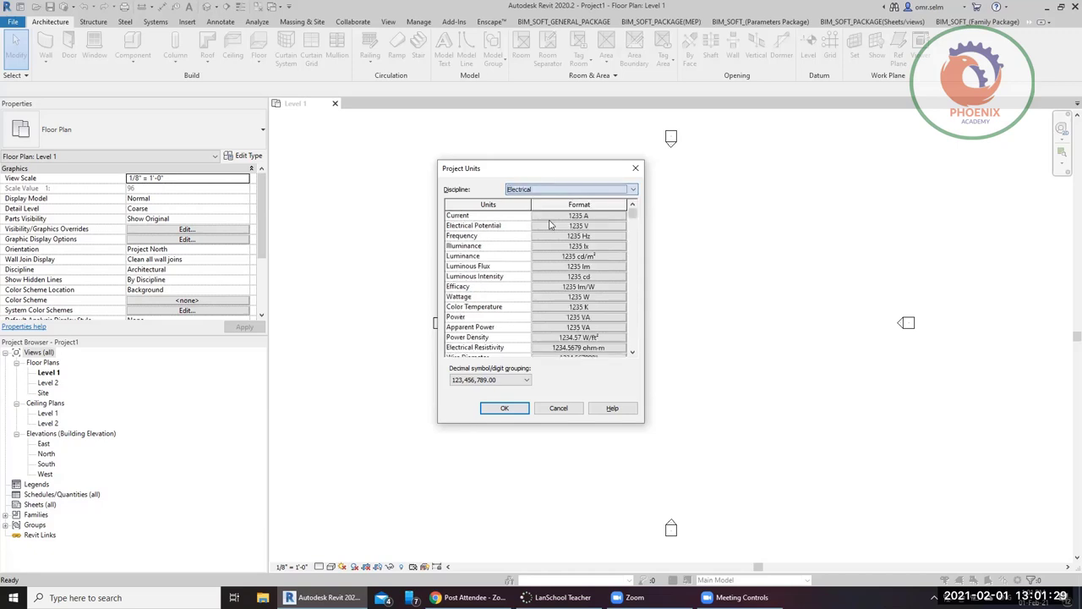
{"action": "left_click", "coordinate": [545, 194]}
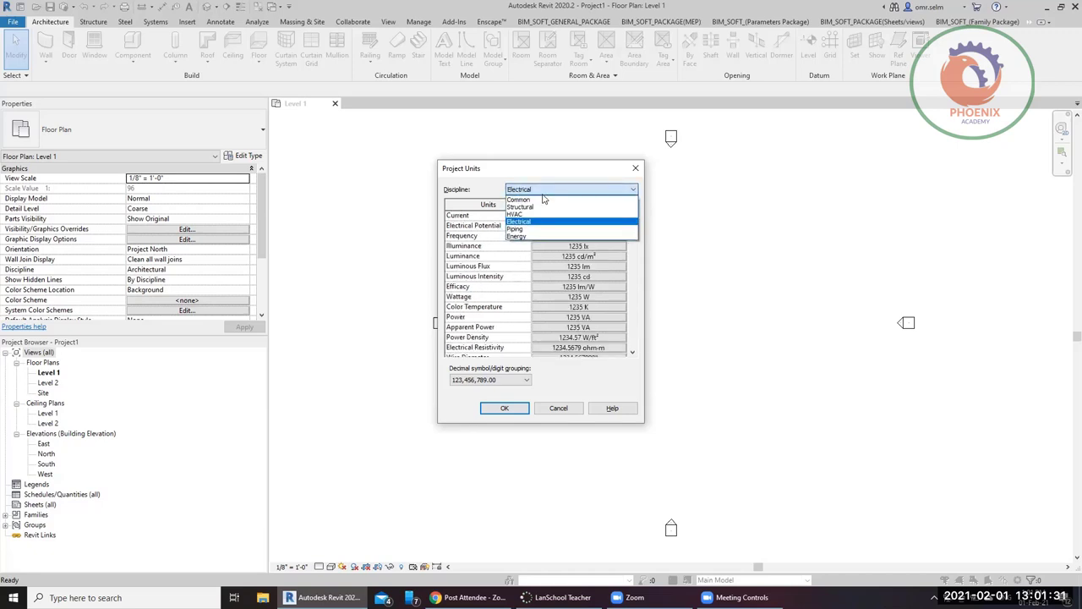
{"action": "left_click", "coordinate": [526, 237]}
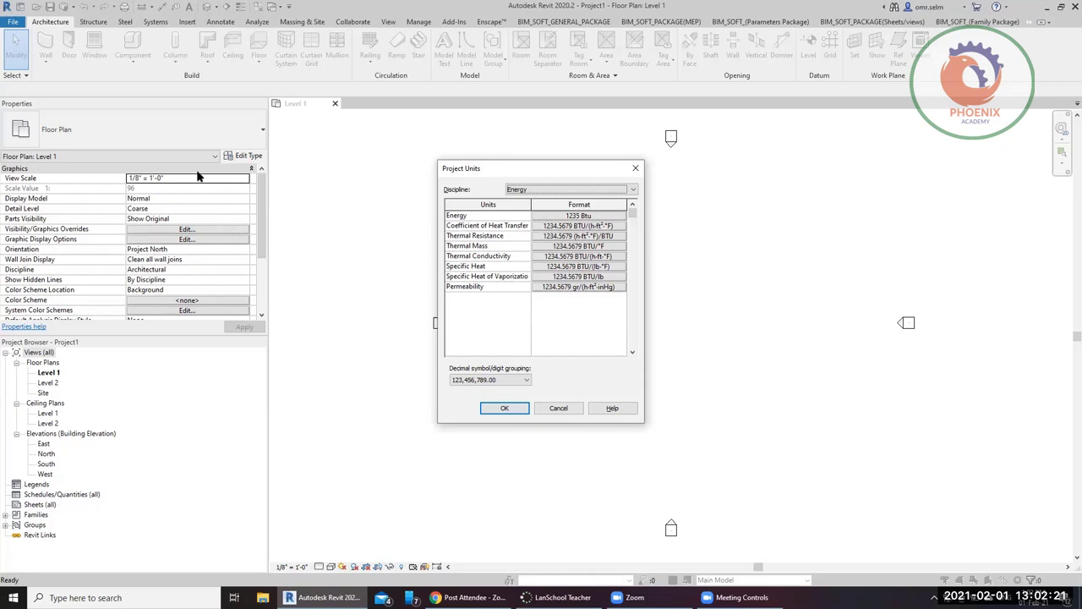
{"action": "left_click", "coordinate": [511, 409]}
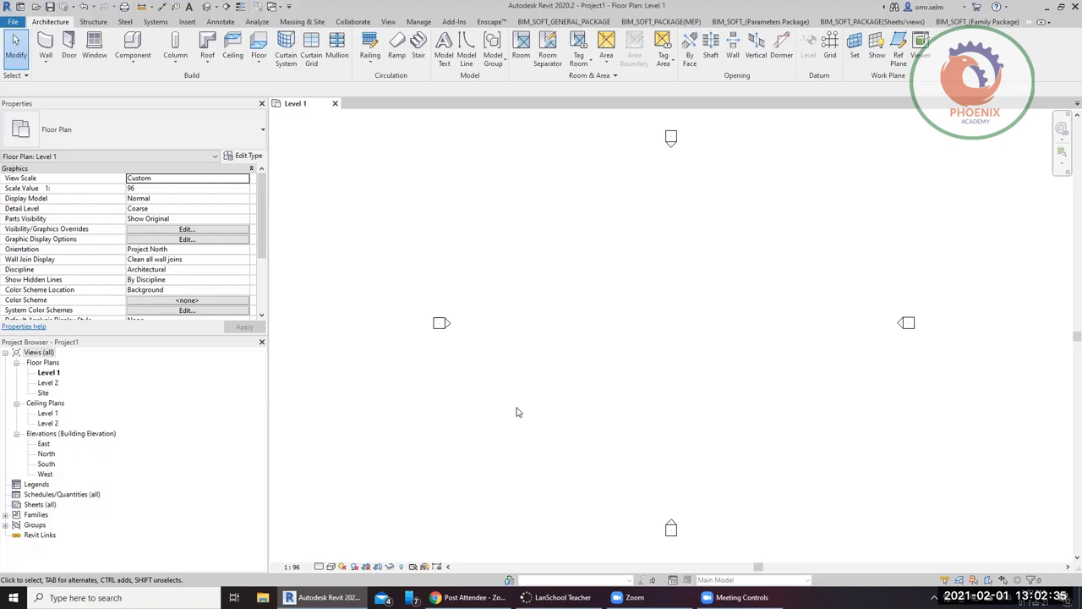
Draw a rectangle of Generic - 8" architectural walls about 20000 by 17000 mm between the elevation markers on Level 1.
{"action": "left_click", "coordinate": [42, 59]}
{"action": "left_click", "coordinate": [80, 90]}
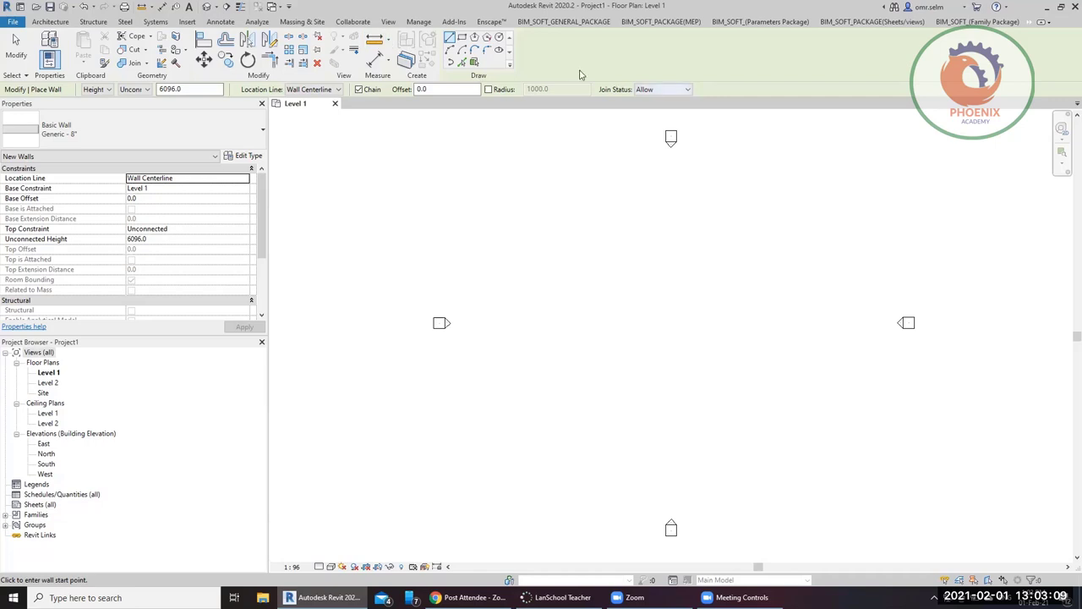
{"action": "left_click", "coordinate": [462, 37]}
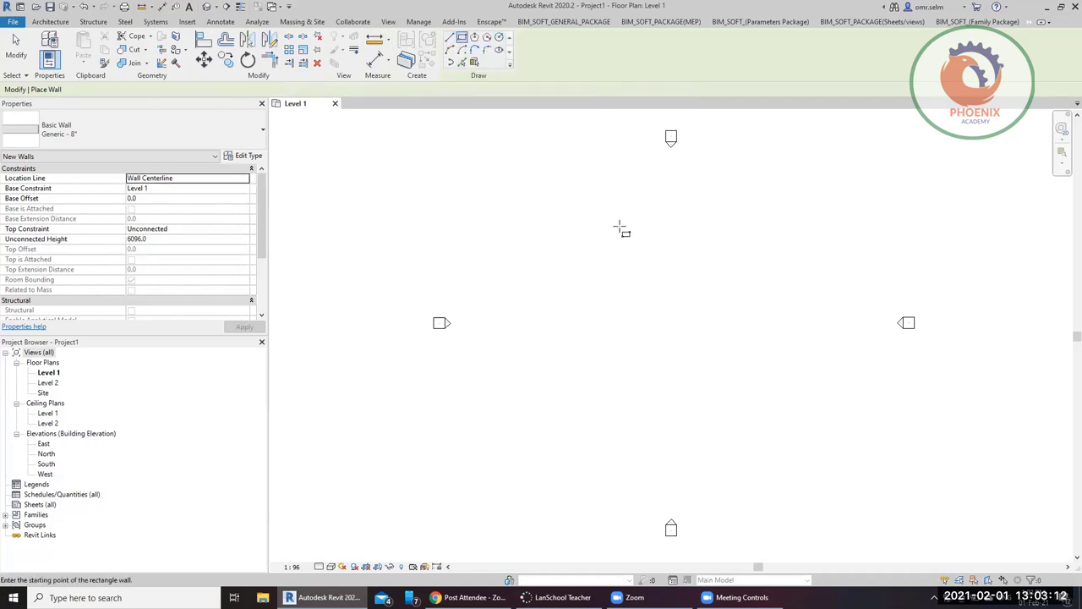
{"action": "left_click", "coordinate": [565, 259]}
{"action": "left_click", "coordinate": [749, 414]}
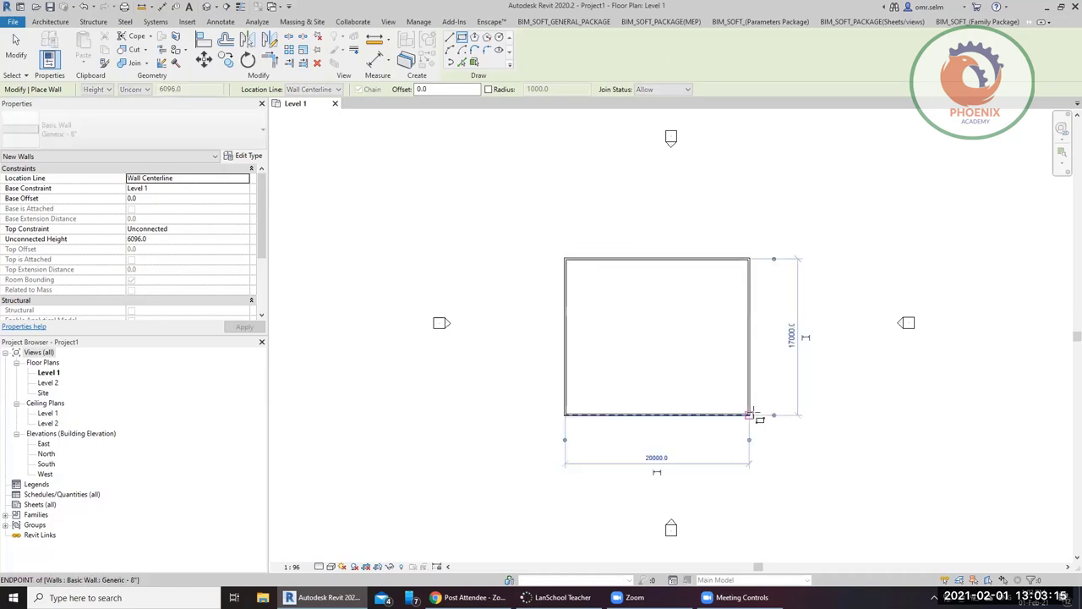
{"action": "key", "text": "Escape"}
{"action": "key", "text": "Escape"}
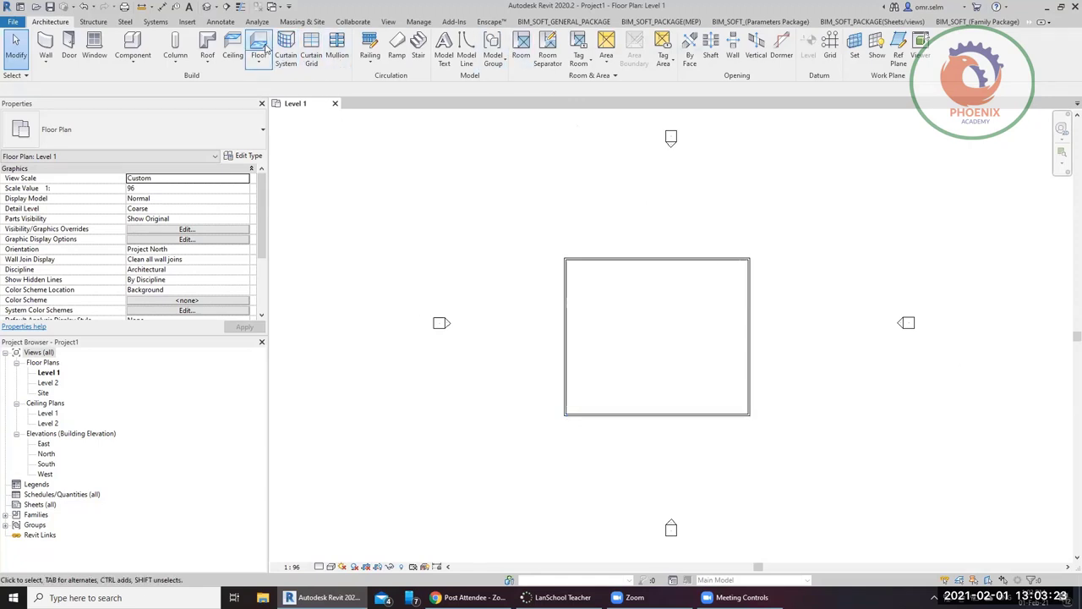
Draw a horizontal partition wall across the middle of the rectangle, from its west wall to its east wall.
{"action": "left_click", "coordinate": [45, 47]}
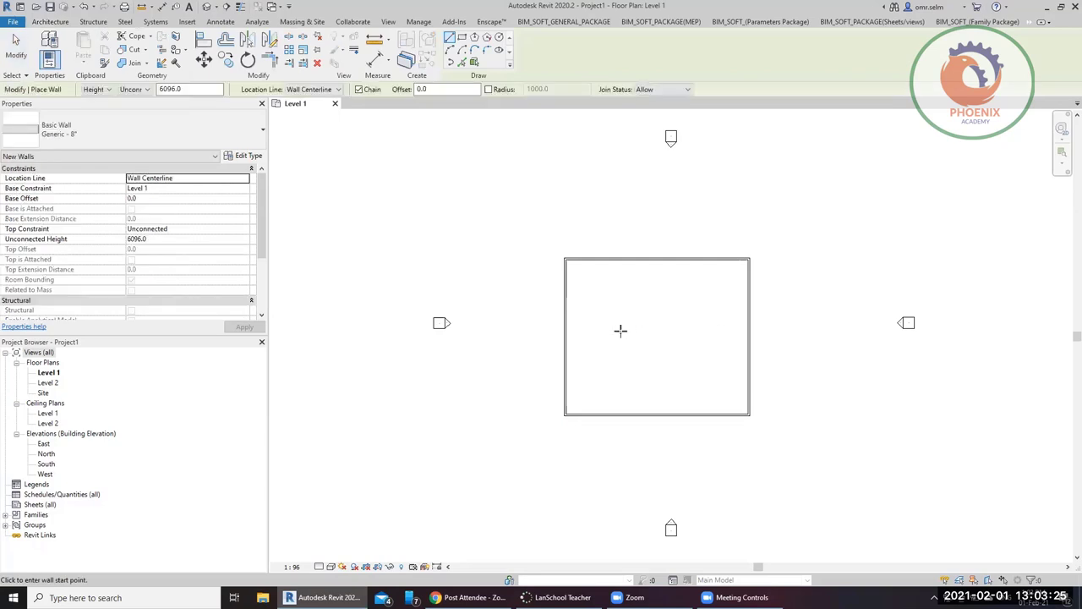
{"action": "left_click", "coordinate": [566, 337]}
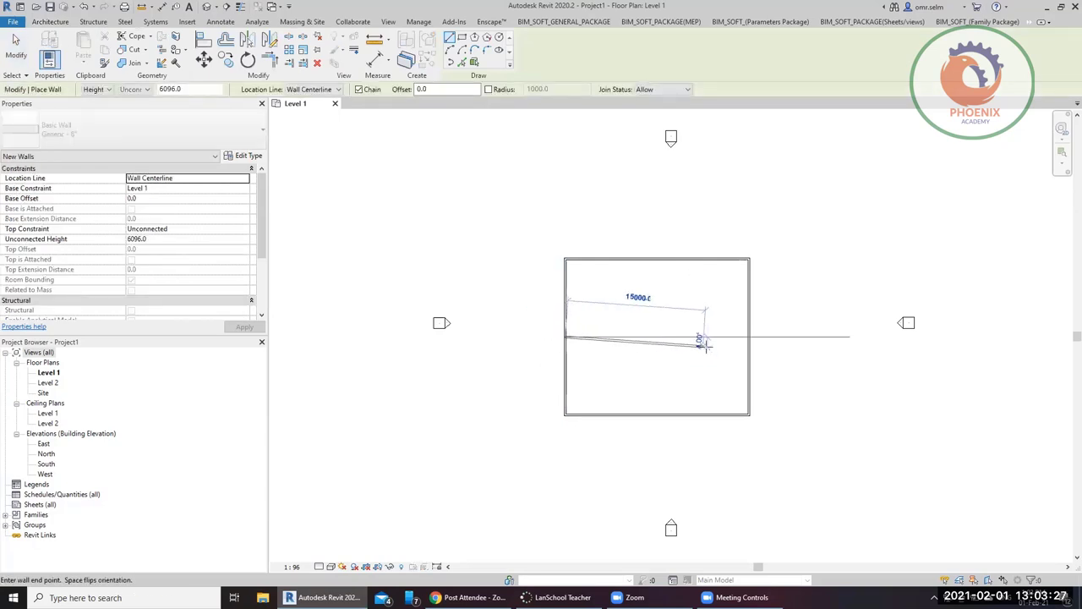
{"action": "left_click", "coordinate": [748, 336]}
{"action": "key", "text": "Escape"}
{"action": "key", "text": "Escape"}
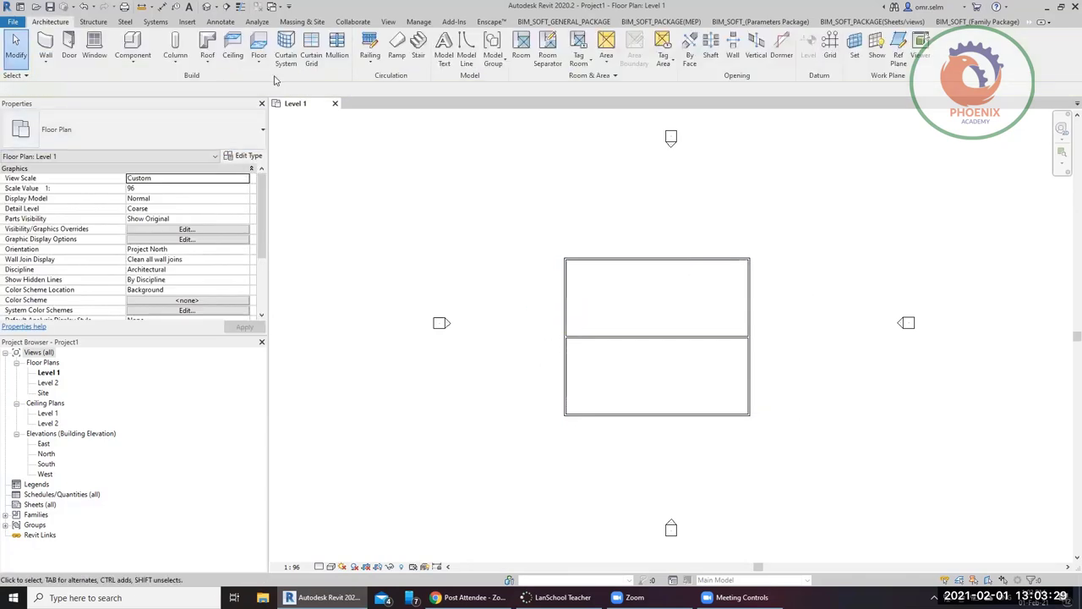
Examine the walls in the default 3D view and the North elevation, and return to the Level 1 floor plan.
{"action": "left_click", "coordinate": [208, 8]}
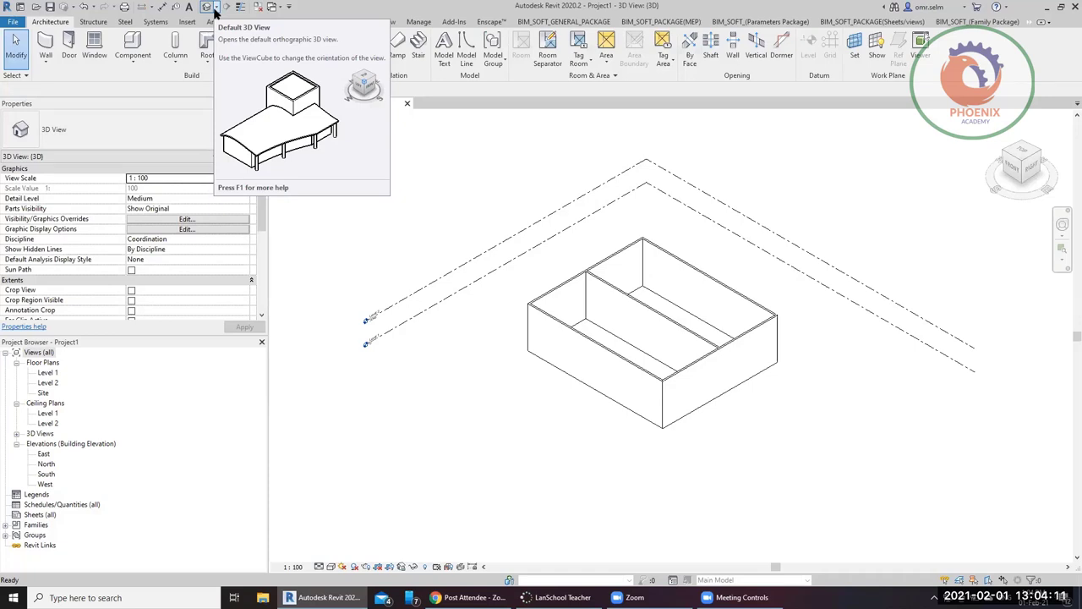
{"action": "key", "text": "ctrl+Tab"}
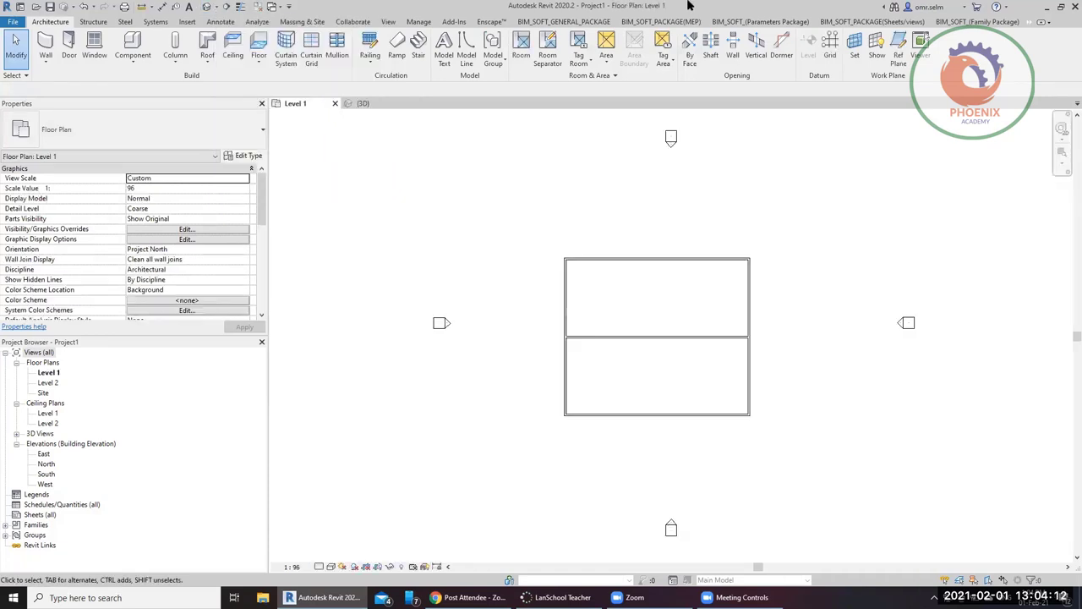
{"action": "left_click", "coordinate": [678, 152]}
{"action": "right_click", "coordinate": [678, 152]}
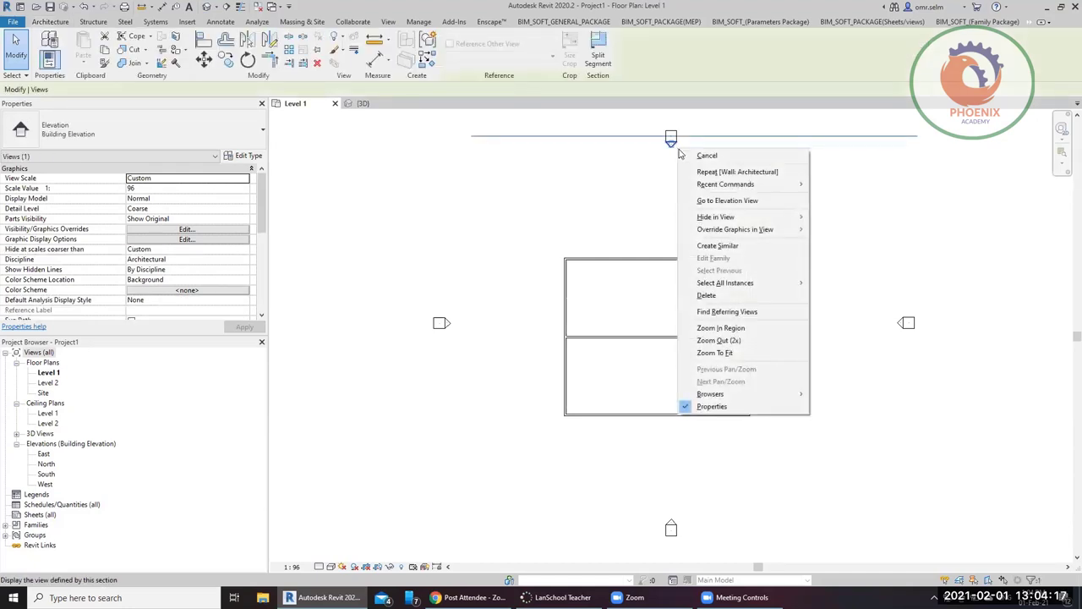
{"action": "left_click", "coordinate": [709, 200]}
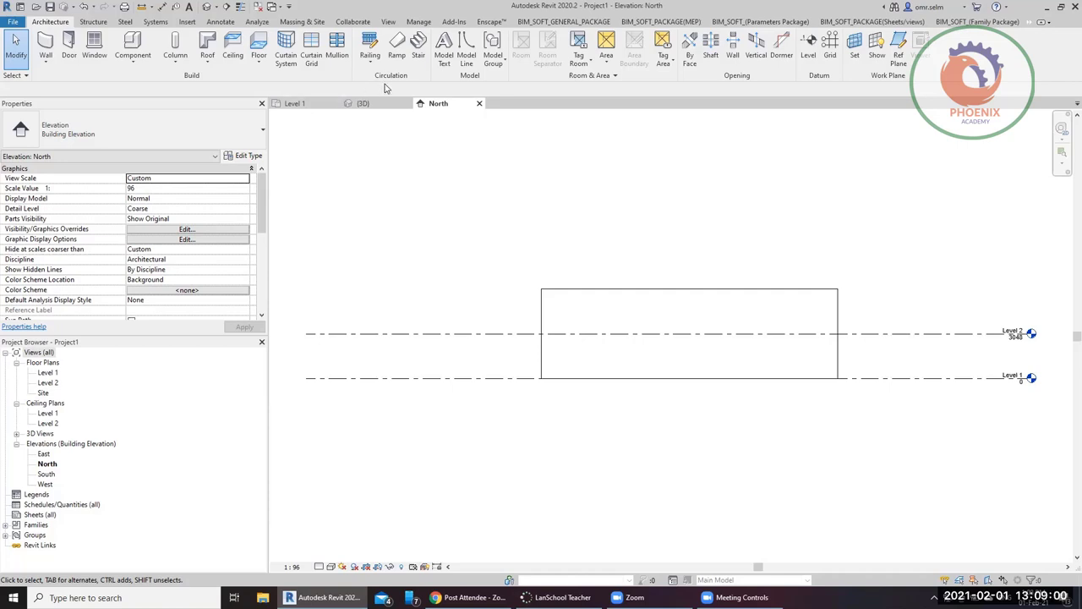
{"action": "left_click", "coordinate": [321, 105]}
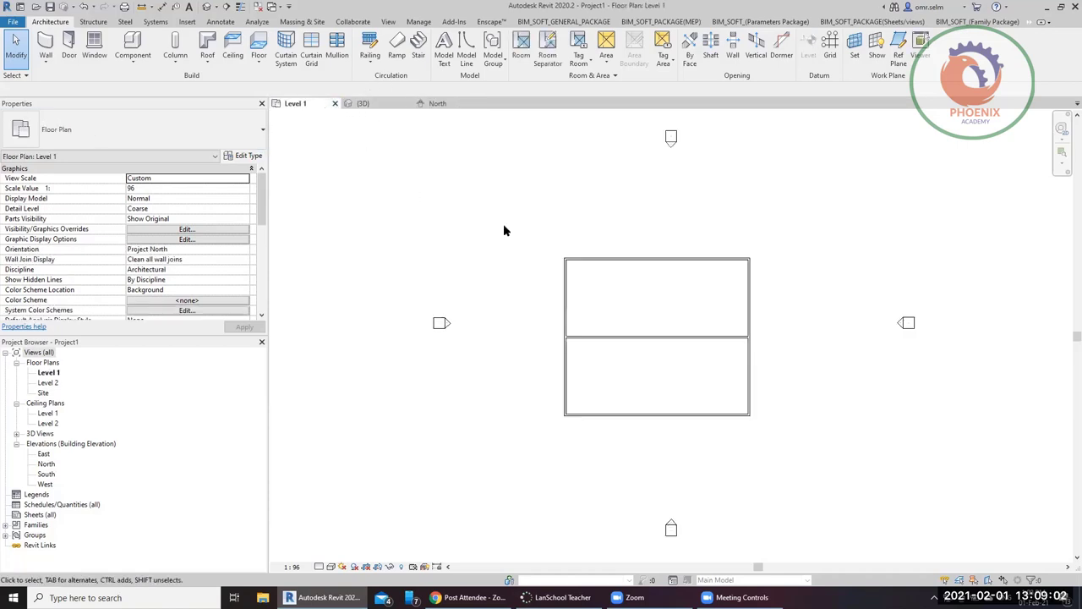
Draw a straight horizontal Generic - 8" architectural wall north of the main rectangle.
{"action": "left_click", "coordinate": [46, 58]}
{"action": "left_click", "coordinate": [75, 82]}
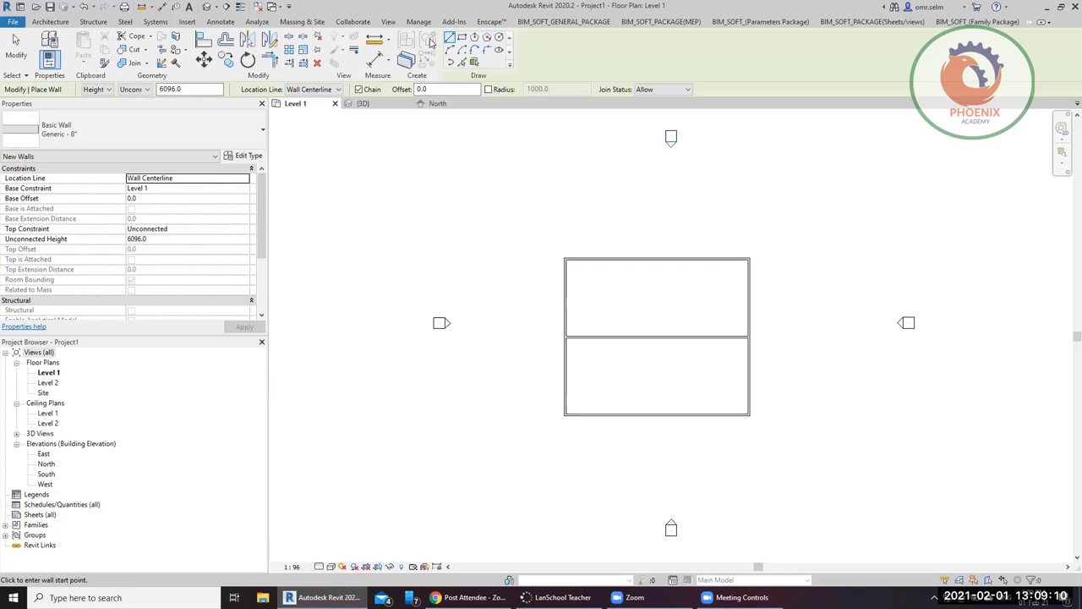
{"action": "left_click", "coordinate": [589, 213]}
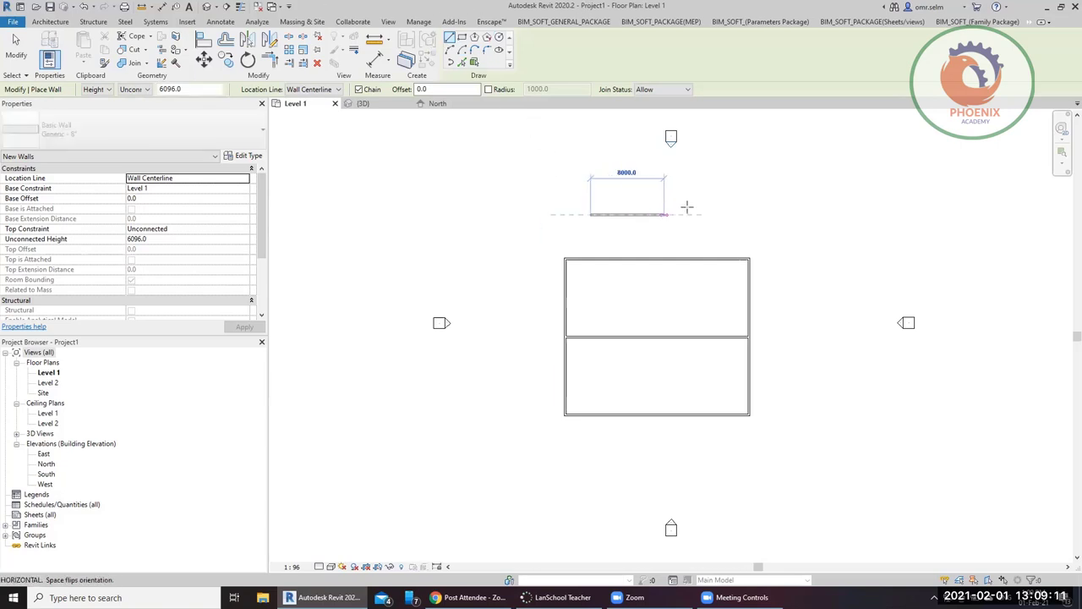
{"action": "left_click", "coordinate": [765, 214]}
{"action": "key", "text": "Escape"}
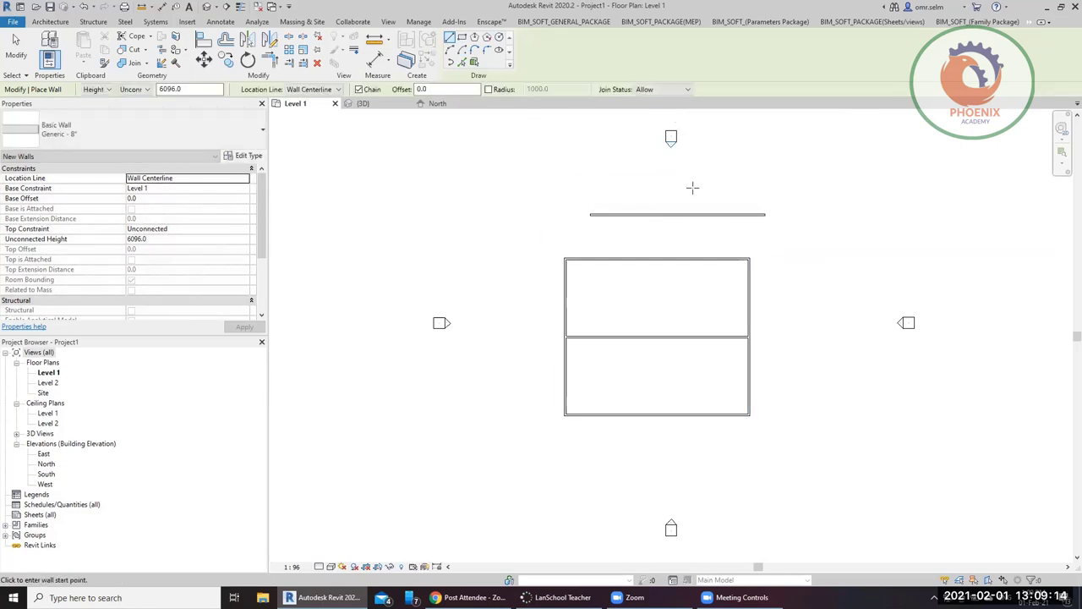
Draw a narrow vertical rectangle of walls about 2450 mm wide just east of the main rectangle.
{"action": "left_click", "coordinate": [462, 38]}
{"action": "left_click", "coordinate": [775, 245]}
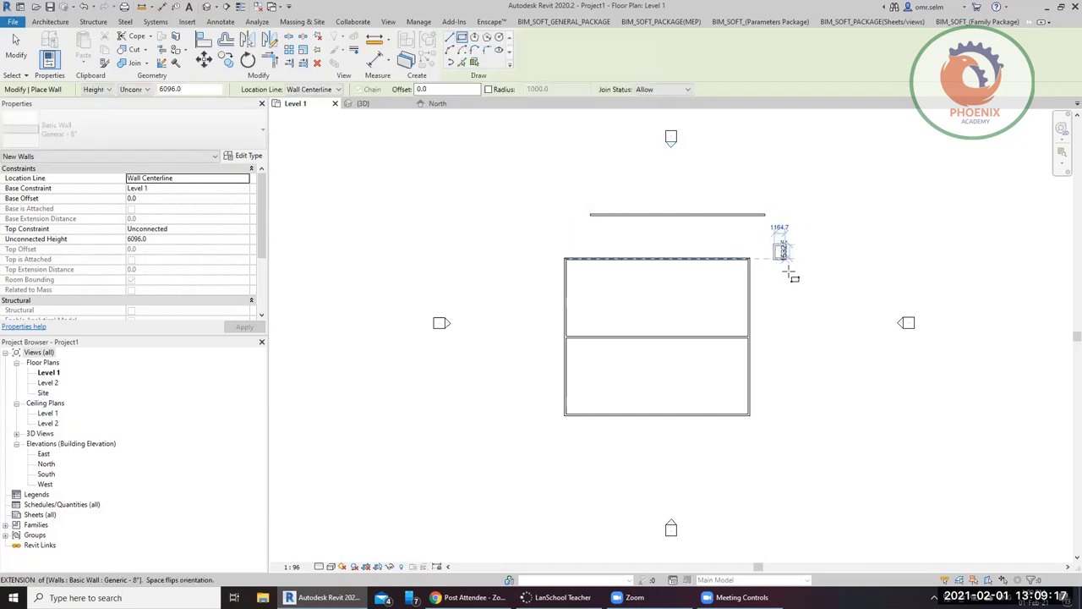
{"action": "left_click", "coordinate": [796, 337]}
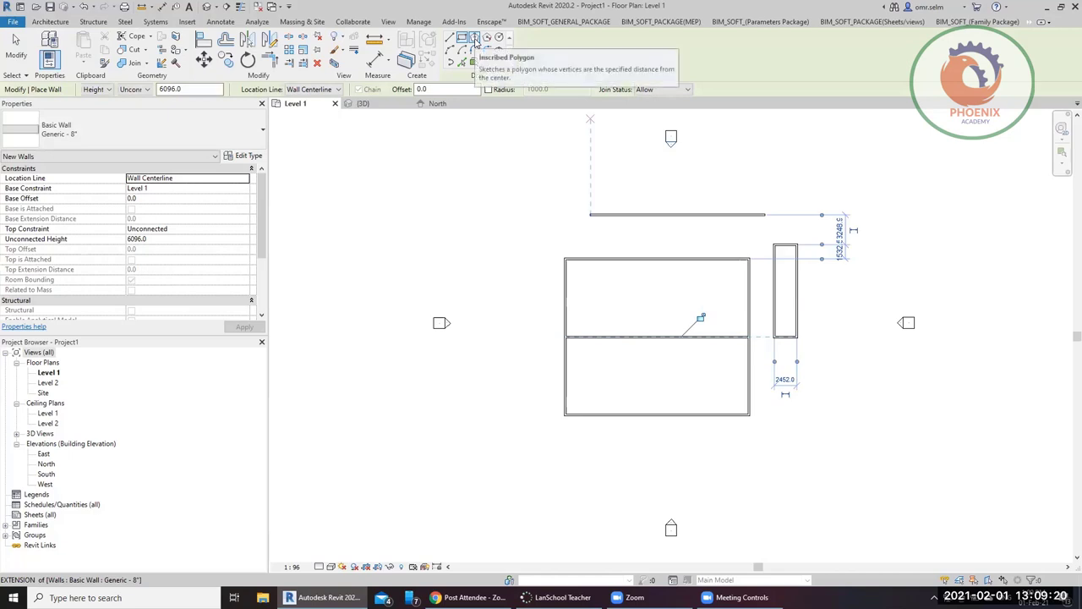
Draw an eight-sided inscribed polygon of walls with a radius of about 6600 mm northwest of the main rectangle.
{"action": "left_click", "coordinate": [475, 49]}
{"action": "left_click", "coordinate": [504, 194]}
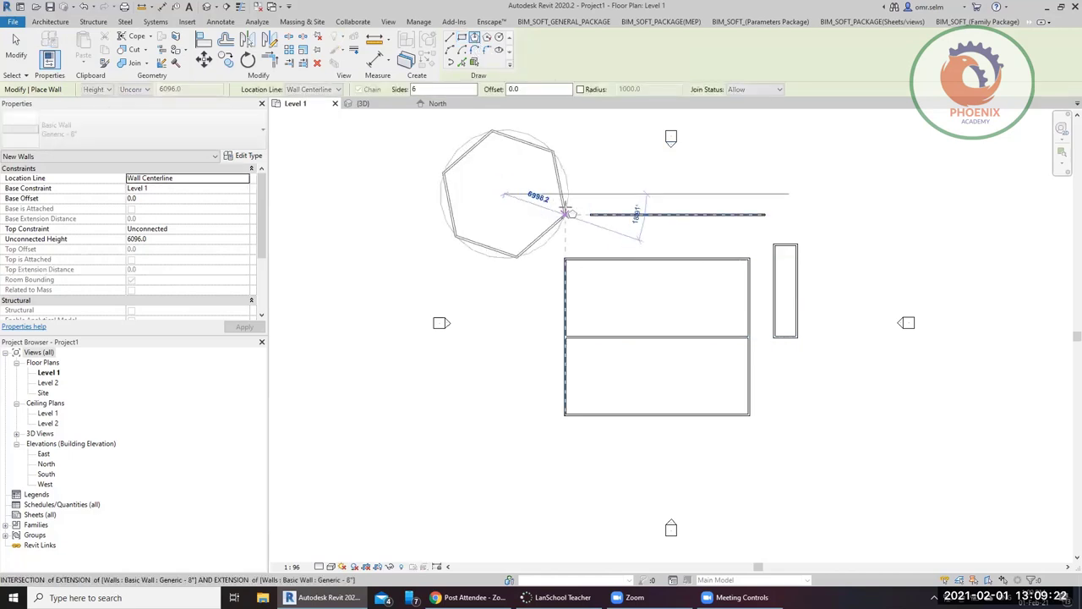
{"action": "double_click", "coordinate": [414, 89]}
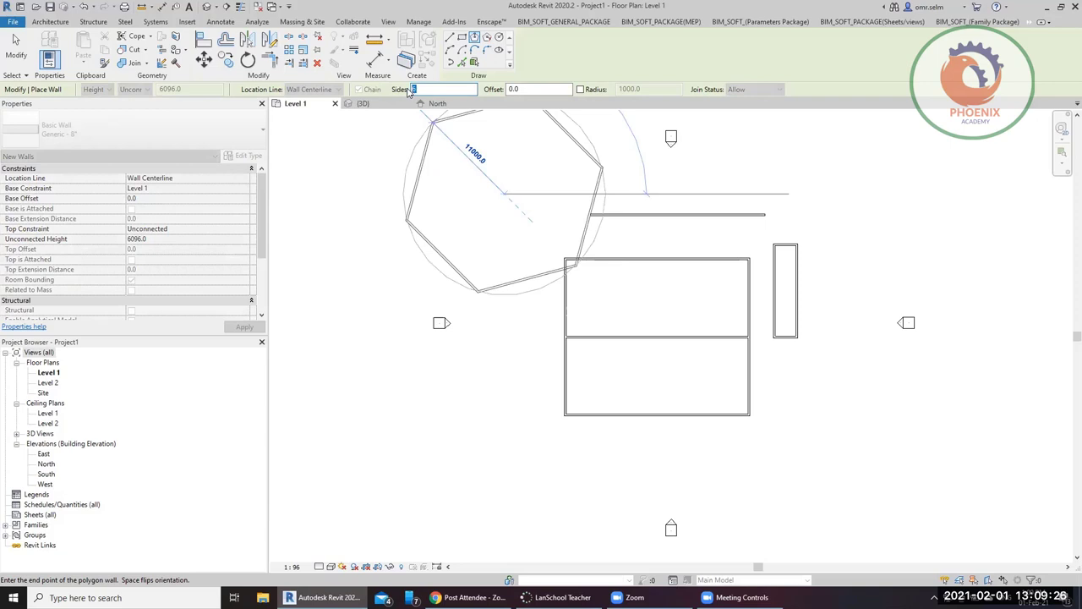
{"action": "type", "text": "8"}
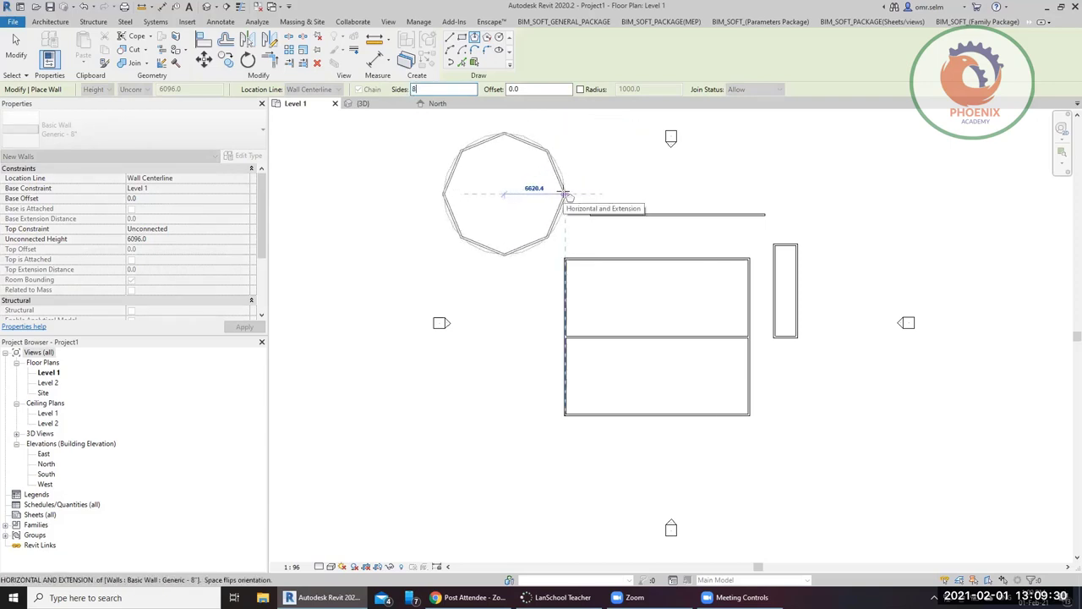
{"action": "left_click", "coordinate": [565, 195]}
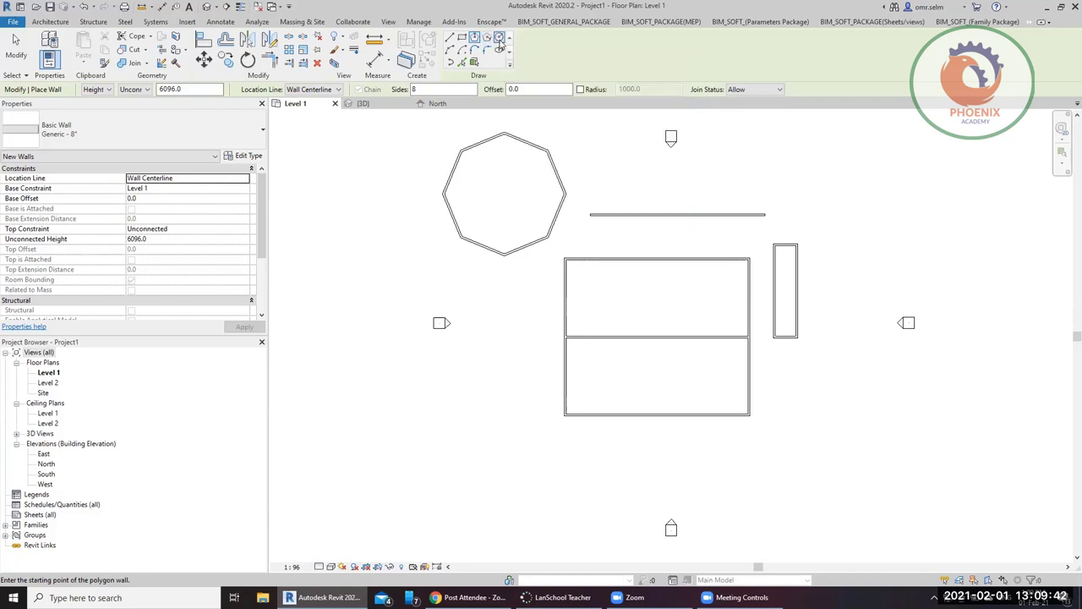
Draw a circular wall with a 3000 mm radius west of the main rectangle, below the octagon.
{"action": "left_click", "coordinate": [499, 38]}
{"action": "left_click", "coordinate": [498, 325]}
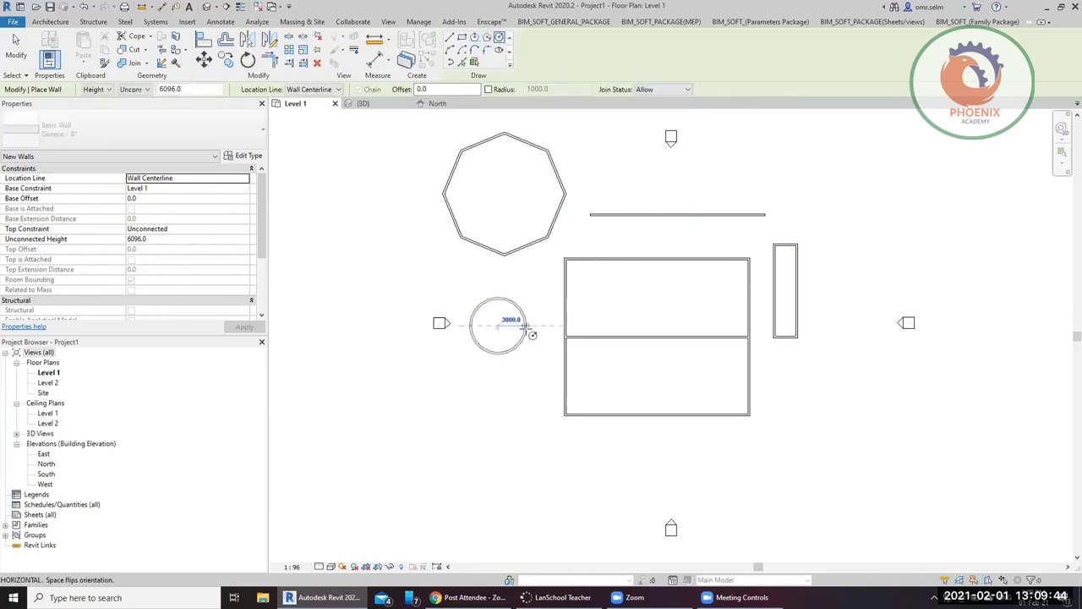
{"action": "left_click", "coordinate": [525, 325]}
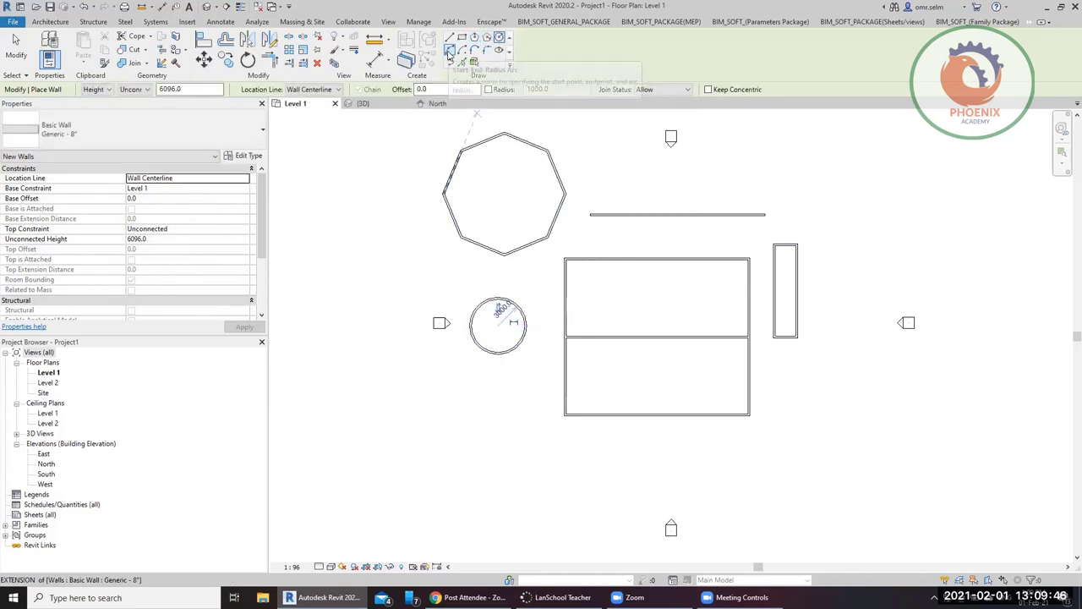
Draw a start-end-radius arc wall of about 11500 mm radius over the separate straight wall, starting at its west end.
{"action": "left_click", "coordinate": [450, 51]}
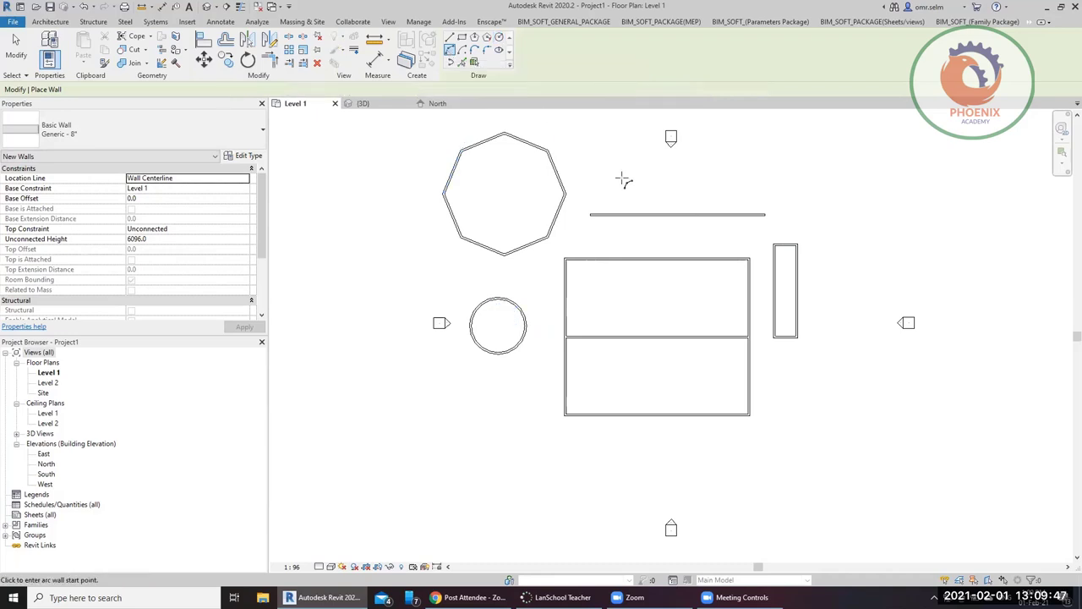
{"action": "left_click", "coordinate": [590, 214]}
{"action": "left_click", "coordinate": [763, 214]}
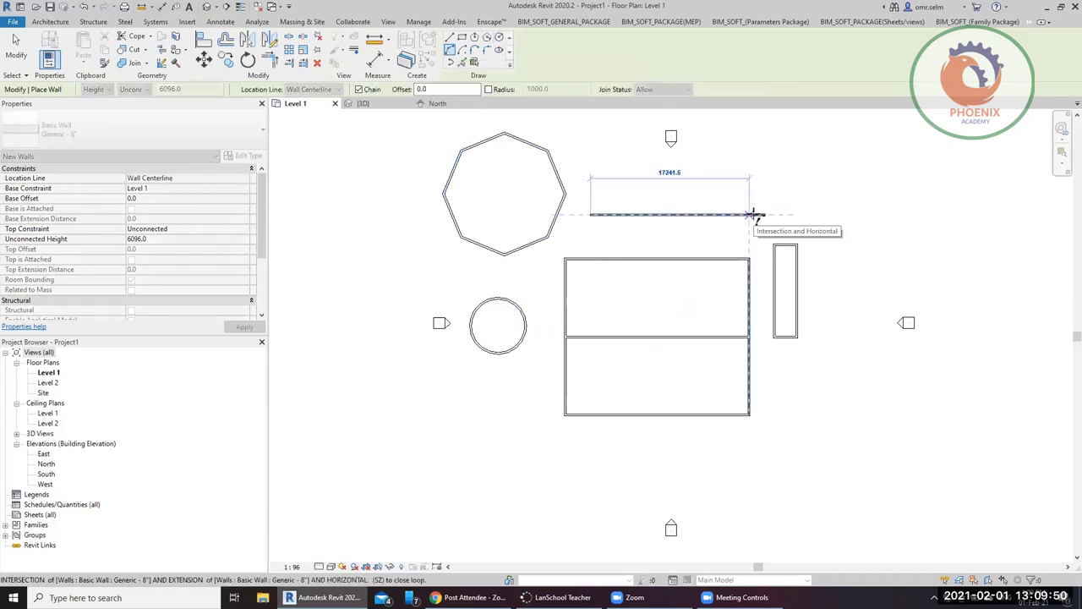
{"action": "left_click", "coordinate": [694, 182]}
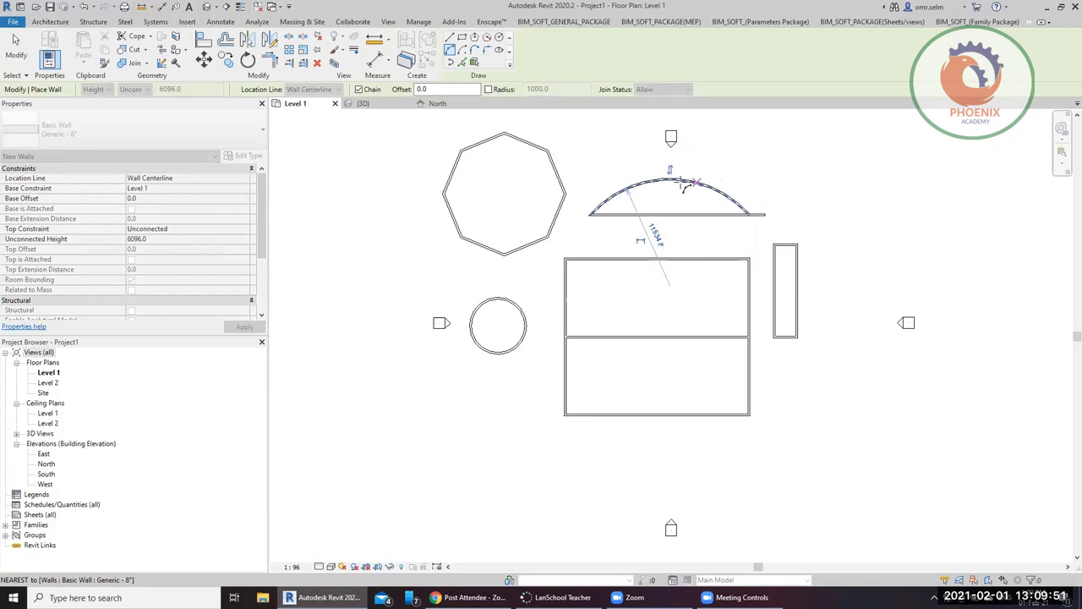
Draw a center-ends arc wall with a 7000 mm radius, opening downward, northeast of the narrow rectangle.
{"action": "left_click", "coordinate": [462, 50]}
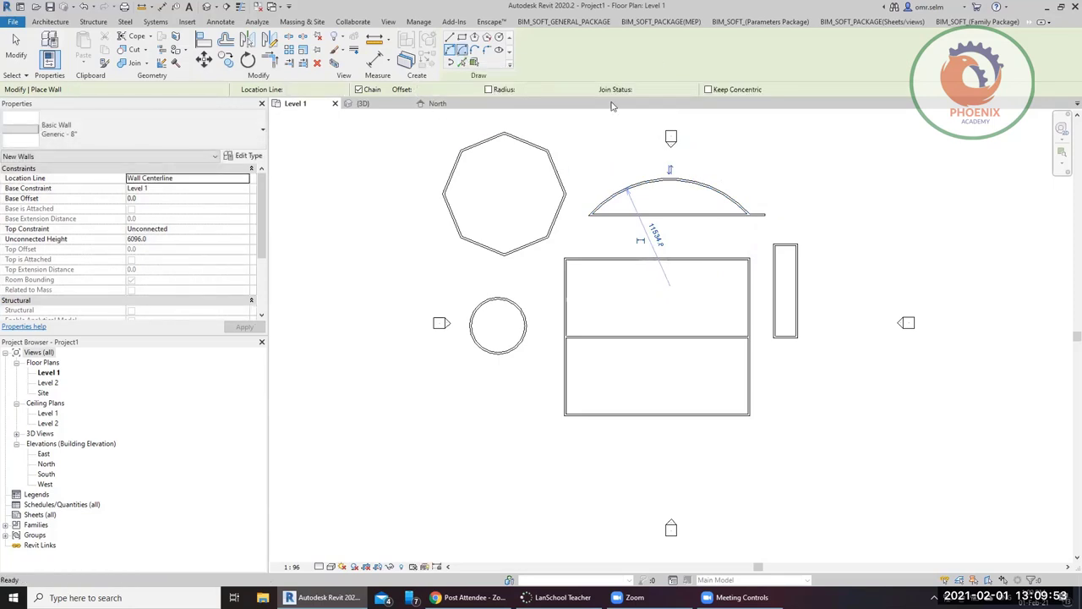
{"action": "left_click", "coordinate": [861, 230]}
{"action": "left_click", "coordinate": [929, 229]}
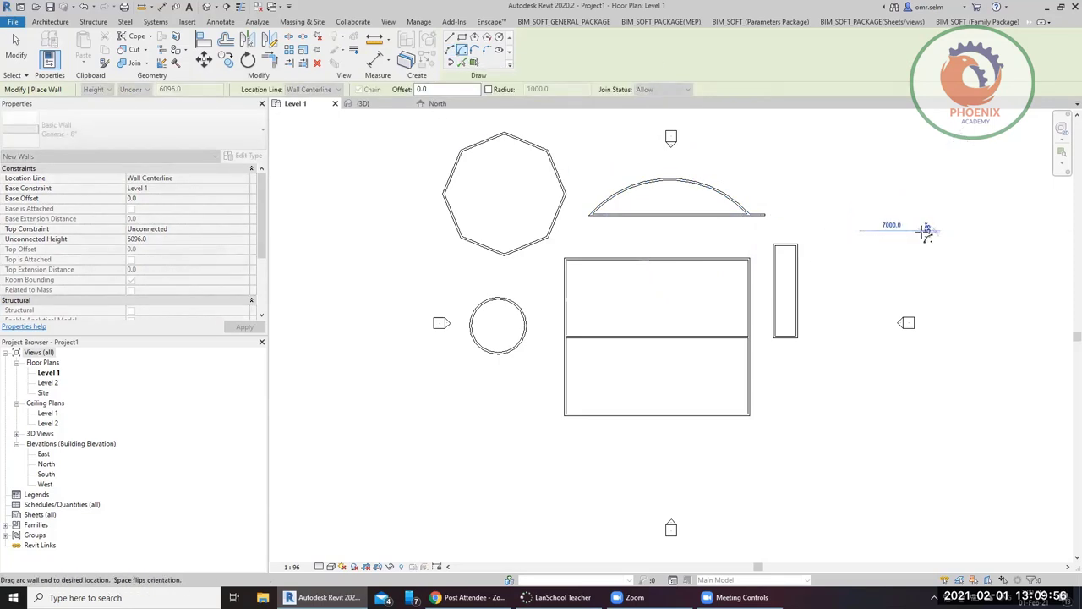
{"action": "left_click", "coordinate": [795, 229]}
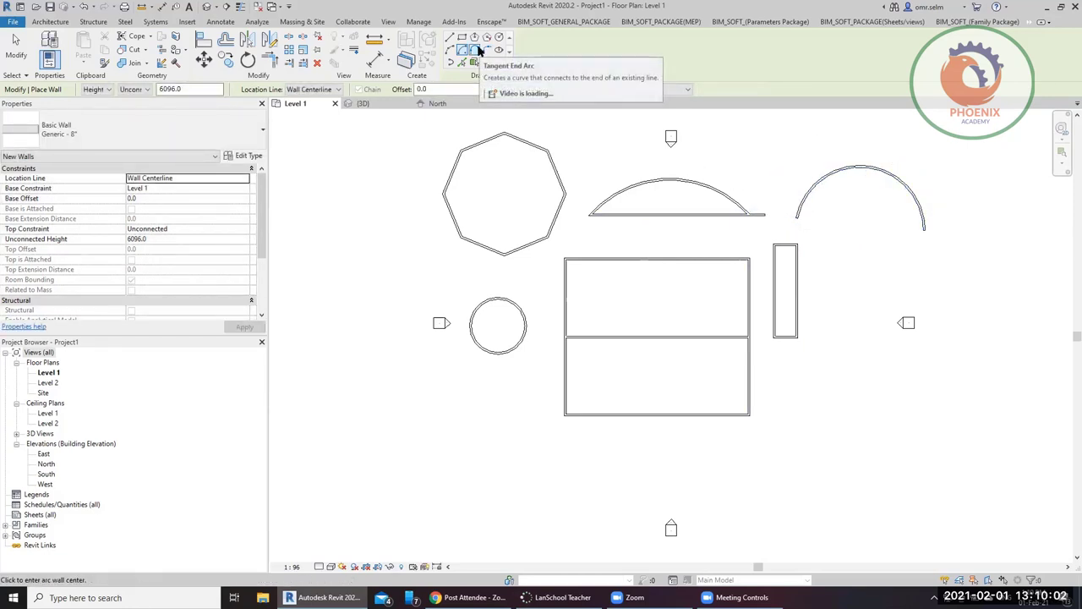
{"action": "left_click", "coordinate": [475, 50]}
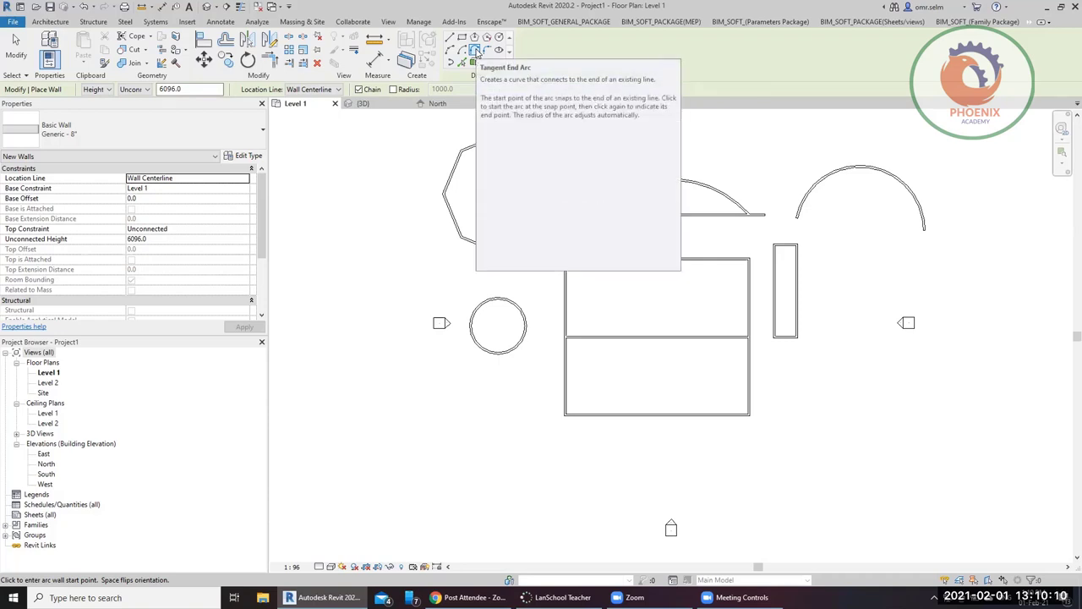
{"action": "key", "text": "Escape"}
{"action": "key", "text": "Escape"}
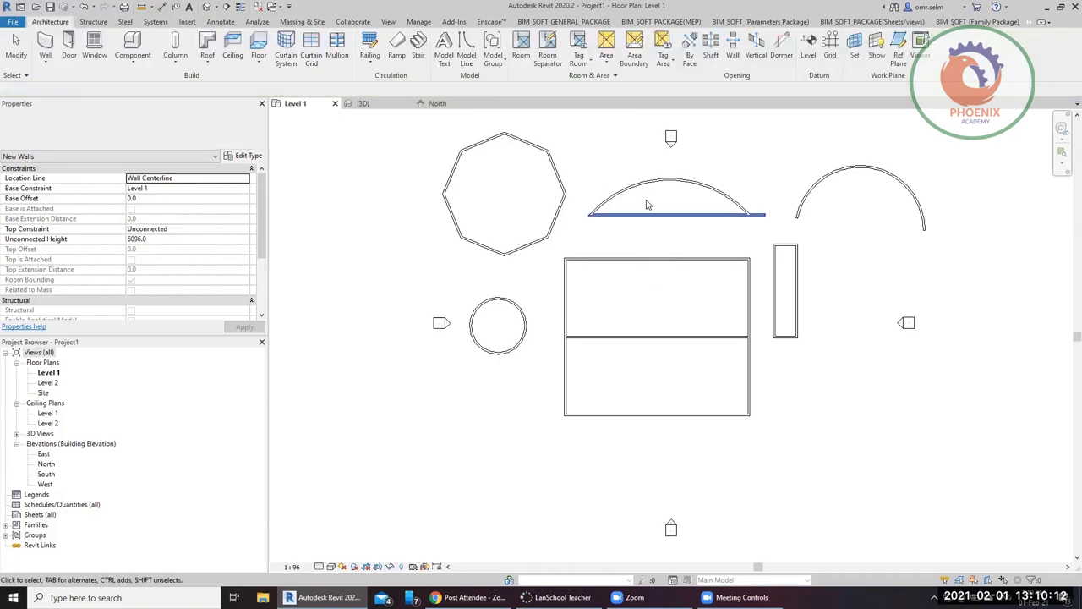
{"action": "left_click", "coordinate": [773, 271]}
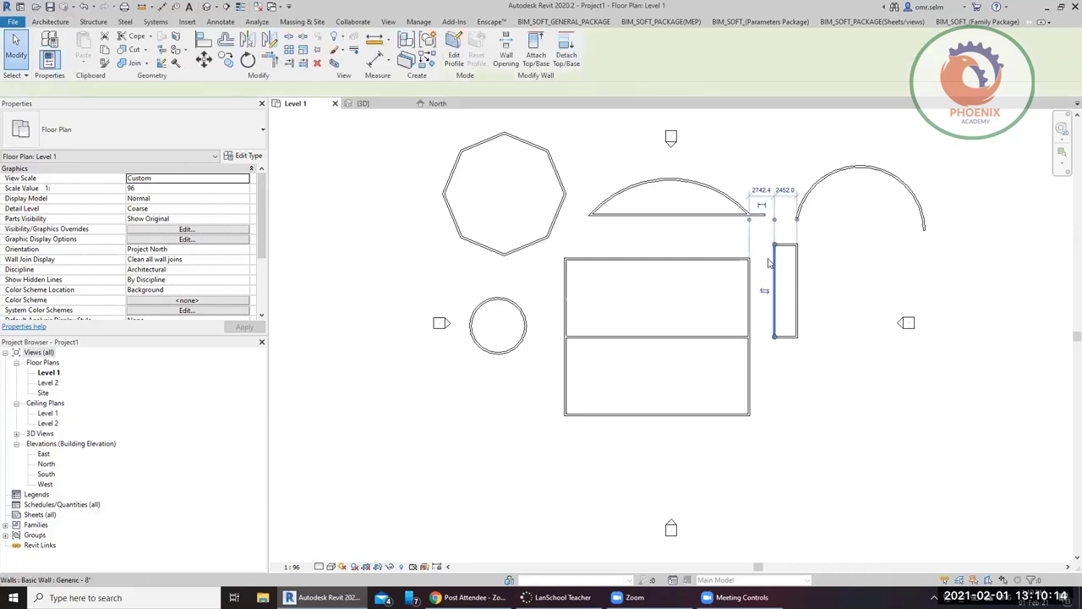
{"action": "left_click", "coordinate": [621, 315]}
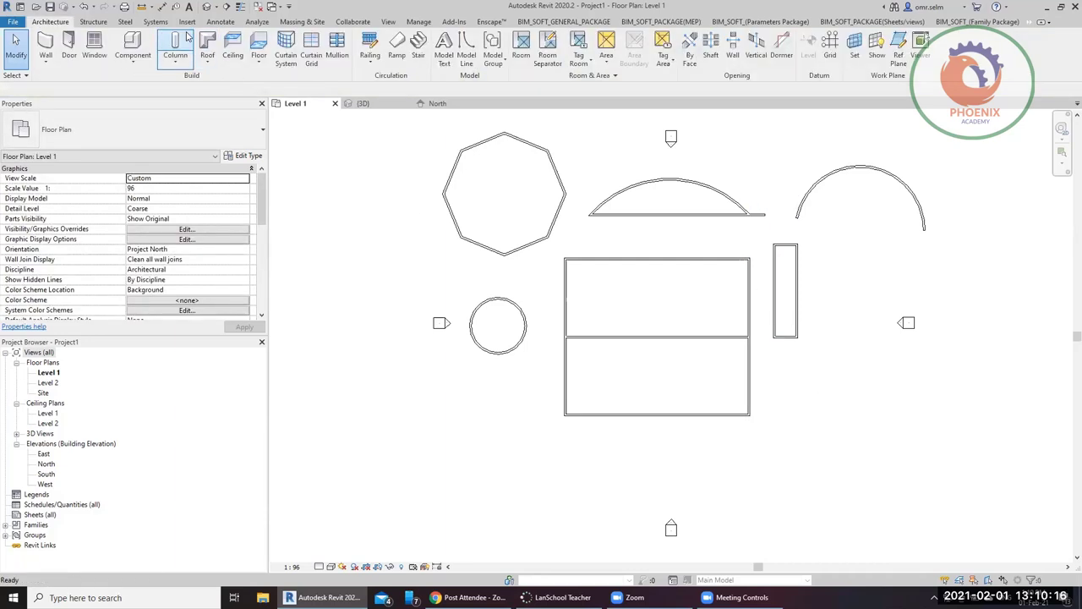
Delete the octagon's wall segment just left of its top vertex and close the gap with a tangent end arc wall.
{"action": "left_click", "coordinate": [484, 141]}
{"action": "key", "text": "Delete"}
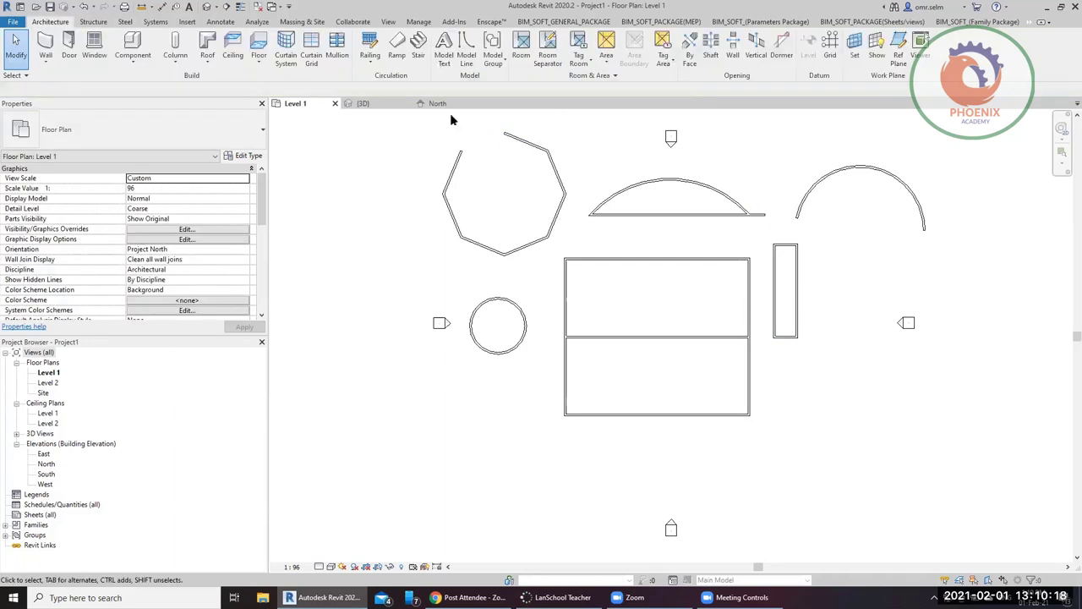
{"action": "left_click", "coordinate": [45, 44]}
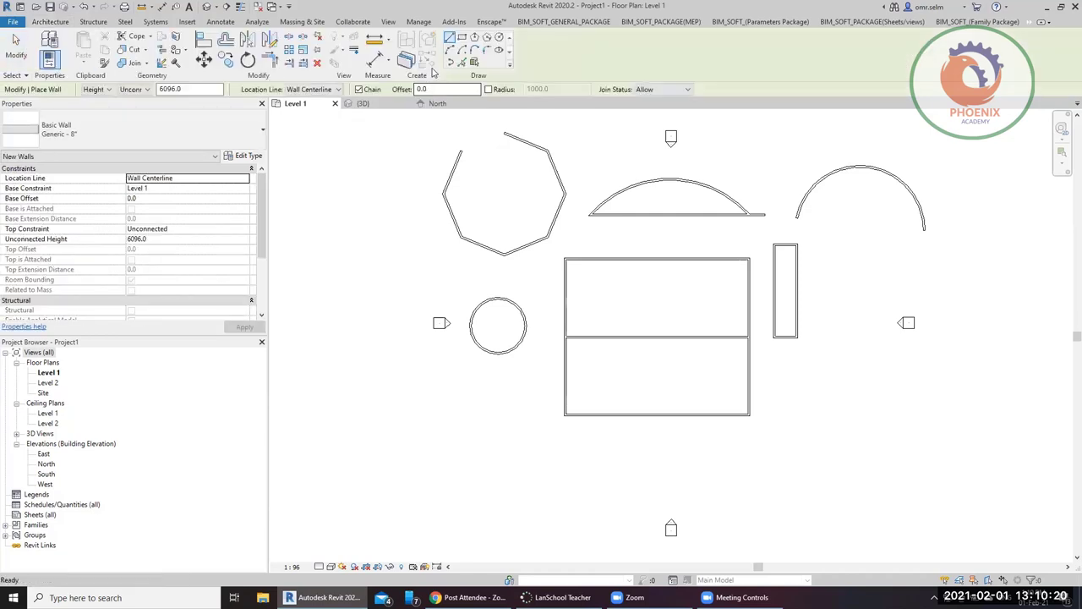
{"action": "left_click", "coordinate": [475, 51]}
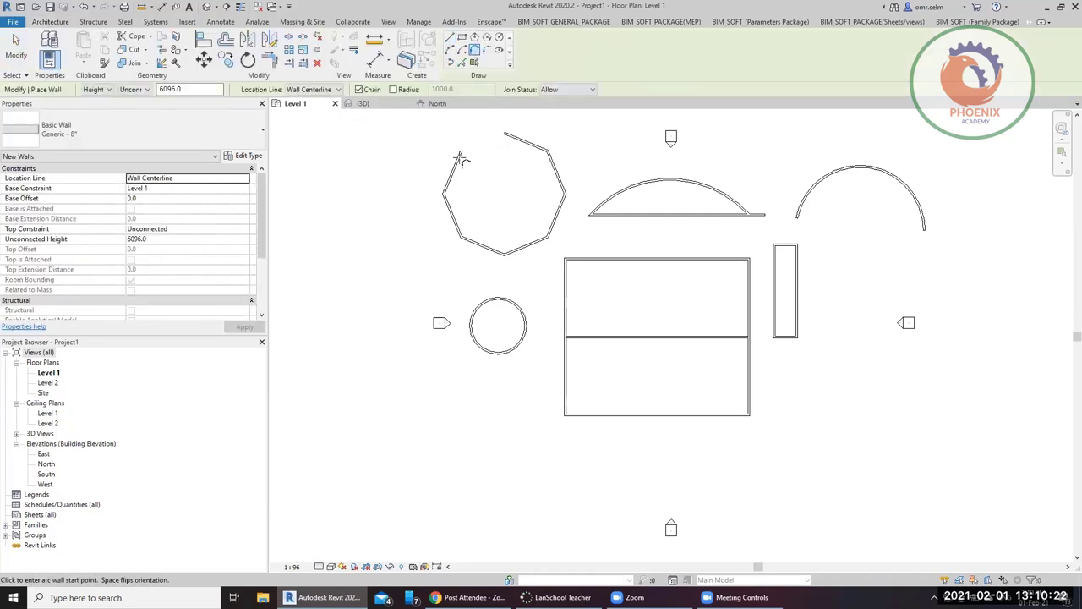
{"action": "left_click", "coordinate": [461, 150]}
{"action": "left_click", "coordinate": [504, 133]}
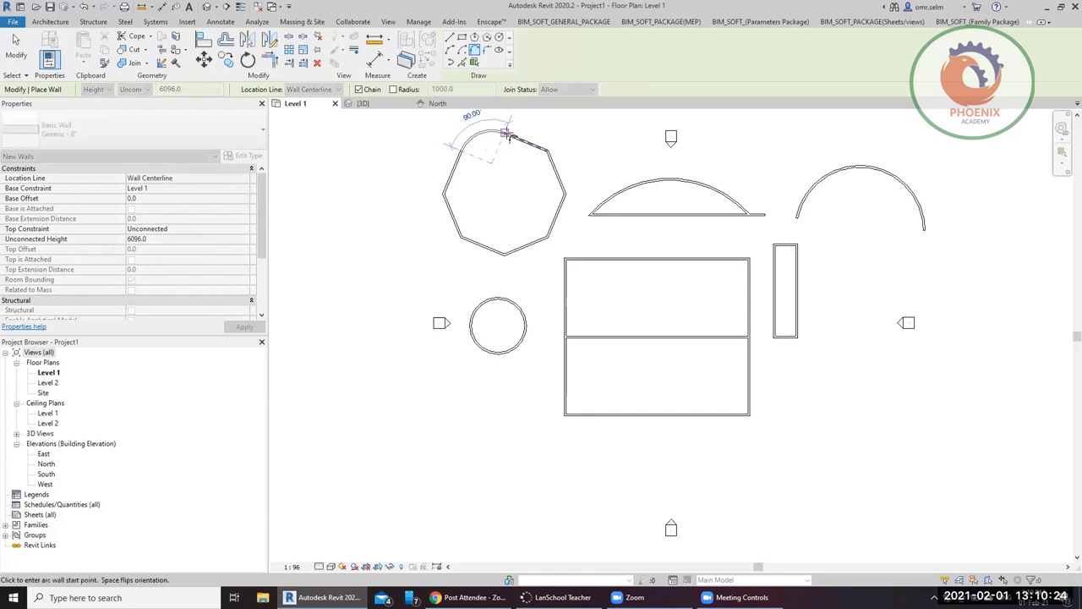
{"action": "left_click", "coordinate": [493, 117]}
{"action": "key", "text": "Escape"}
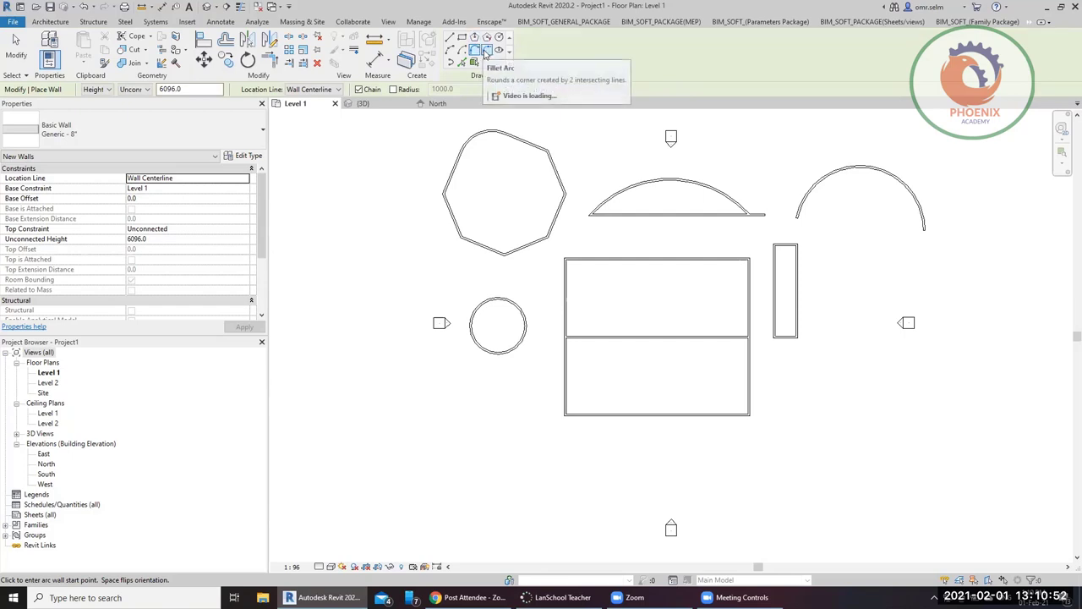
Round the main rectangle's northwest corner with a fillet arc wall of about 4100 mm radius.
{"action": "left_click", "coordinate": [486, 51]}
{"action": "left_click", "coordinate": [571, 286]}
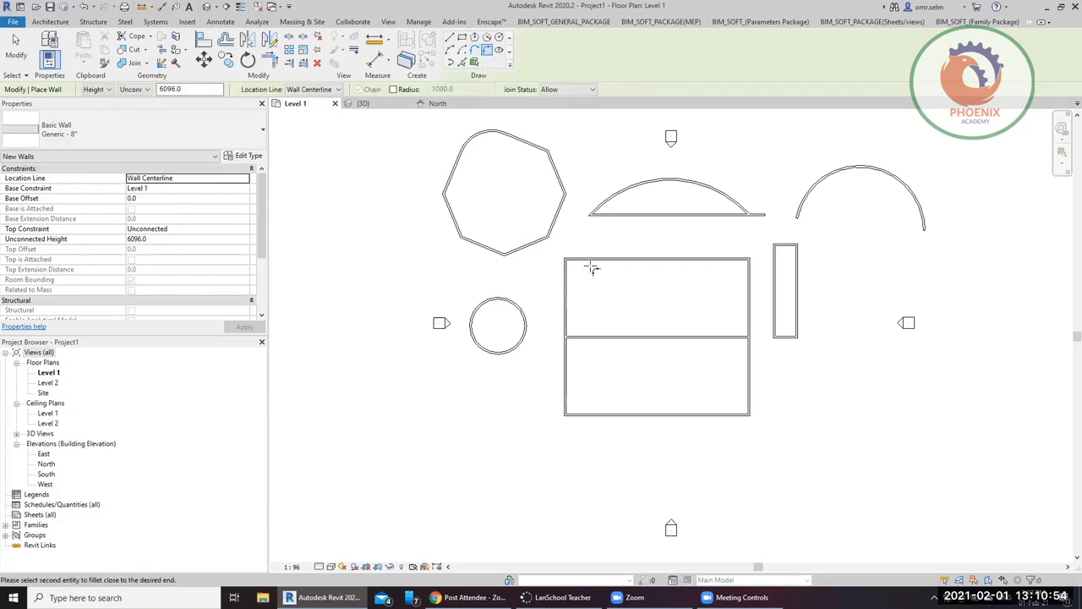
{"action": "left_click", "coordinate": [592, 261]}
{"action": "scroll", "coordinate": [588, 266], "scroll_direction": "up", "scroll_amount": 5}
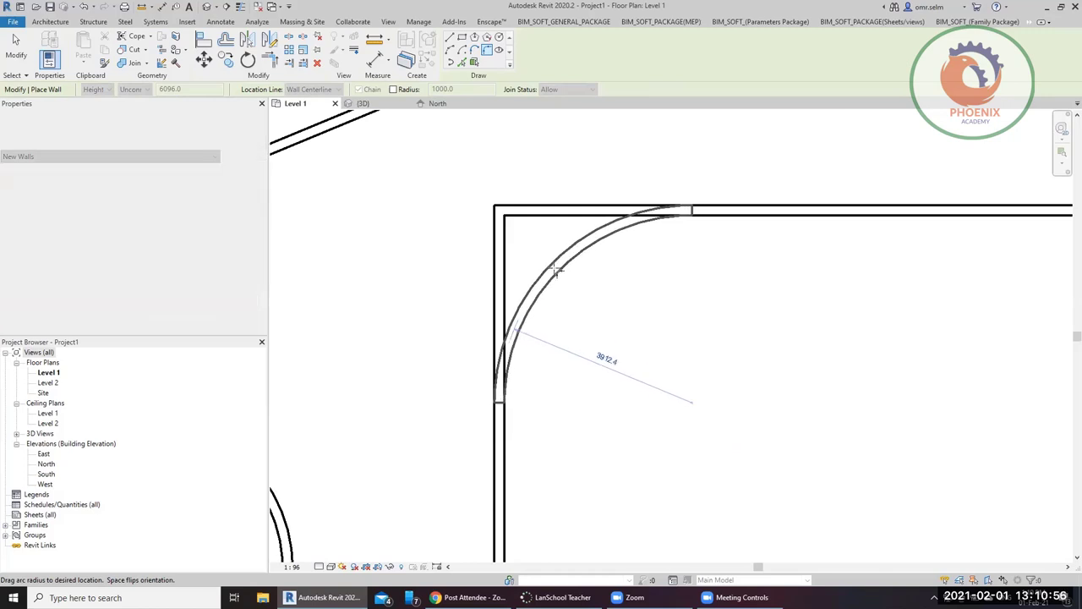
{"action": "left_click", "coordinate": [584, 241]}
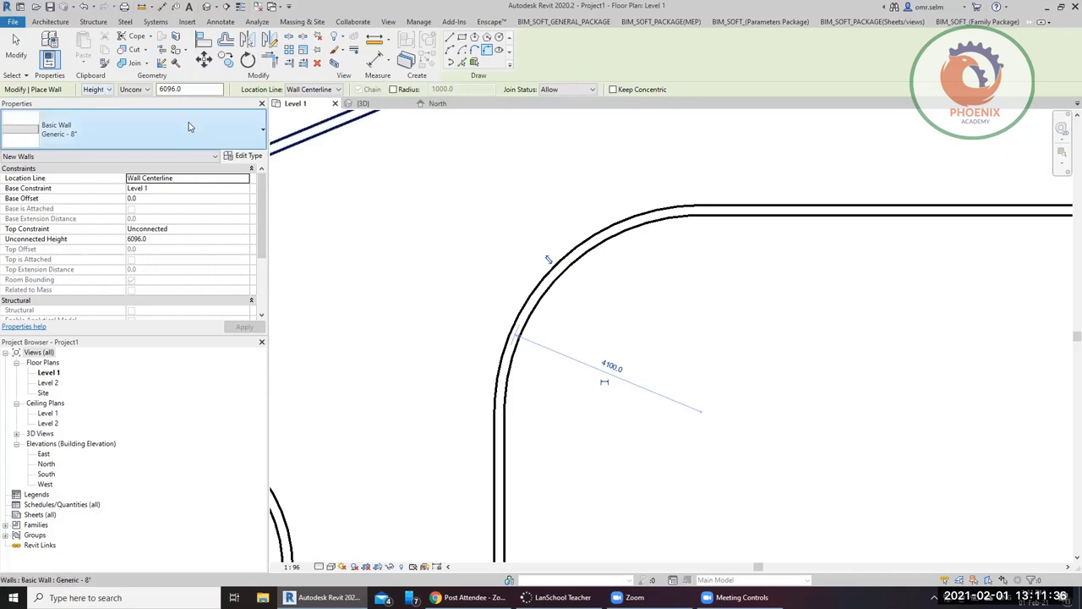
Switch the new wall's vertical placement to Depth and return it to Height.
{"action": "left_click", "coordinate": [108, 90]}
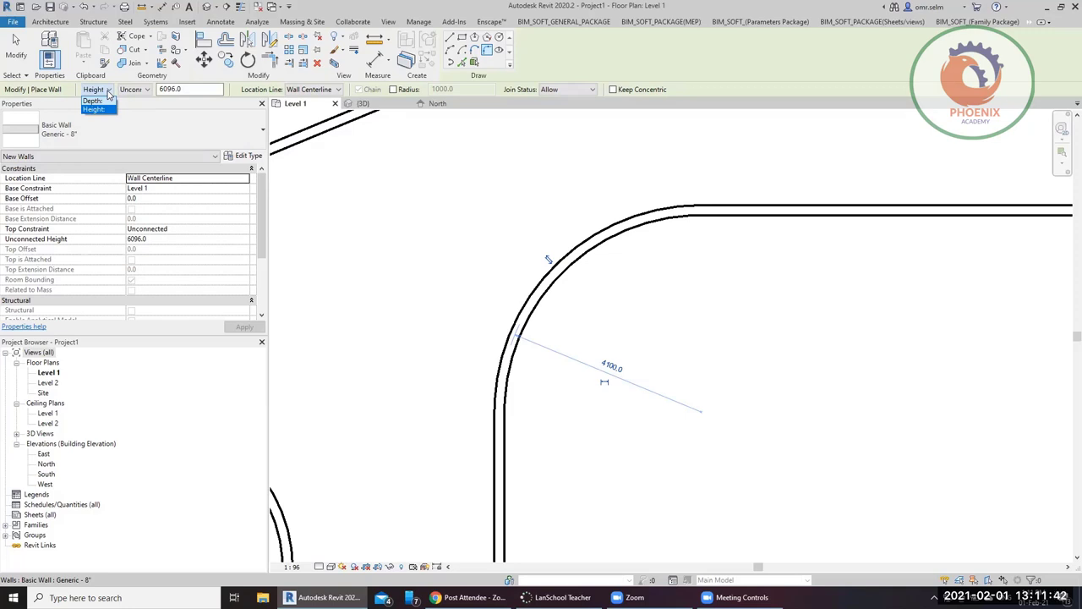
{"action": "left_click", "coordinate": [106, 101]}
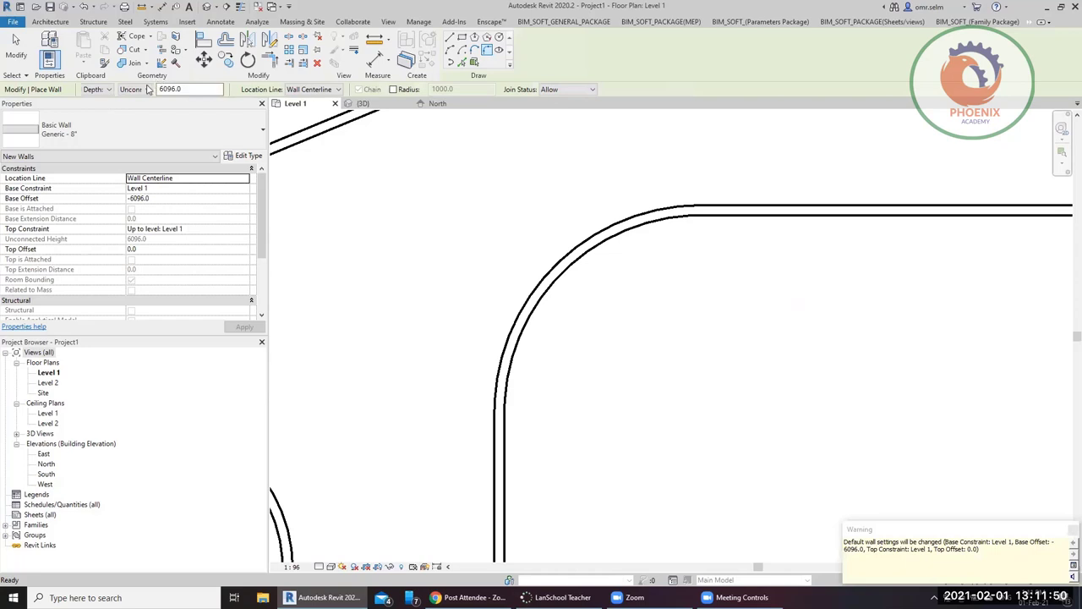
{"action": "left_click", "coordinate": [108, 89]}
{"action": "left_click", "coordinate": [100, 100]}
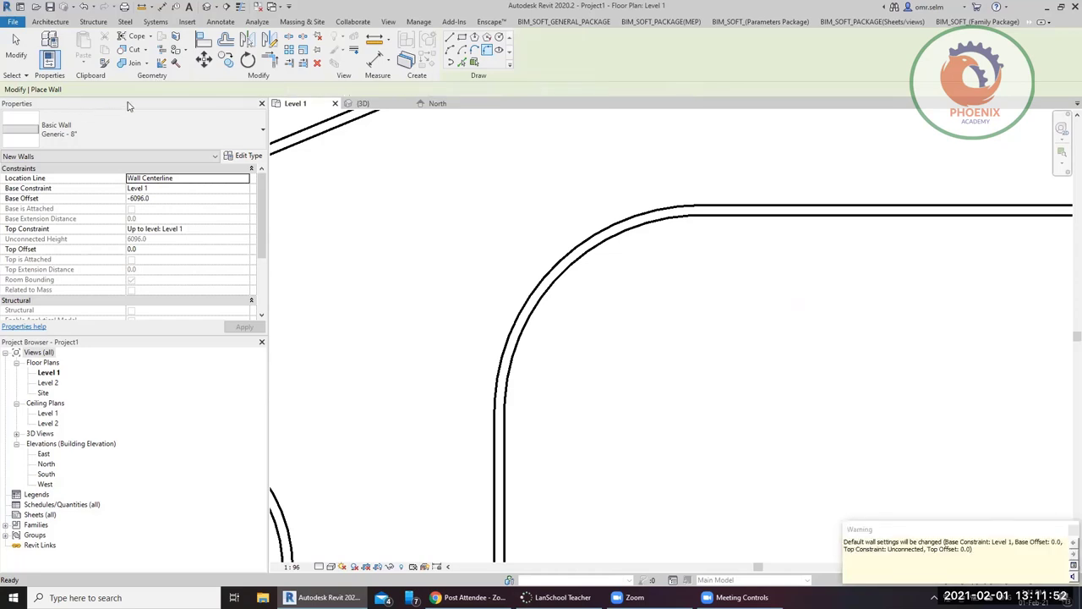
Keep the new wall's top as Unconnected and set its height to 4000 mm.
{"action": "left_click", "coordinate": [147, 89]}
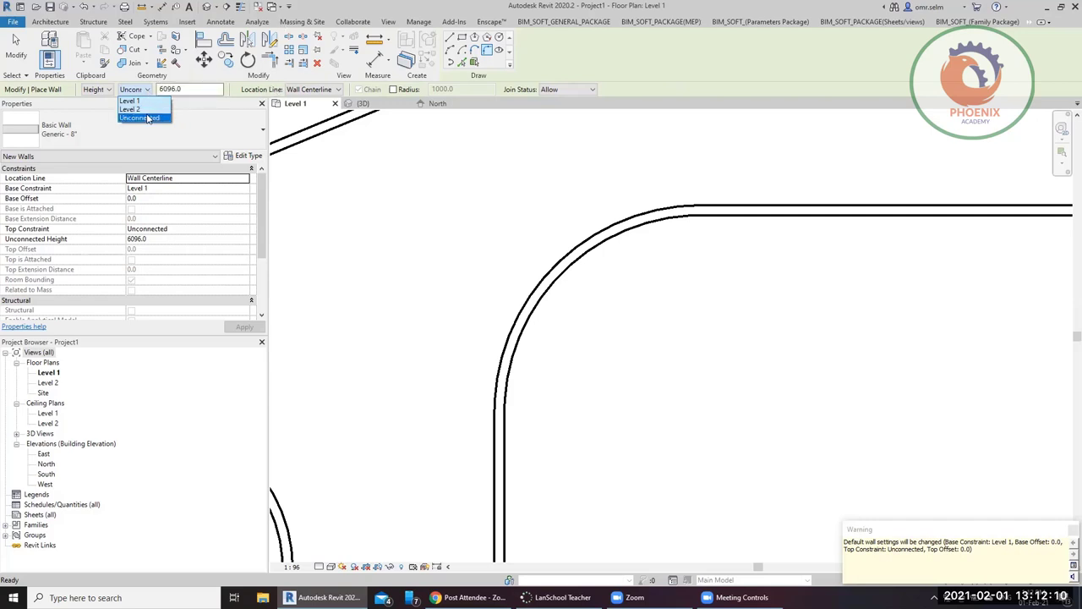
{"action": "left_click", "coordinate": [148, 117]}
{"action": "double_click", "coordinate": [177, 89]}
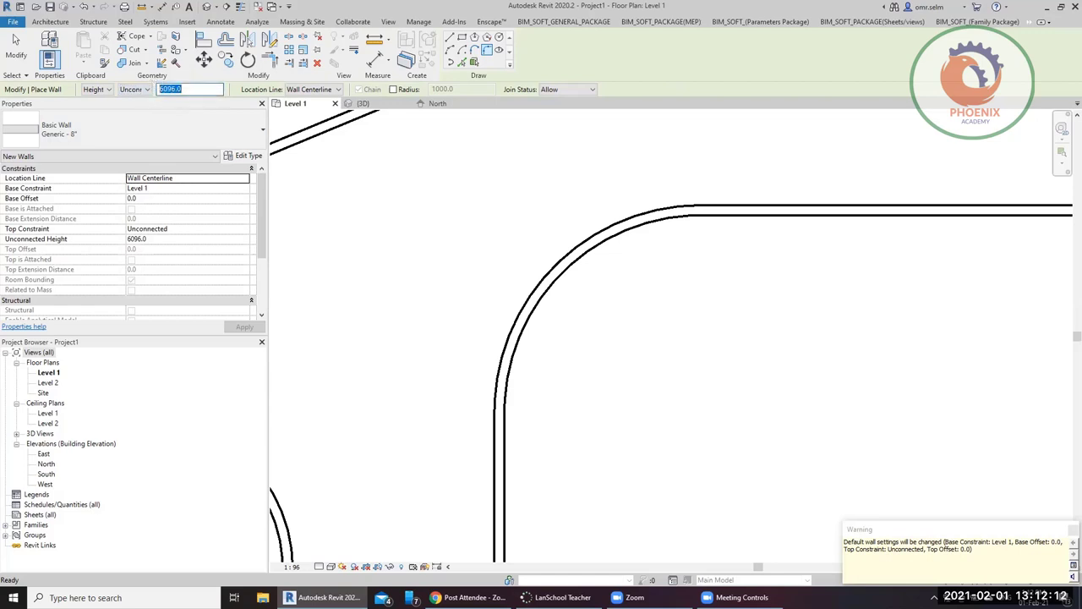
{"action": "type", "text": "4000"}
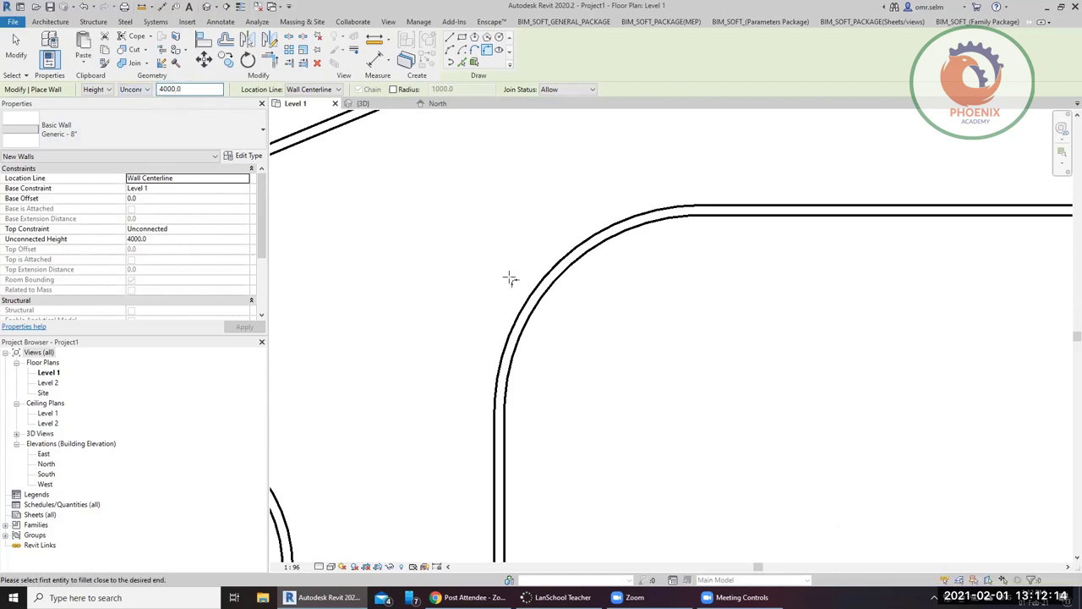
Draw a straight horizontal wall south of the main rectangle with an unconnected height of 4000 mm.
{"action": "scroll", "coordinate": [740, 331], "scroll_direction": "down", "scroll_amount": 5}
{"action": "scroll", "coordinate": [761, 389], "scroll_direction": "up", "scroll_amount": 2}
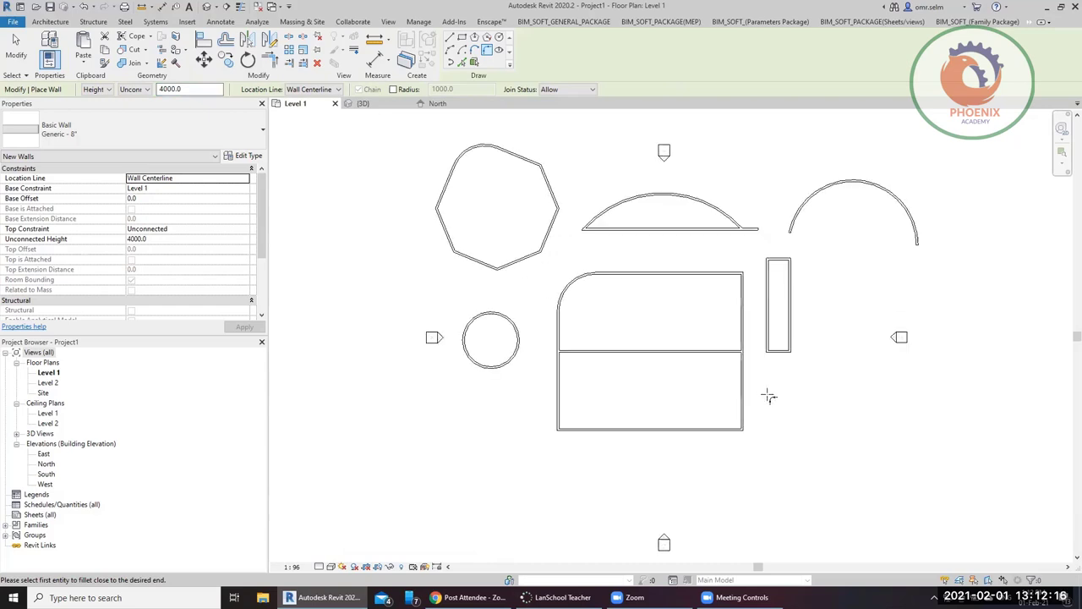
{"action": "key", "text": "Escape"}
{"action": "key", "text": "Escape"}
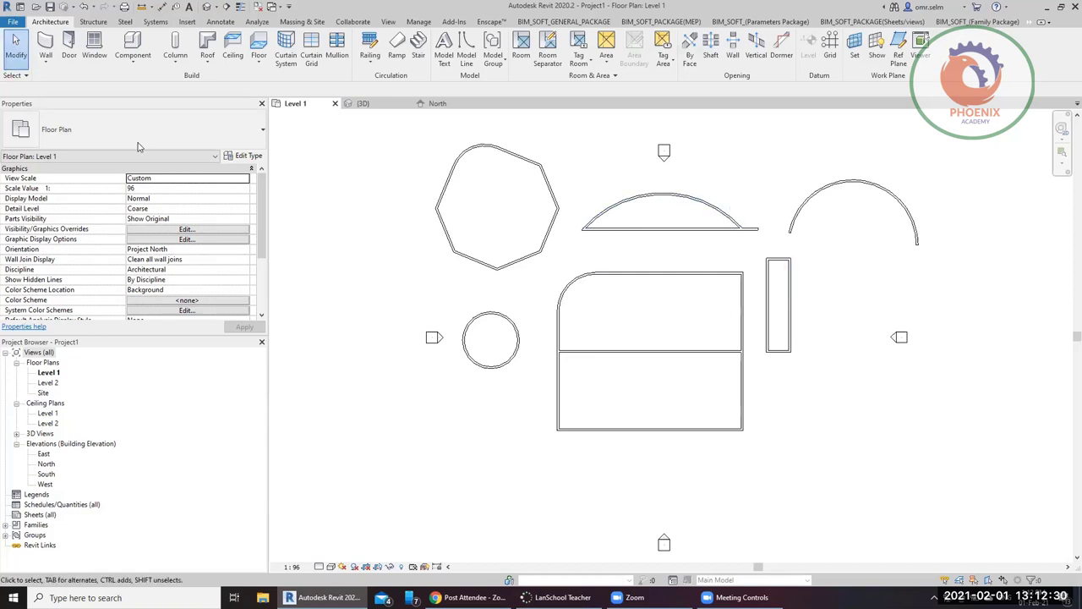
{"action": "left_click", "coordinate": [46, 61]}
{"action": "left_click", "coordinate": [83, 74]}
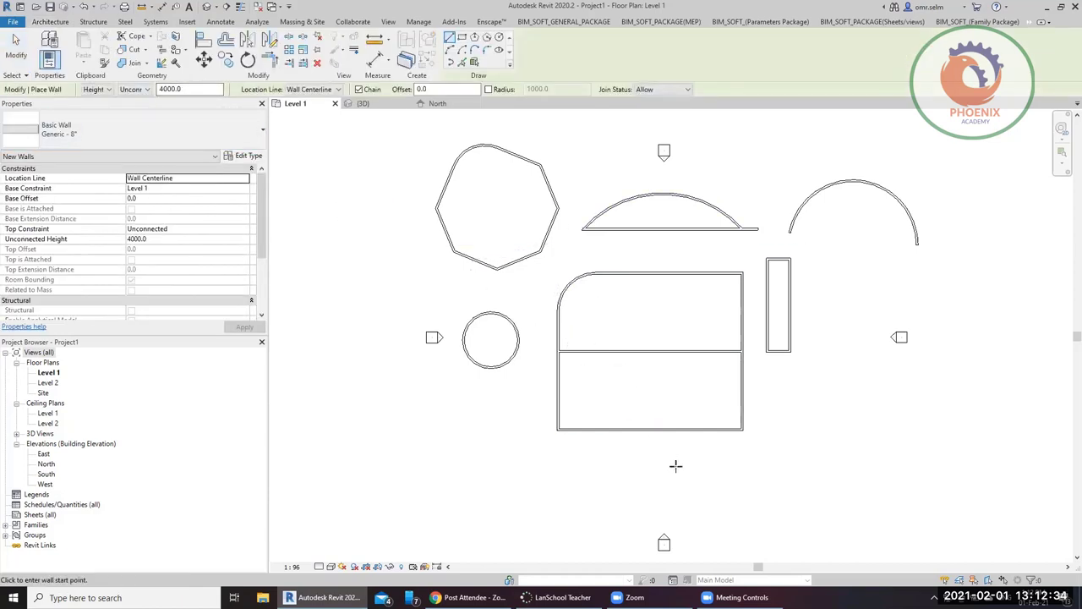
{"action": "left_click", "coordinate": [820, 469]}
{"action": "key", "text": "Escape"}
{"action": "key", "text": "Escape"}
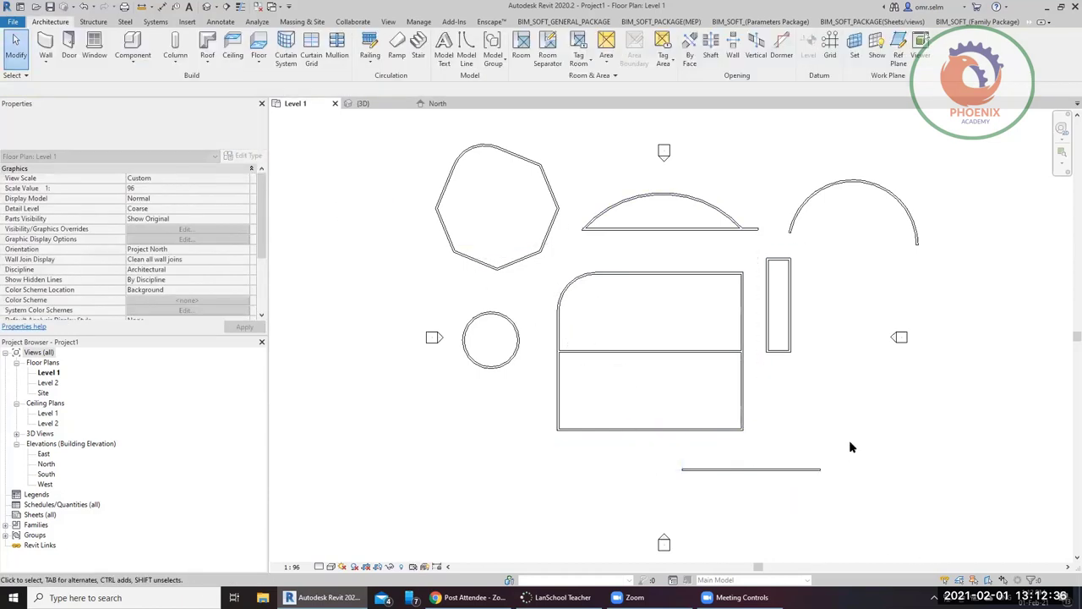
Delete all the older walls and move the remaining horizontal wall up between the elevation markers.
{"action": "left_click_drag", "start_coordinate": [850, 441], "coordinate": [446, 180]}
{"action": "key", "text": "Delete"}
{"action": "left_click_drag", "start_coordinate": [548, 146], "coordinate": [446, 168]}
{"action": "key", "text": "Delete"}
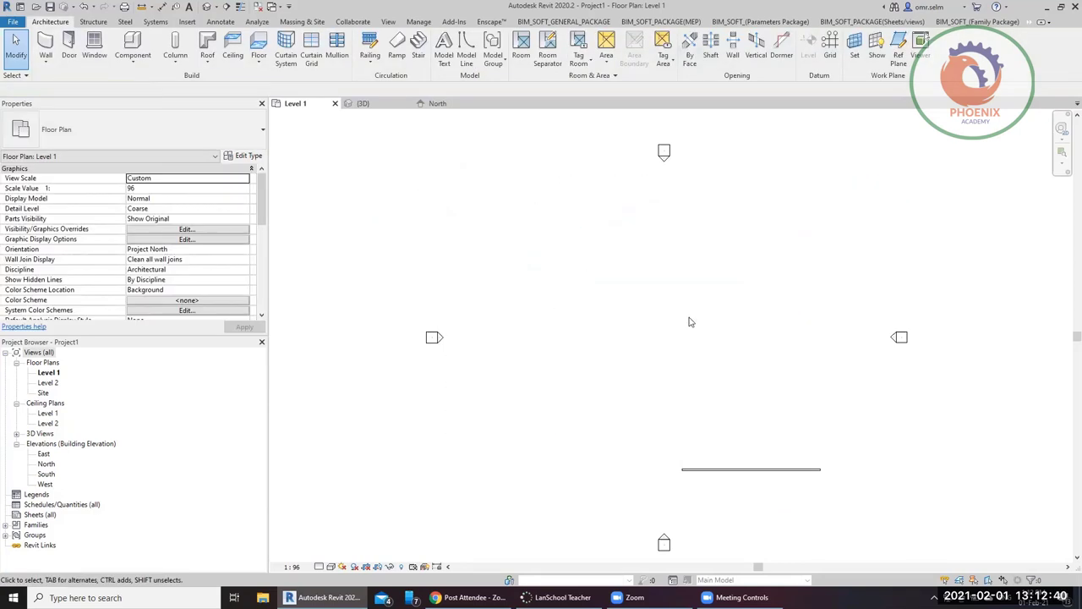
{"action": "left_click", "coordinate": [743, 468]}
{"action": "left_click_drag", "start_coordinate": [738, 469], "coordinate": [623, 392]}
Draw a second horizontal wall about 17000 mm long, parallel to and north of the first, with its top constrained to Level 2.
{"action": "left_click", "coordinate": [50, 21]}
{"action": "left_click", "coordinate": [45, 62]}
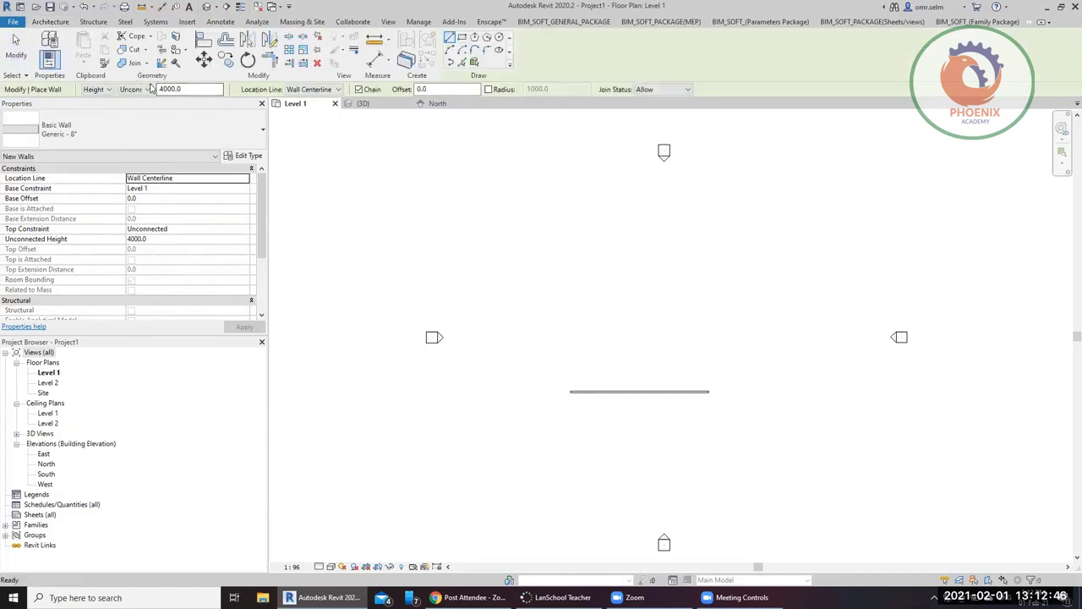
{"action": "left_click", "coordinate": [138, 89]}
{"action": "left_click", "coordinate": [140, 110]}
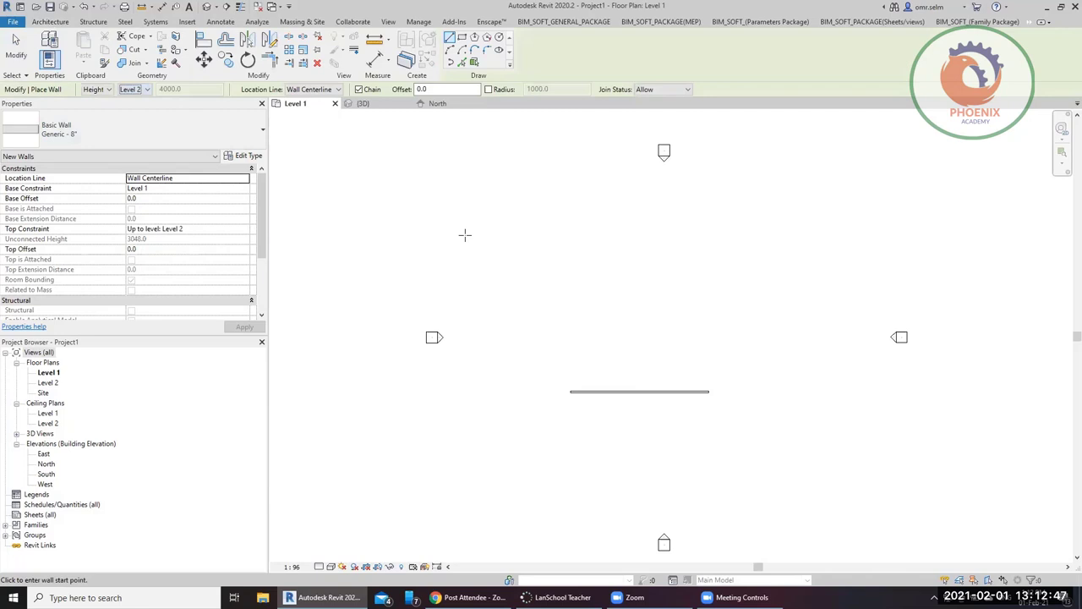
{"action": "left_click", "coordinate": [573, 310]}
{"action": "left_click", "coordinate": [727, 310]}
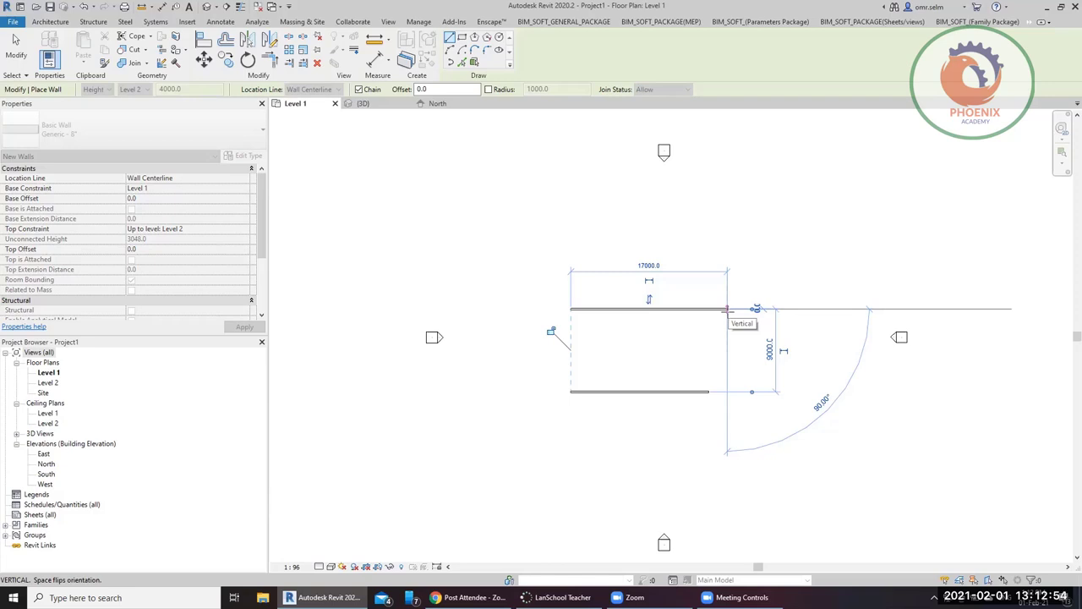
{"action": "key", "text": "Escape"}
{"action": "key", "text": "Escape"}
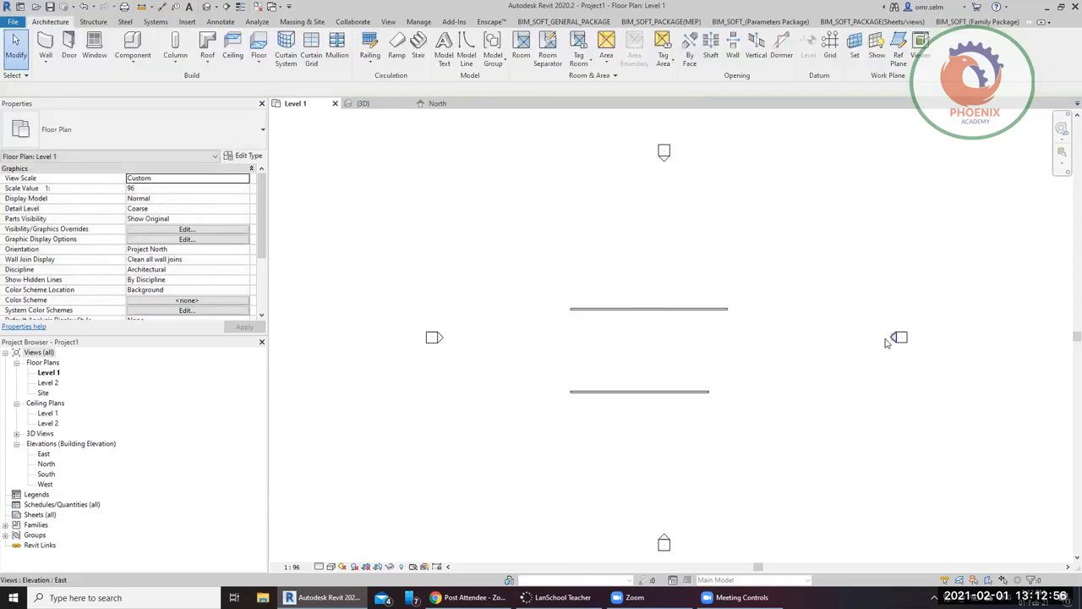
Open the East elevation from its plan marker and set Level 2's elevation to 5000 mm.
{"action": "left_click", "coordinate": [892, 340]}
{"action": "right_click", "coordinate": [888, 341]}
{"action": "left_click", "coordinate": [931, 128]}
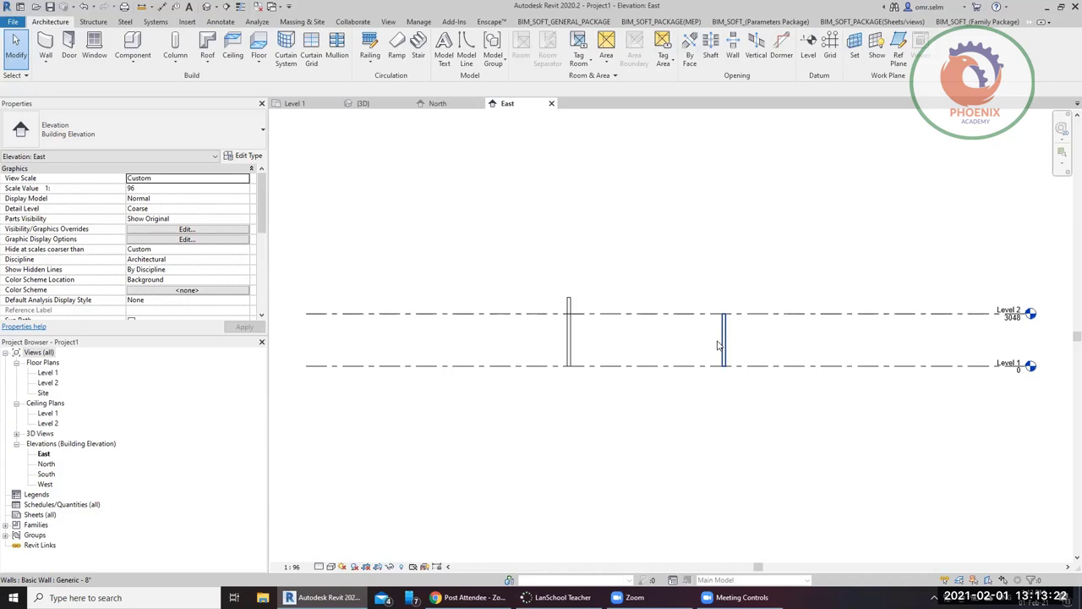
{"action": "scroll", "coordinate": [1007, 351], "scroll_direction": "up", "scroll_amount": 3}
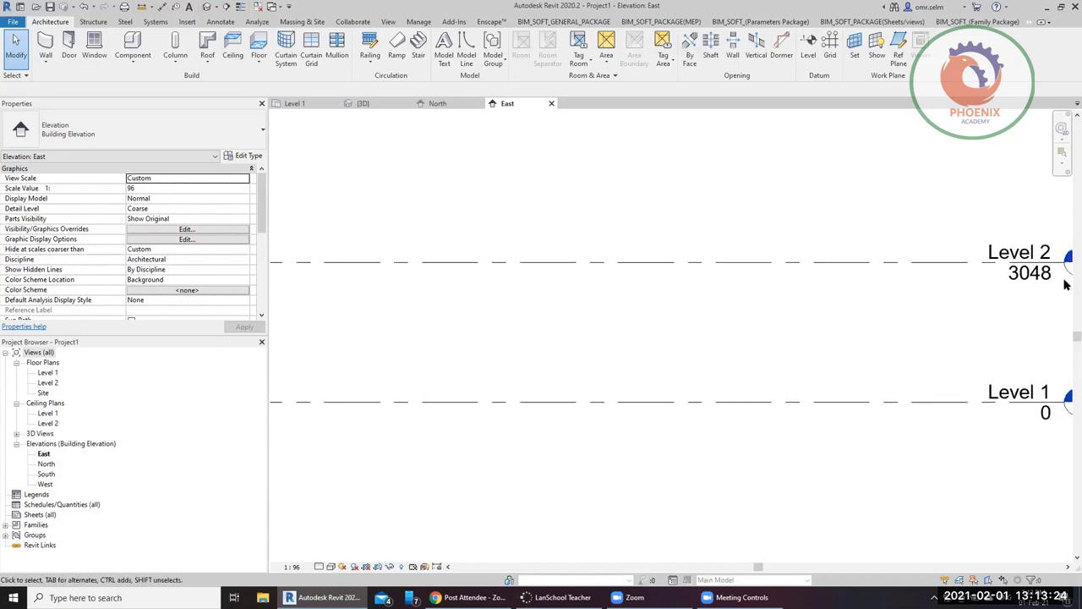
{"action": "left_click", "coordinate": [1040, 280]}
{"action": "left_click", "coordinate": [1032, 277]}
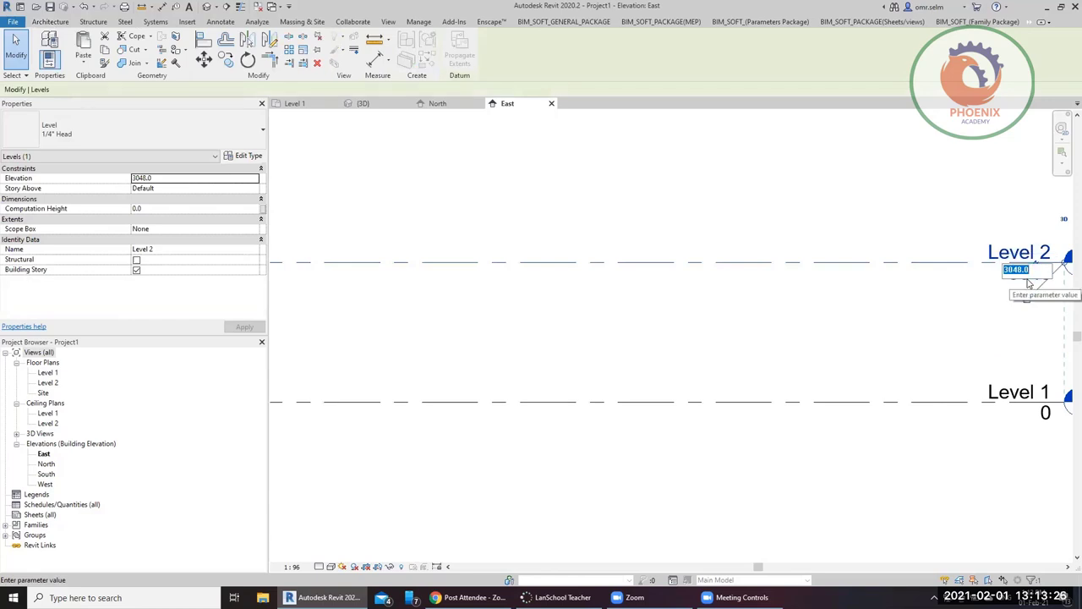
{"action": "type", "text": "50000"}
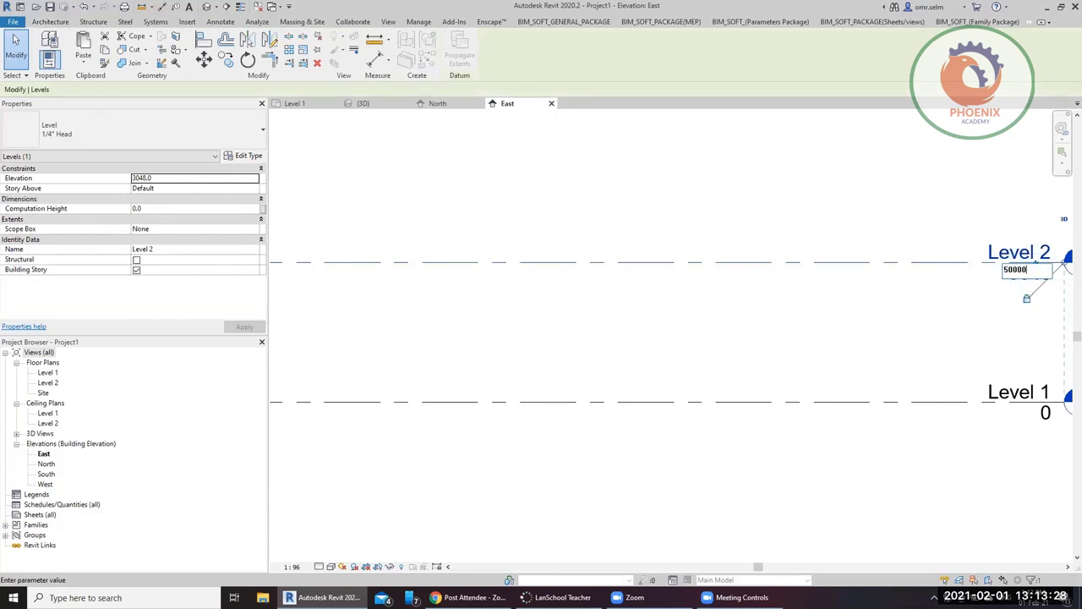
{"action": "key", "text": "BackSpace"}
{"action": "key", "text": "Return"}
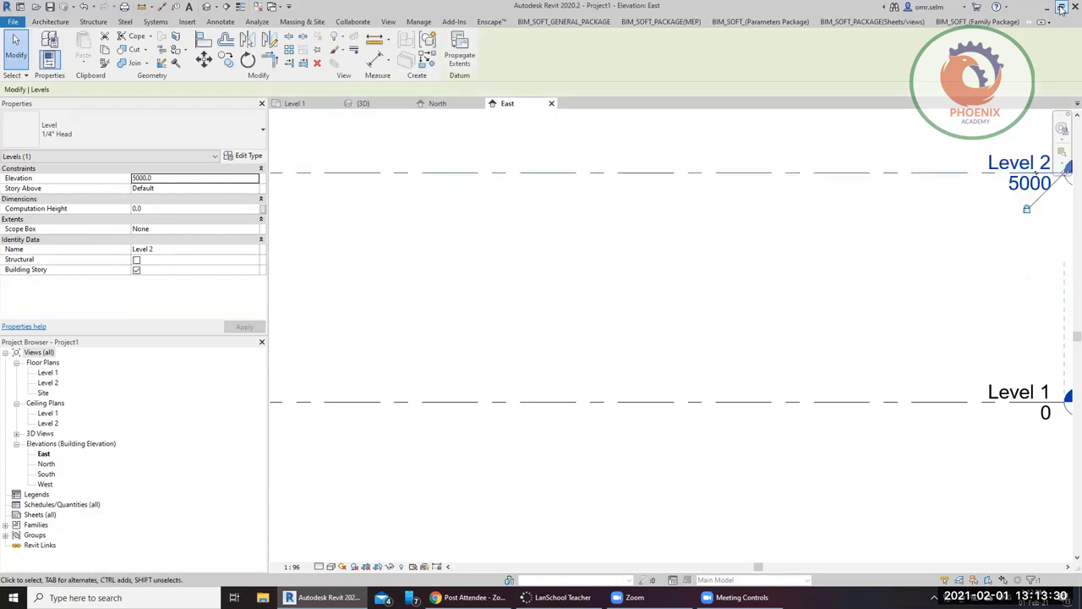
{"action": "scroll", "coordinate": [888, 118], "scroll_direction": "down", "scroll_amount": 2}
{"action": "scroll", "coordinate": [638, 299], "scroll_direction": "down", "scroll_amount": 2}
{"action": "scroll", "coordinate": [576, 220], "scroll_direction": "up", "scroll_amount": 2}
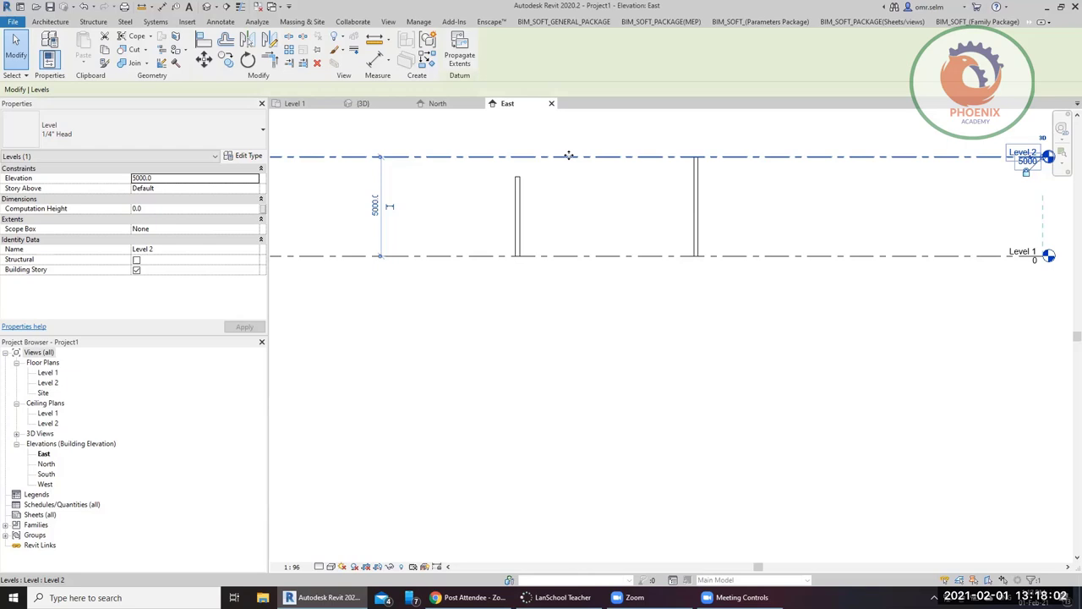
{"action": "left_click", "coordinate": [935, 437]}
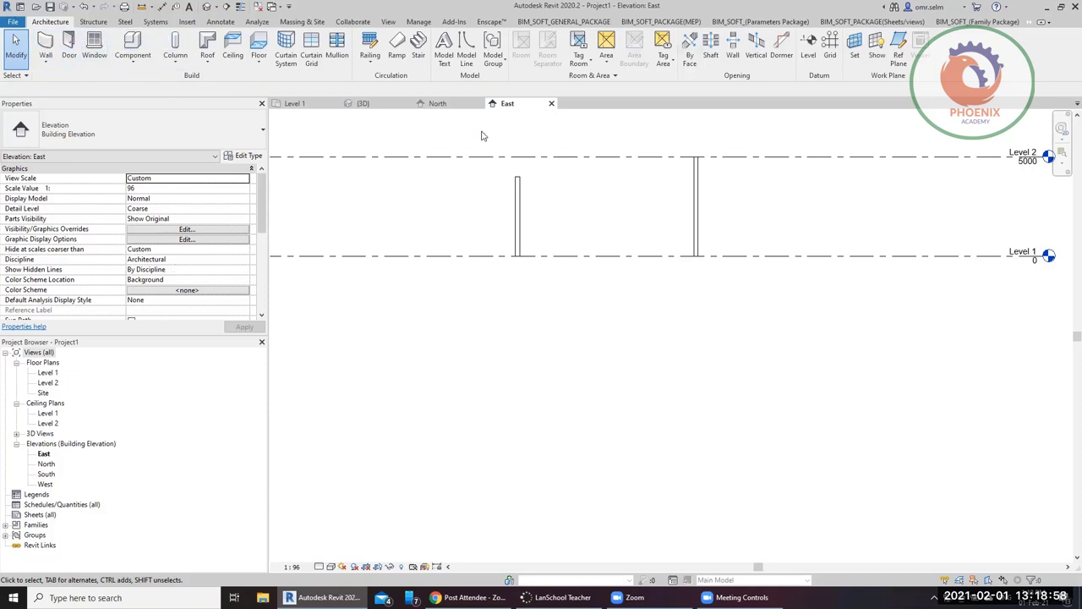
Return to the Level 1 plan and draw a horizontal wall north of the existing two, using Wall Centerline as its location line.
{"action": "left_click", "coordinate": [295, 105]}
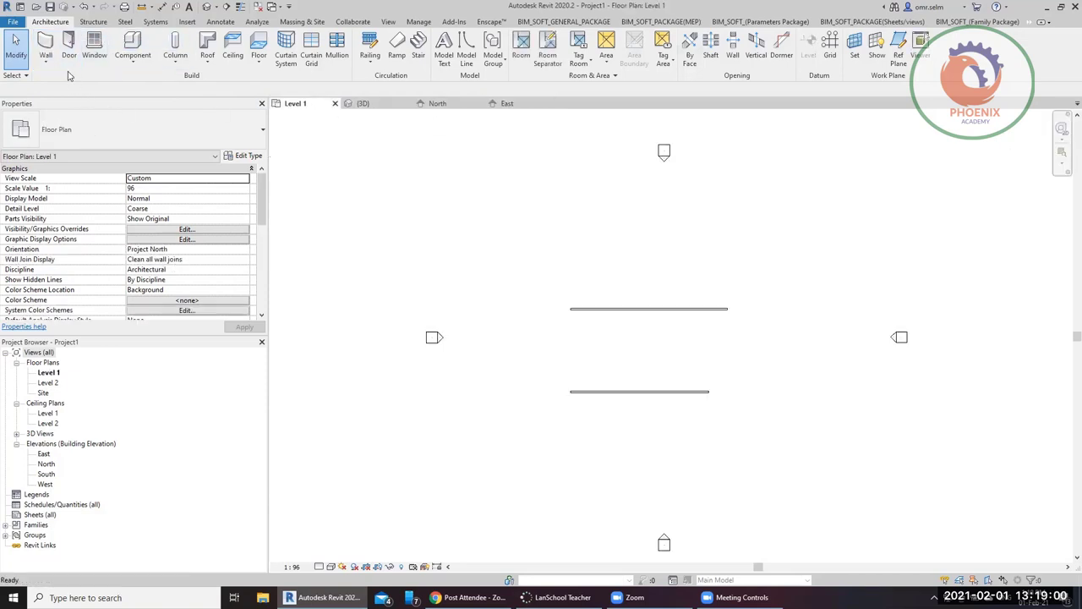
{"action": "left_click", "coordinate": [46, 59]}
{"action": "left_click", "coordinate": [59, 83]}
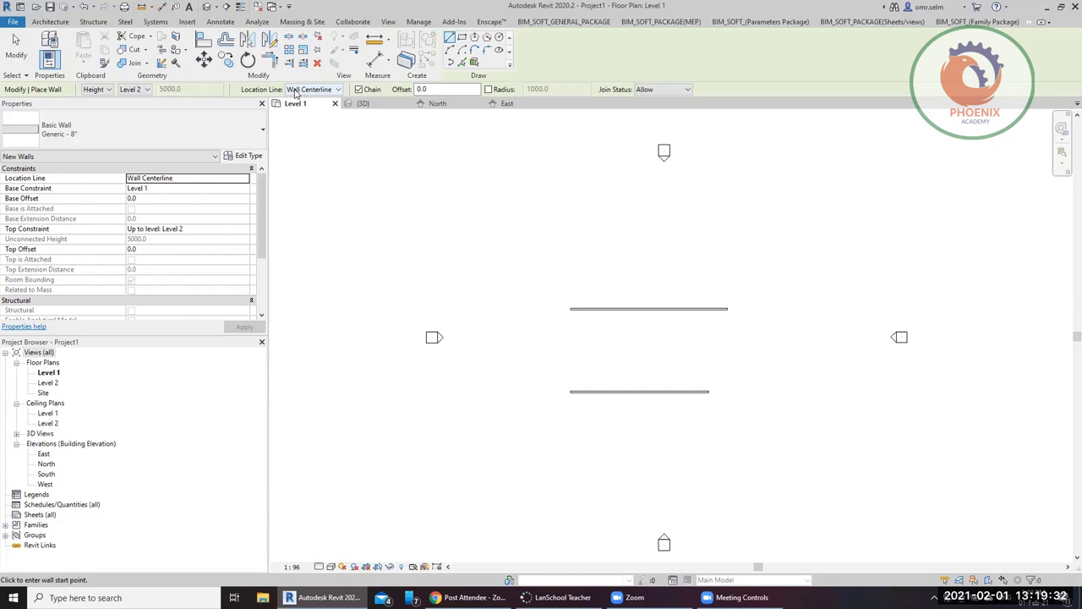
{"action": "left_click", "coordinate": [577, 267]}
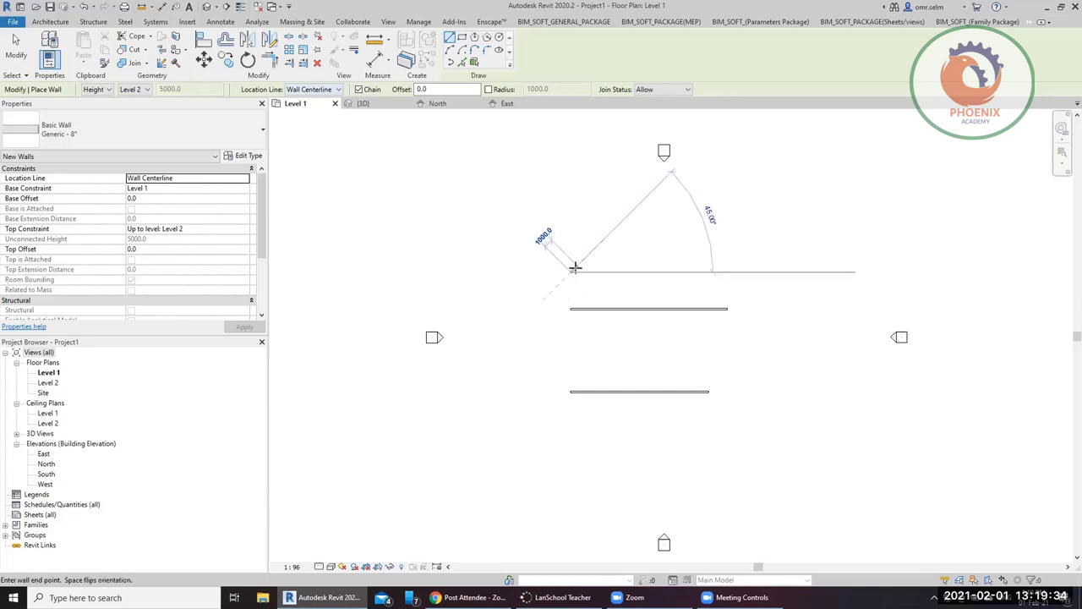
{"action": "scroll", "coordinate": [719, 266], "scroll_direction": "up", "scroll_amount": 3}
{"action": "scroll", "coordinate": [738, 273], "scroll_direction": "up", "scroll_amount": 4}
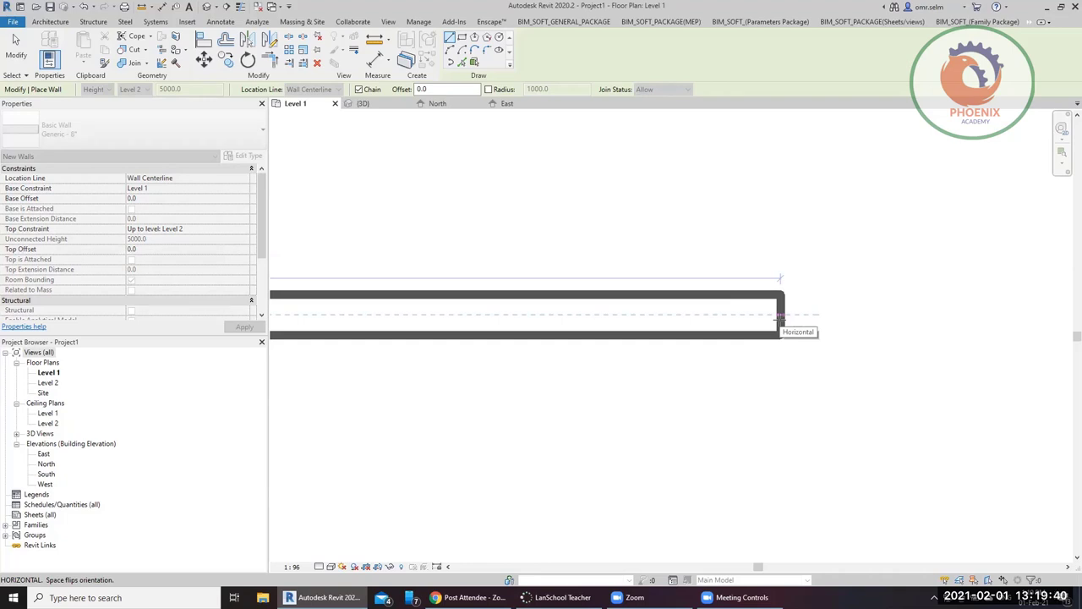
{"action": "left_click", "coordinate": [780, 319]}
{"action": "key", "text": "Escape"}
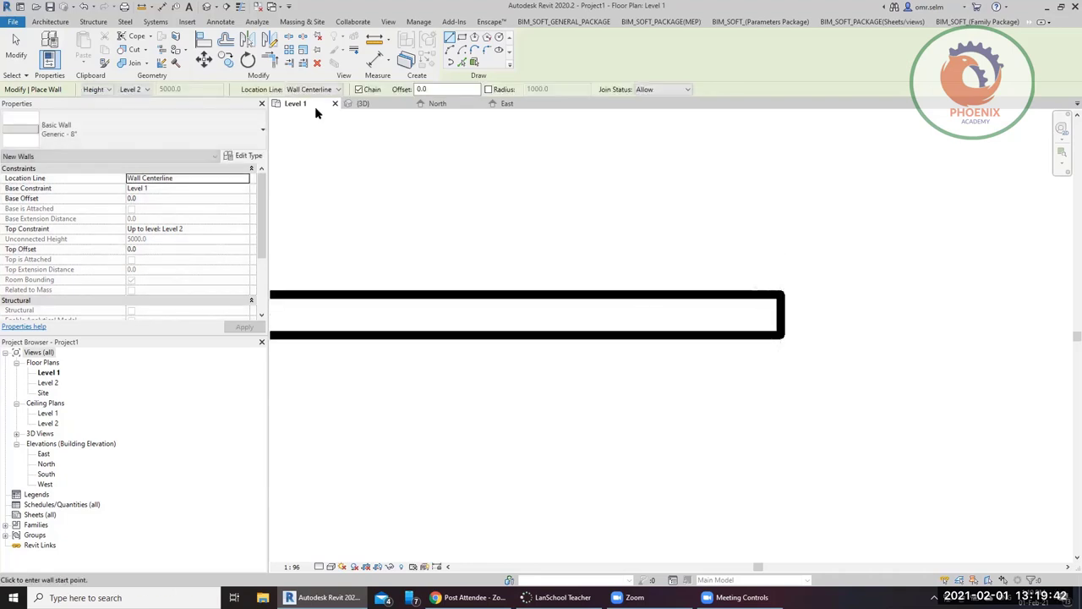
Set the location line to Finish Face: Exterior and draw a horizontal wall about 2700 mm long above the last one.
{"action": "left_click", "coordinate": [333, 119]}
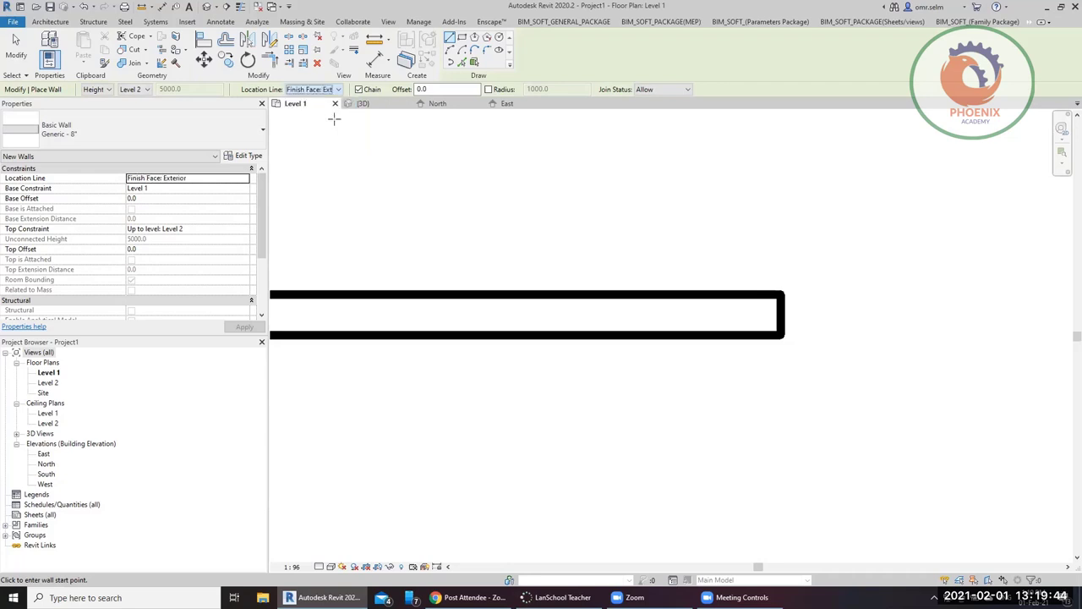
{"action": "left_click", "coordinate": [350, 161]}
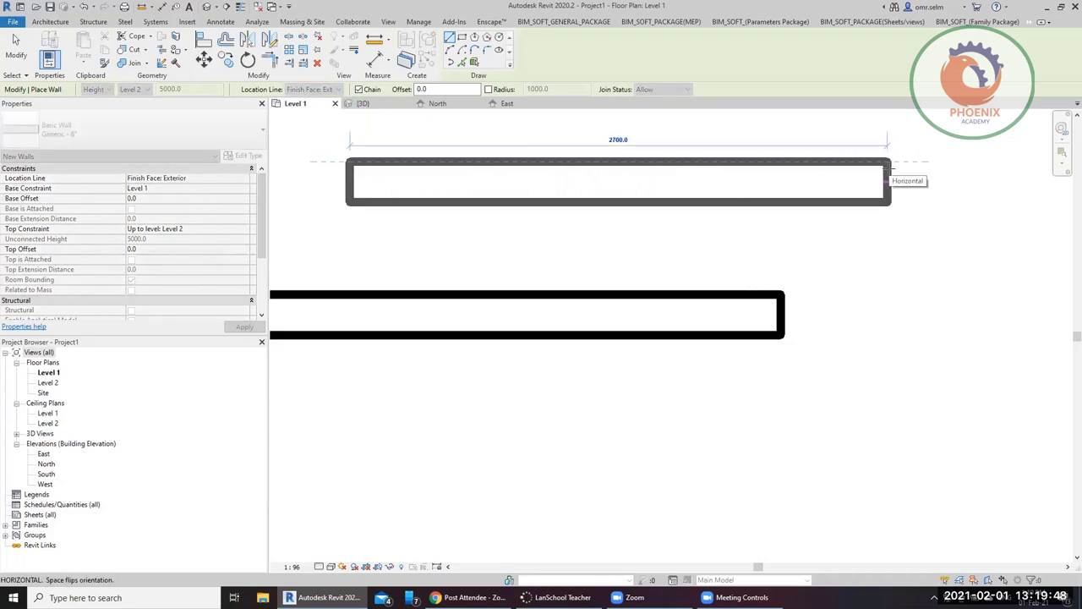
{"action": "left_click", "coordinate": [888, 174]}
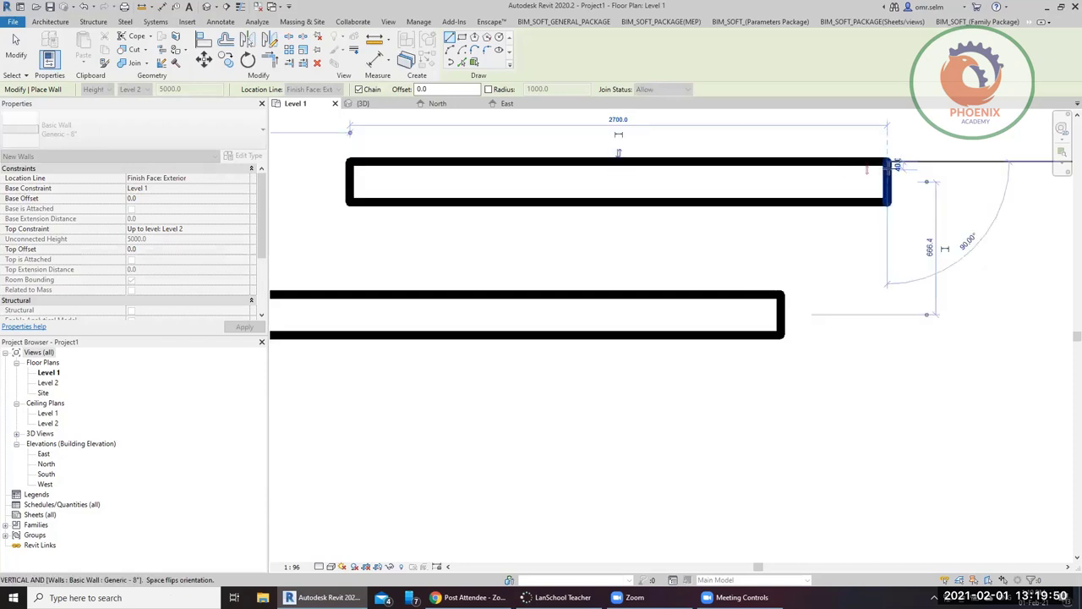
{"action": "key", "text": "Escape"}
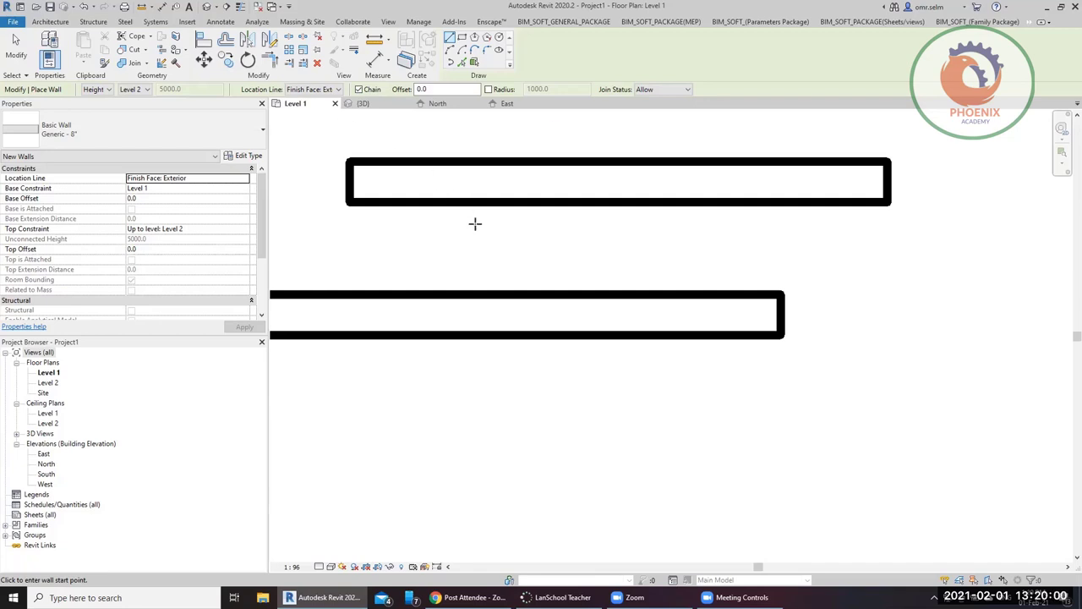
Draw an L-shaped pair of chained walls east of the others, with a vertical leg about 3400 mm long and a horizontal leg at its foot.
{"action": "scroll", "coordinate": [468, 235], "scroll_direction": "down", "scroll_amount": 4}
{"action": "scroll", "coordinate": [466, 241], "scroll_direction": "down", "scroll_amount": 1}
{"action": "left_click", "coordinate": [636, 250]}
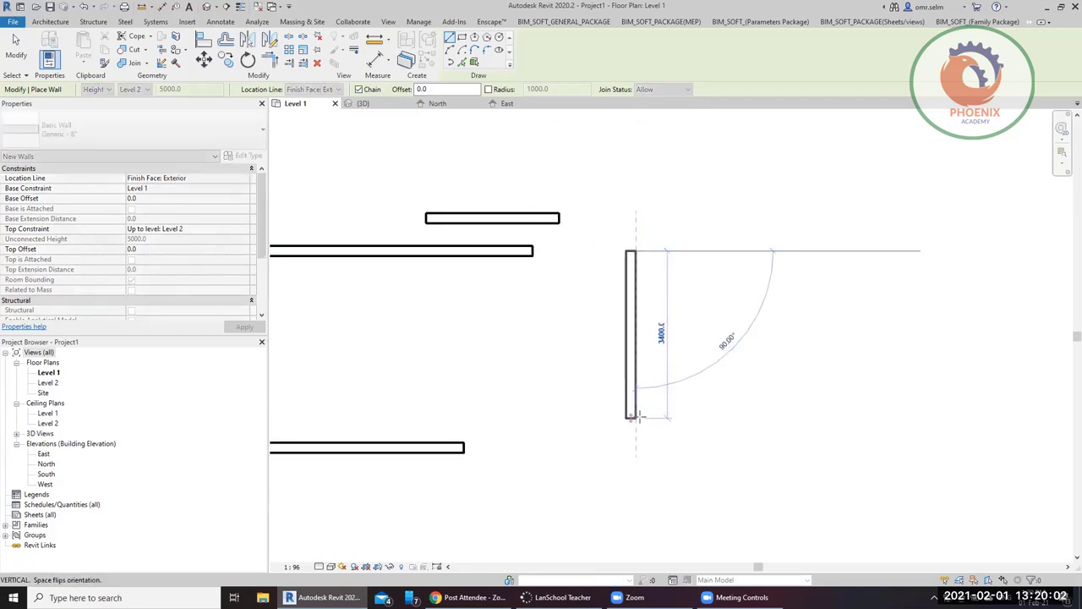
{"action": "left_click", "coordinate": [636, 419]}
{"action": "left_click", "coordinate": [760, 420]}
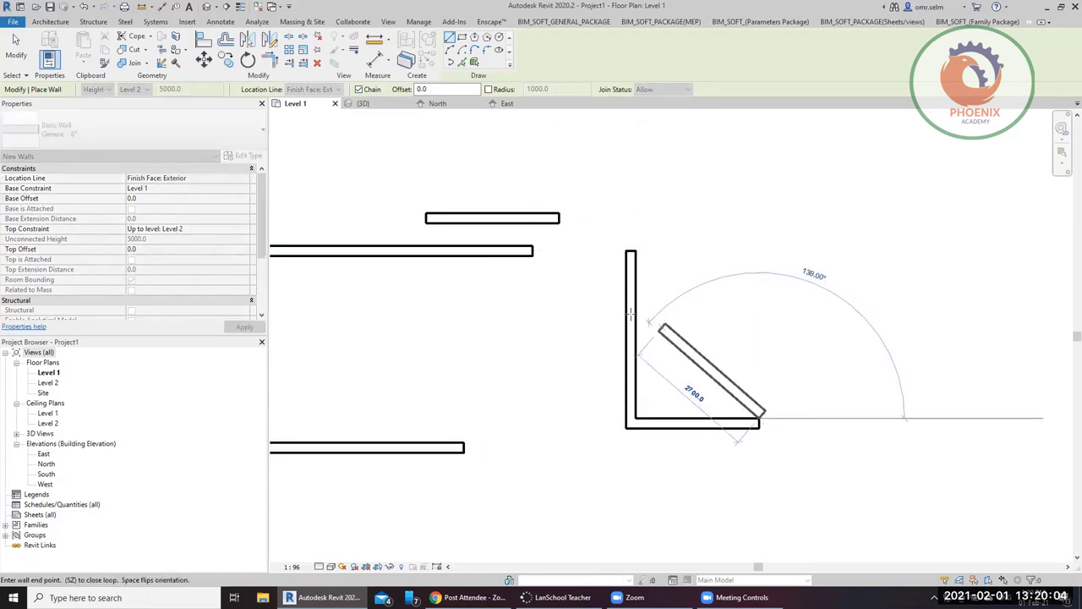
{"action": "key", "text": "Escape"}
{"action": "key", "text": "Escape"}
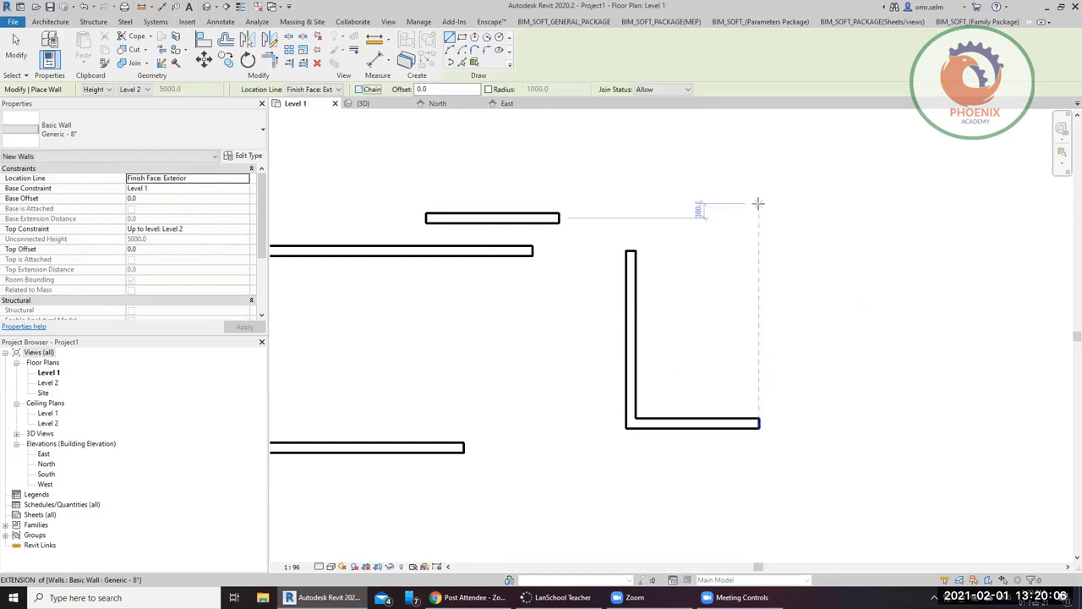
Draw a separate vertical wall about 3000 mm long above the L's free end with Chain off, and re-enable Chain.
{"action": "left_click", "coordinate": [753, 203]}
{"action": "left_click", "coordinate": [753, 350]}
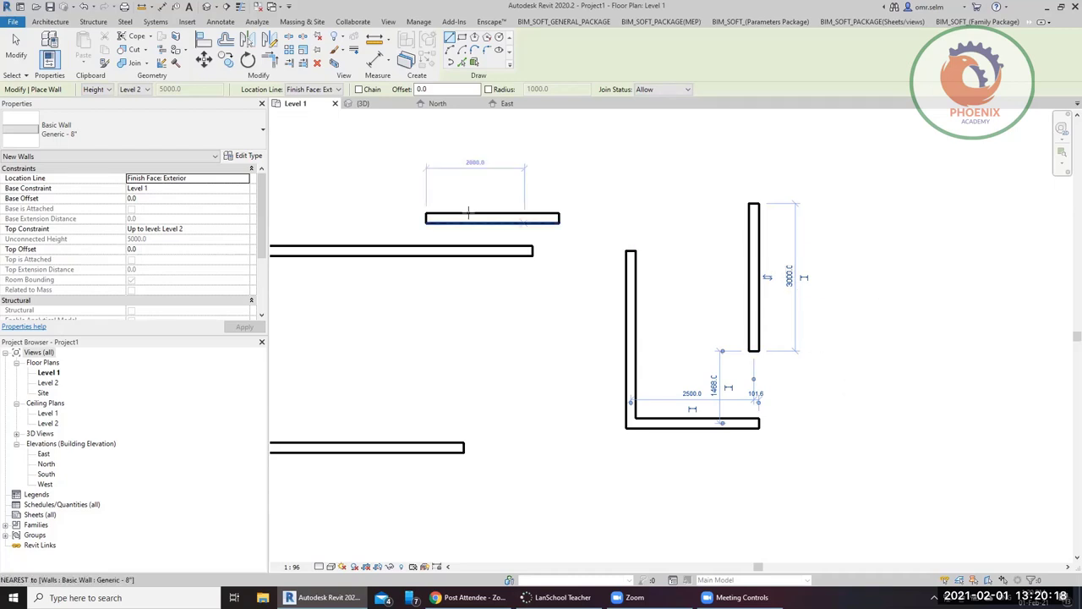
{"action": "left_click", "coordinate": [359, 89]}
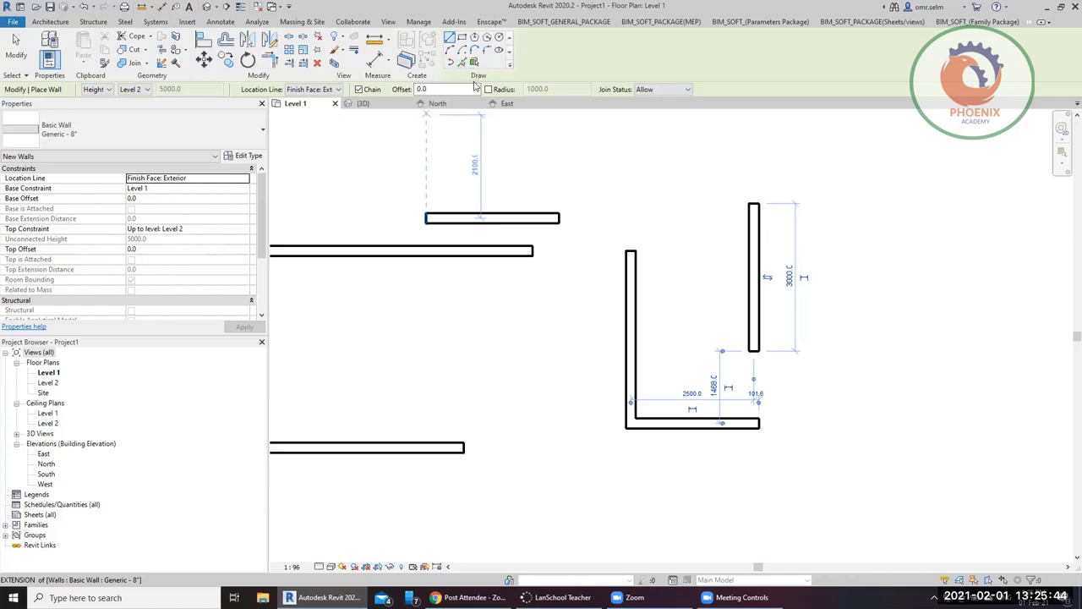
Dismiss the project save reminder without saving and leave wall placement.
{"action": "key", "text": "Return"}
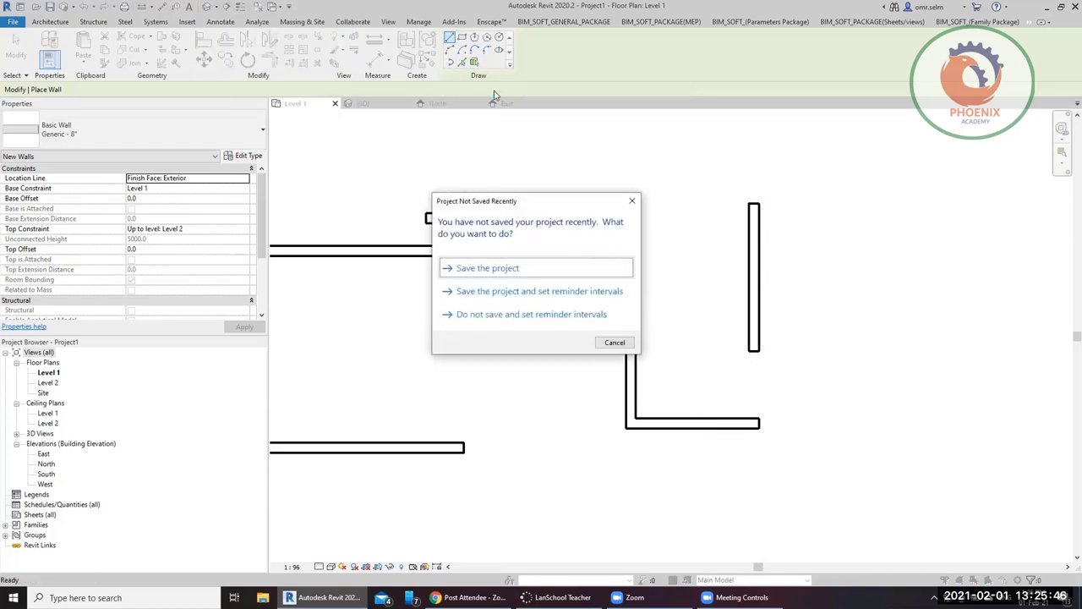
{"action": "key", "text": "Escape"}
{"action": "key", "text": "Escape"}
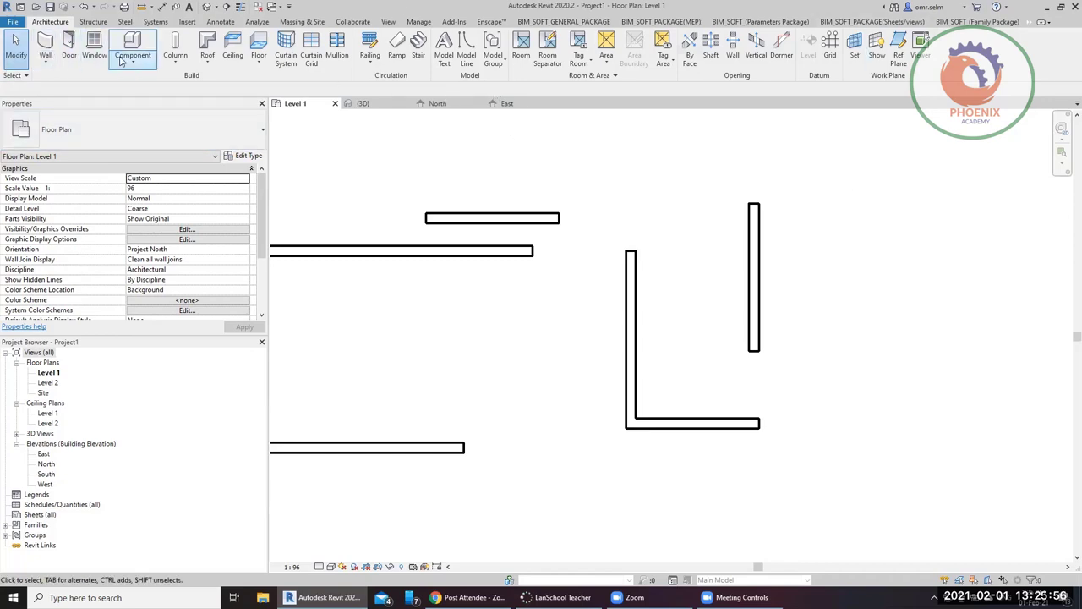
Draw chained walls east of the others with a 1000 mm corner radius, about 5900 mm vertically and 3500 mm horizontally.
{"action": "left_click", "coordinate": [45, 46]}
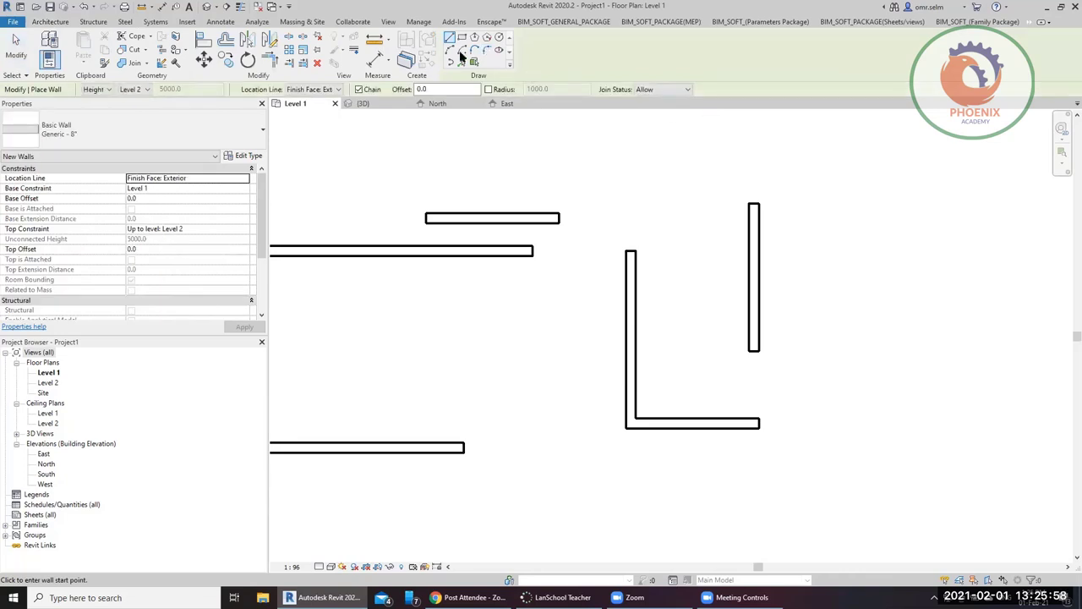
{"action": "left_click", "coordinate": [488, 89]}
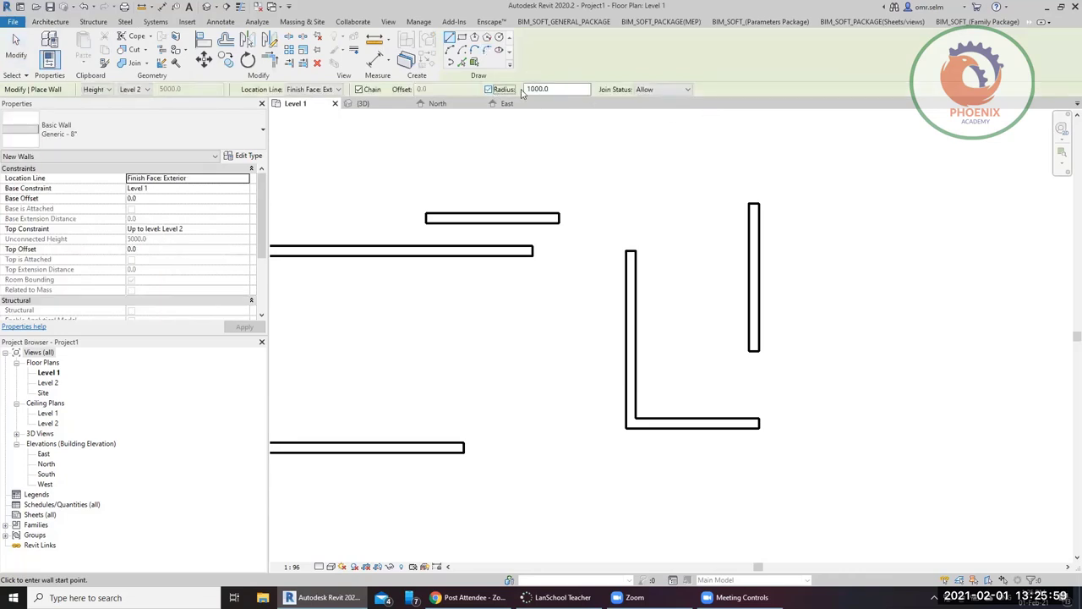
{"action": "left_click", "coordinate": [869, 476]}
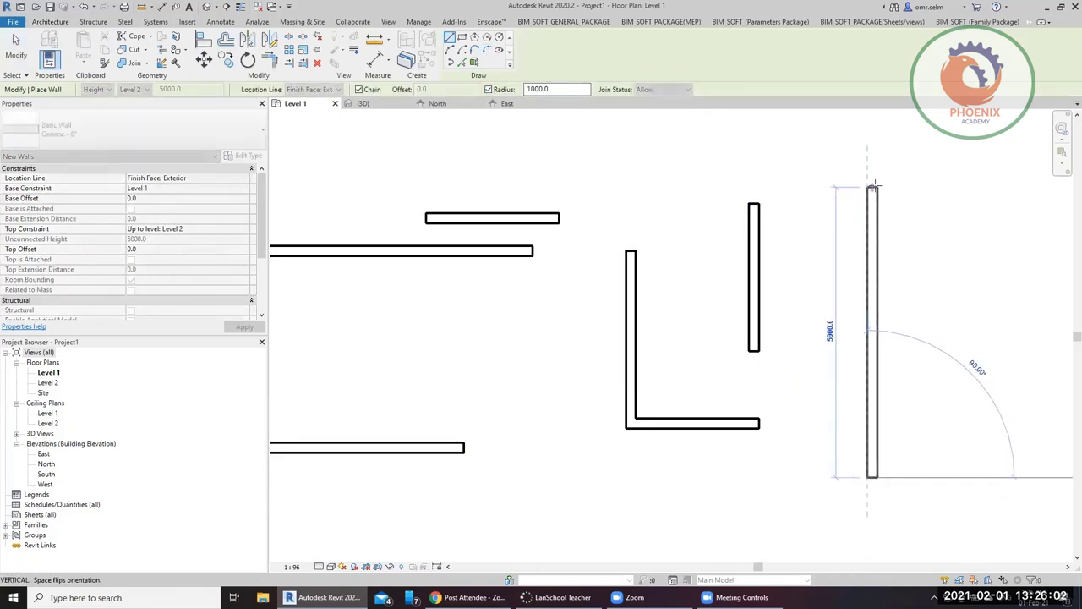
{"action": "left_click", "coordinate": [880, 191]}
{"action": "scroll", "coordinate": [995, 171], "scroll_direction": "down", "scroll_amount": 1}
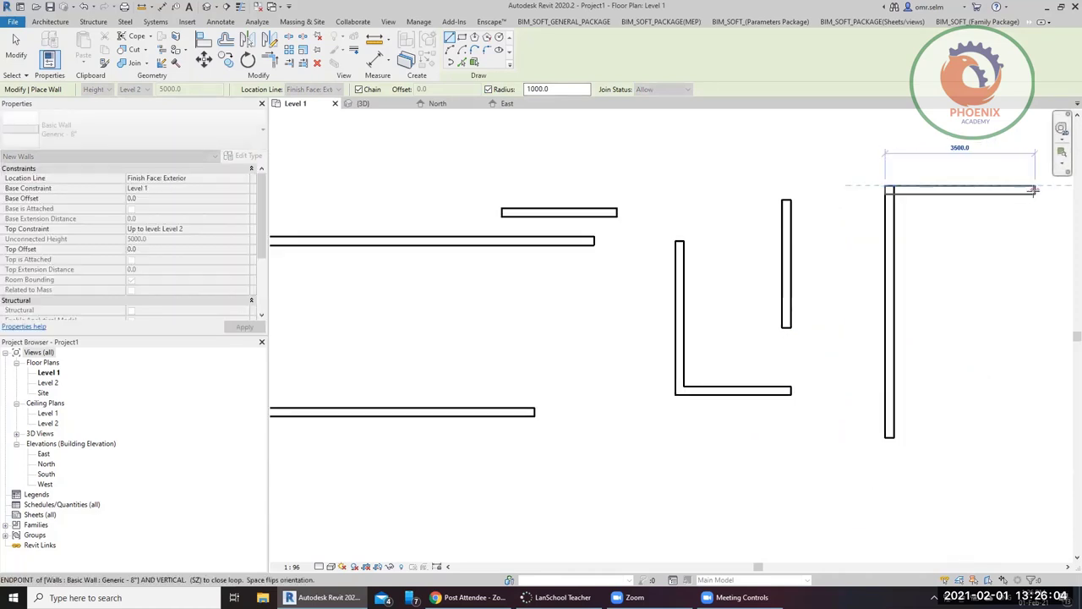
{"action": "left_click", "coordinate": [1033, 189]}
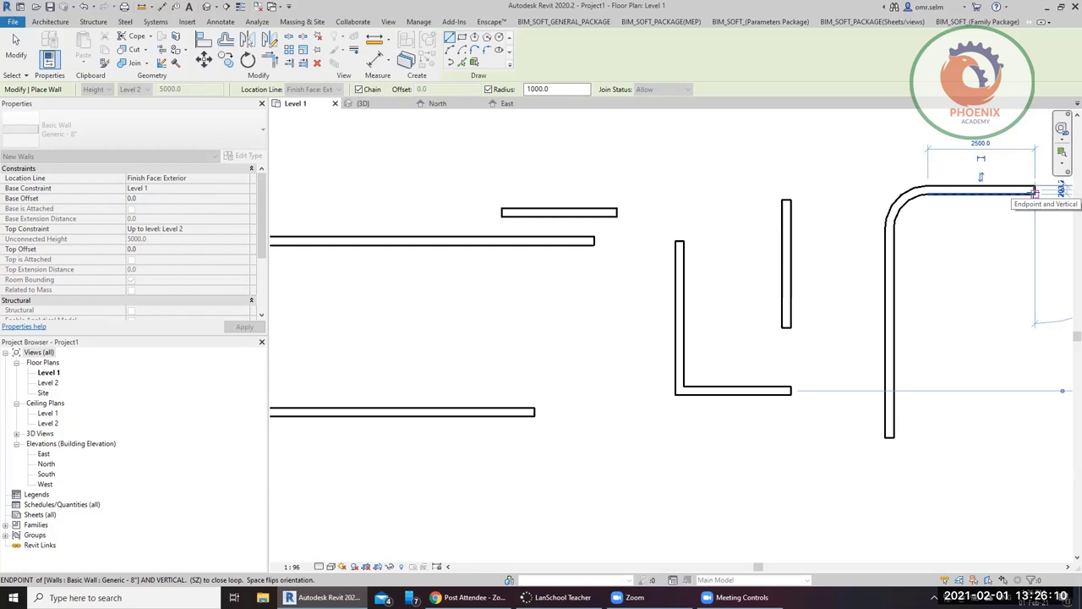
{"action": "key", "text": "Escape"}
{"action": "key", "text": "Escape"}
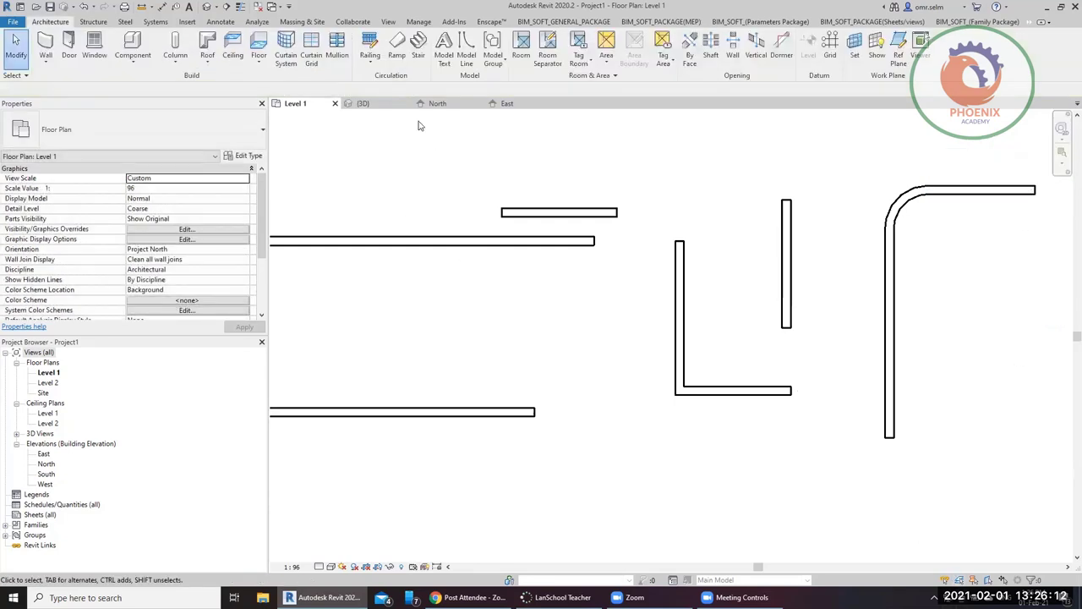
Examine the Join Status options available for architectural wall placement, and leave the command.
{"action": "left_click", "coordinate": [45, 46]}
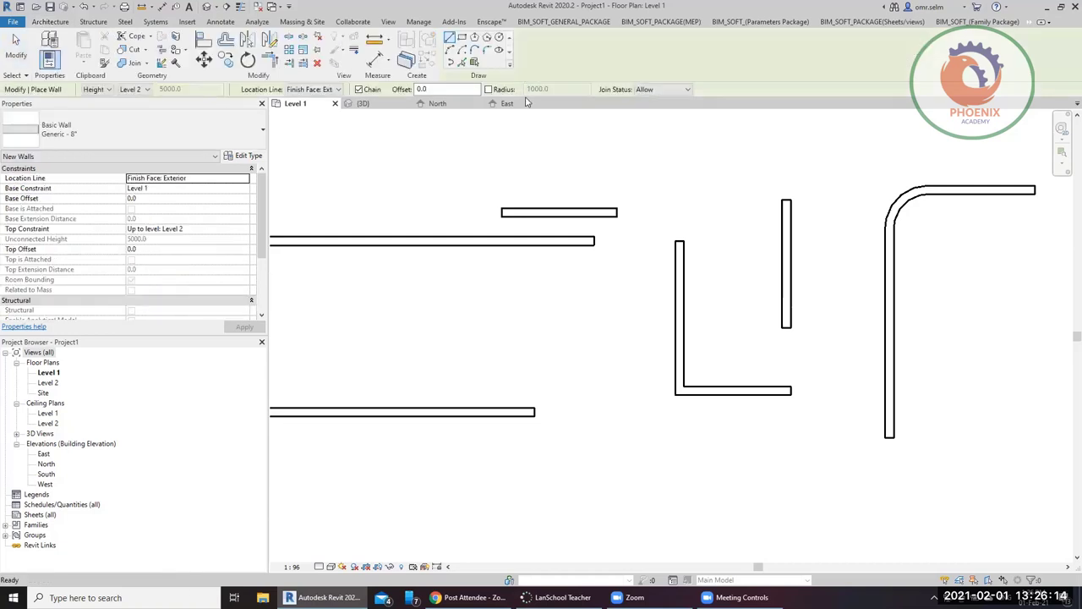
{"action": "left_click", "coordinate": [676, 92]}
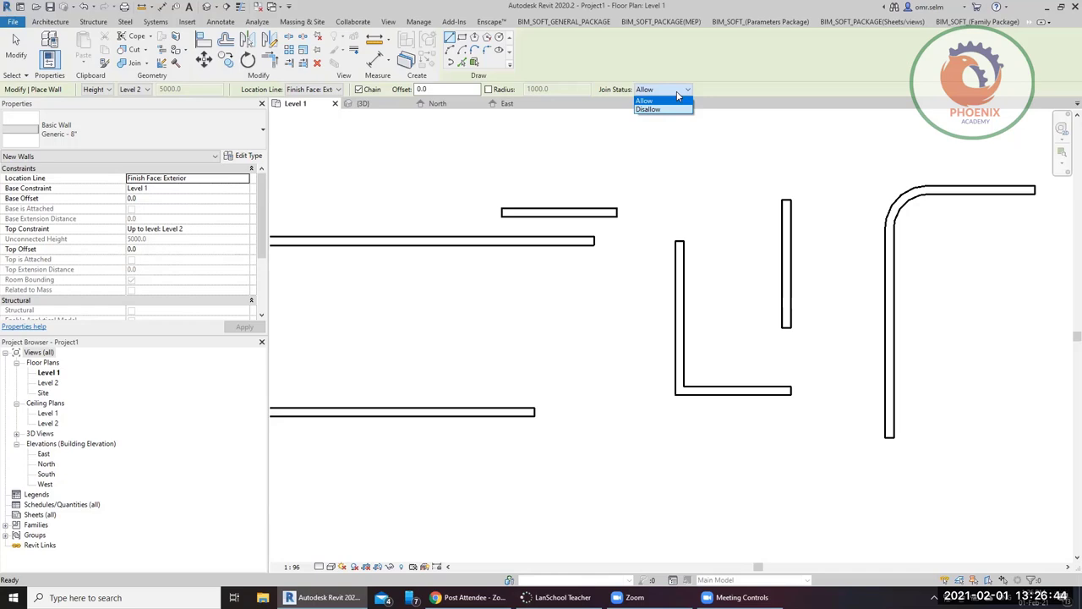
{"action": "key", "text": "Escape"}
{"action": "key", "text": "Escape"}
{"action": "key", "text": "Escape"}
Delete all the practice walls from the Level 1 floor plan.
{"action": "scroll", "coordinate": [459, 169], "scroll_direction": "down", "scroll_amount": 2}
{"action": "scroll", "coordinate": [512, 218], "scroll_direction": "down", "scroll_amount": 2}
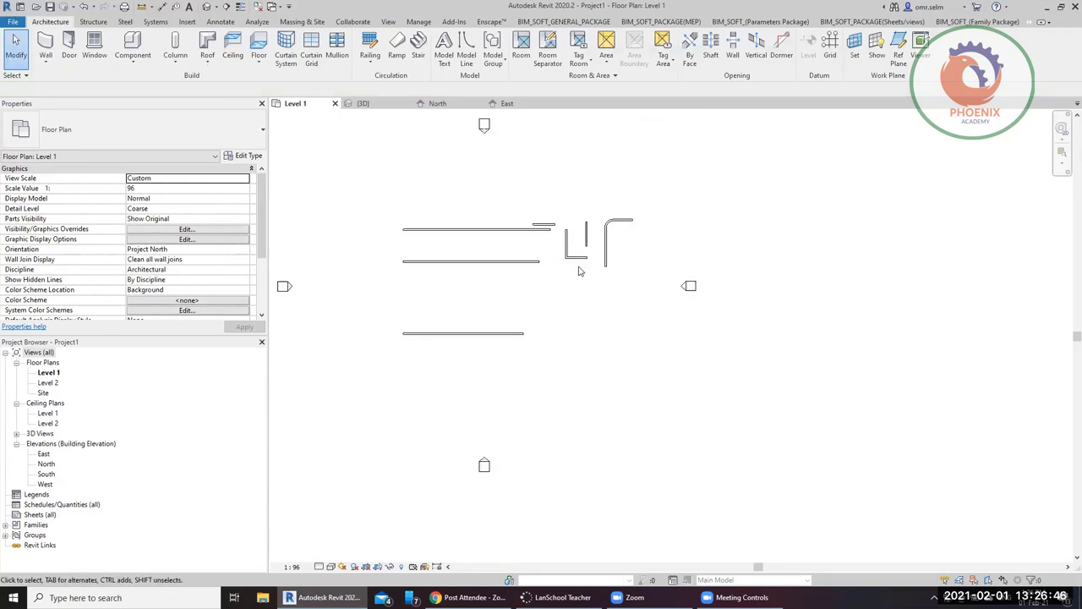
{"action": "left_click_drag", "start_coordinate": [650, 184], "coordinate": [394, 343]}
{"action": "key", "text": "Delete"}
Draw a rectangle of architectural walls about 27000 mm wide and 25000 mm high between the elevation markers.
{"action": "left_click", "coordinate": [47, 56]}
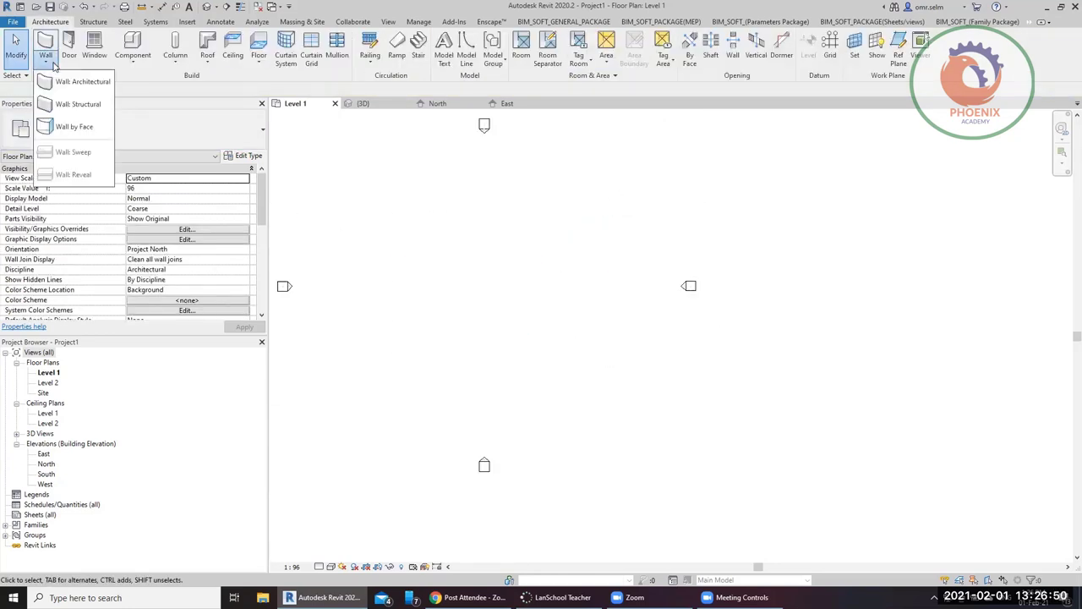
{"action": "left_click", "coordinate": [65, 79]}
{"action": "left_click", "coordinate": [462, 37]}
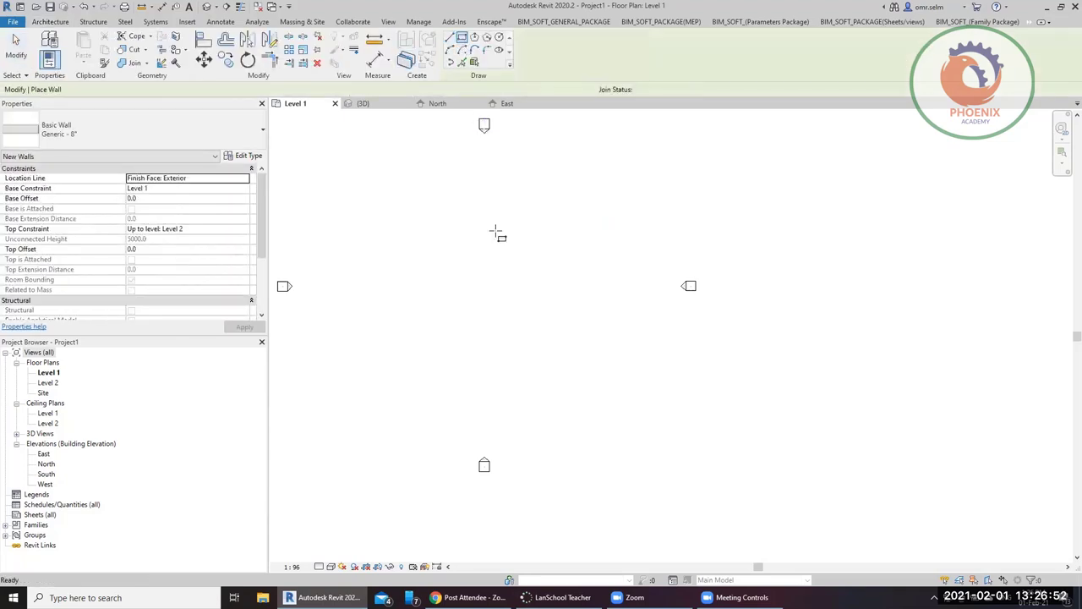
{"action": "left_click", "coordinate": [370, 196]}
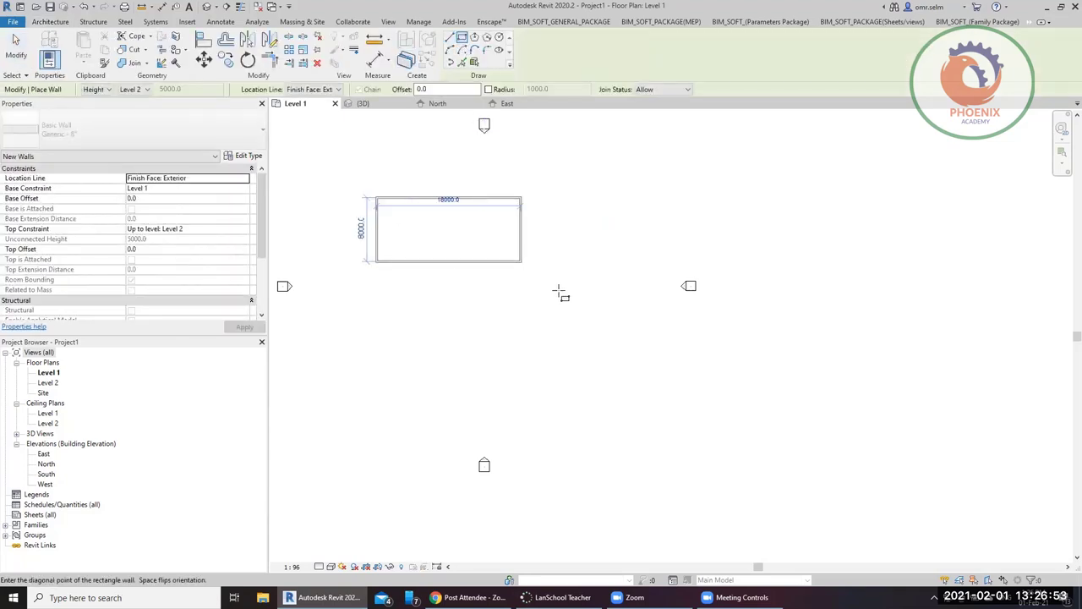
{"action": "left_click", "coordinate": [594, 398]}
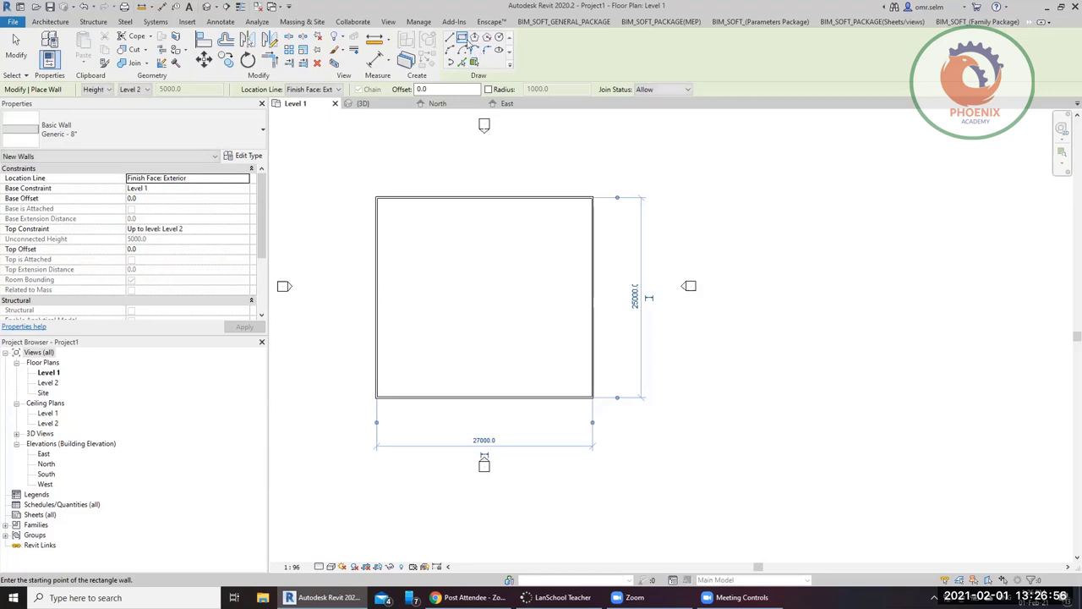
Divide the rectangle into four rooms with a full-height vertical wall at mid-width and a full-width horizontal wall slightly below mid-height.
{"action": "left_click", "coordinate": [449, 37]}
{"action": "left_click", "coordinate": [484, 198]}
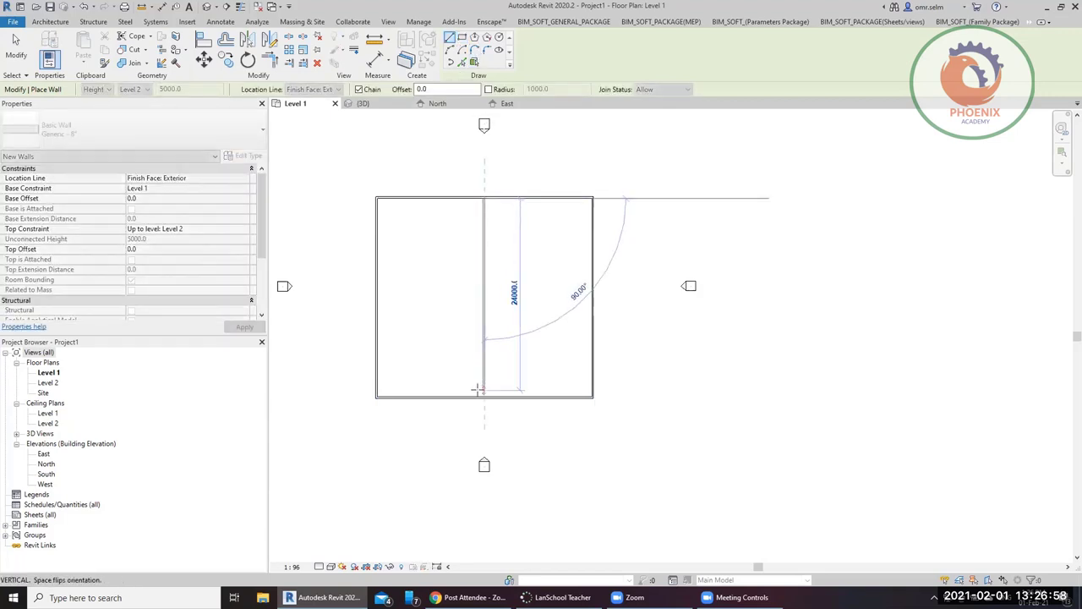
{"action": "left_click", "coordinate": [483, 396]}
{"action": "key", "text": "Escape"}
{"action": "left_click", "coordinate": [378, 300]}
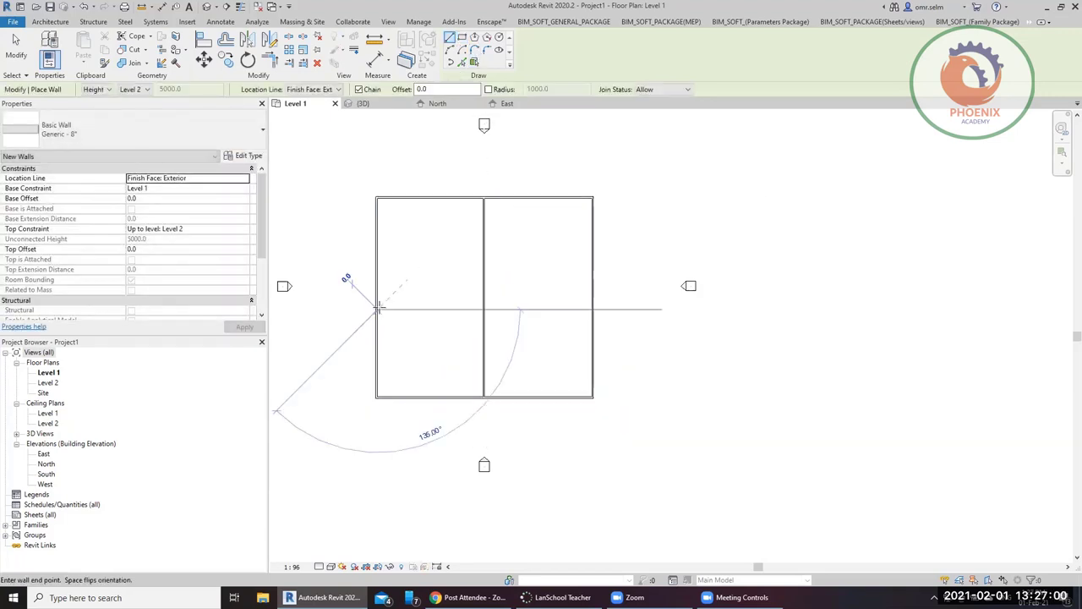
{"action": "left_click", "coordinate": [594, 310]}
{"action": "key", "text": "Escape"}
{"action": "key", "text": "Escape"}
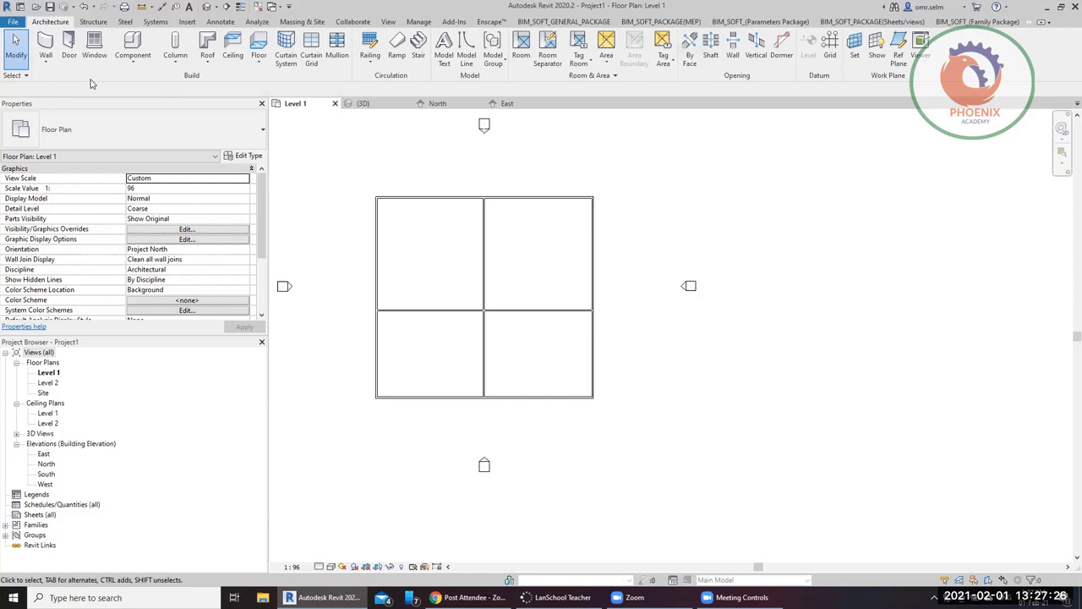
Place a Single-Flush 36" x 84" door in the northeast room's north wall, 2000 mm from the east wall.
{"action": "left_click", "coordinate": [50, 67]}
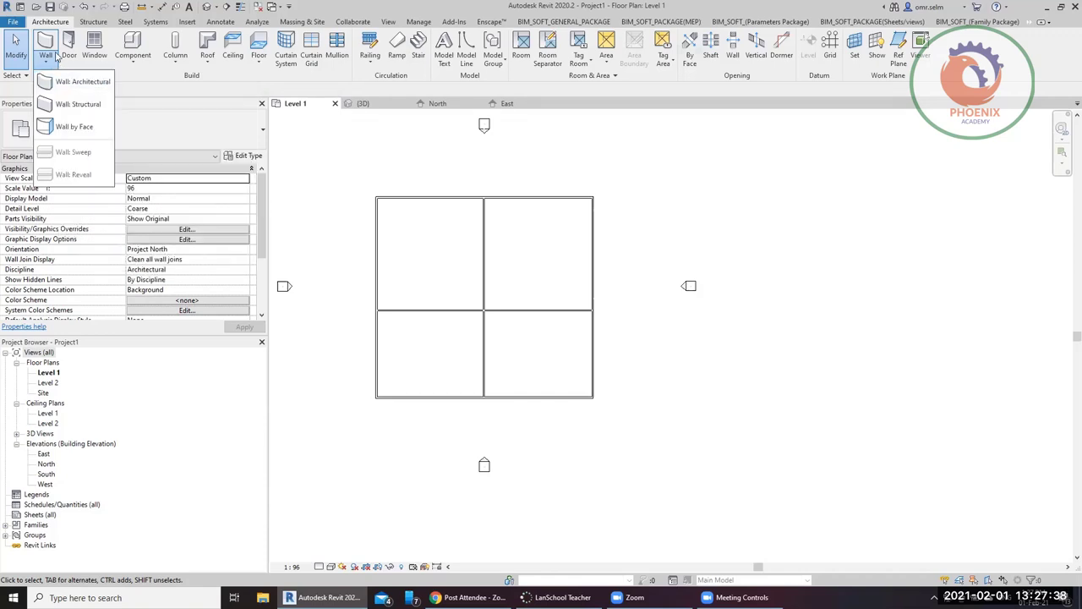
{"action": "left_click", "coordinate": [71, 49]}
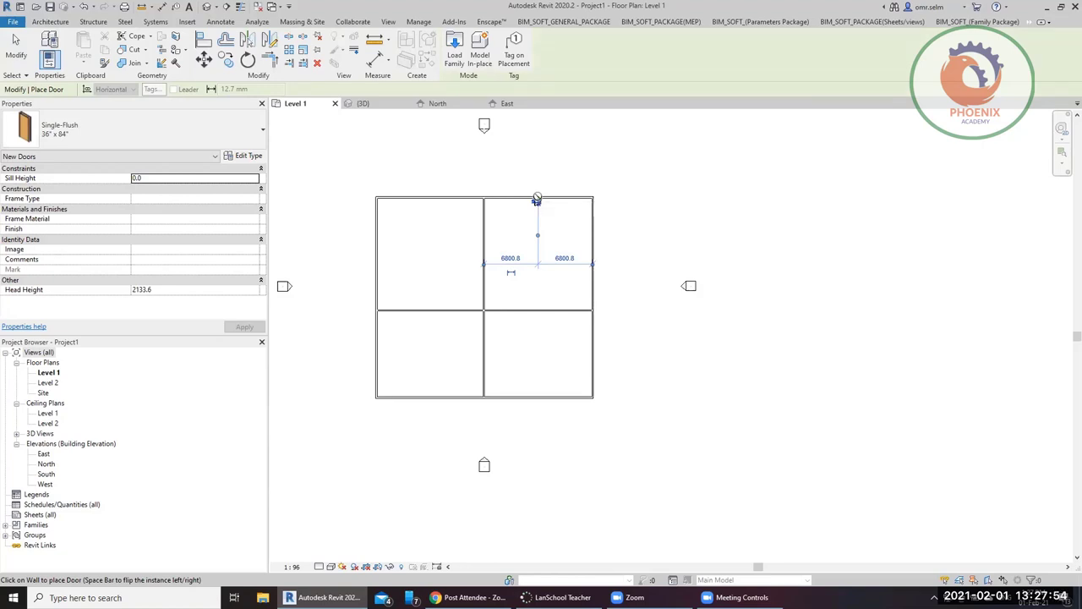
{"action": "scroll", "coordinate": [580, 279], "scroll_direction": "up", "scroll_amount": 2}
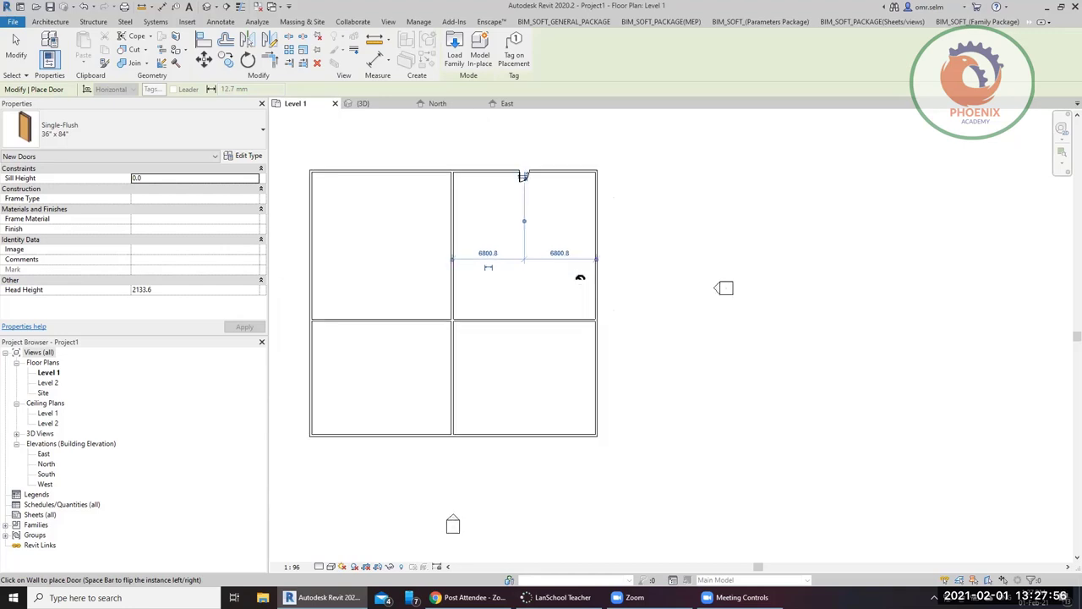
{"action": "scroll", "coordinate": [579, 276], "scroll_direction": "up", "scroll_amount": 2}
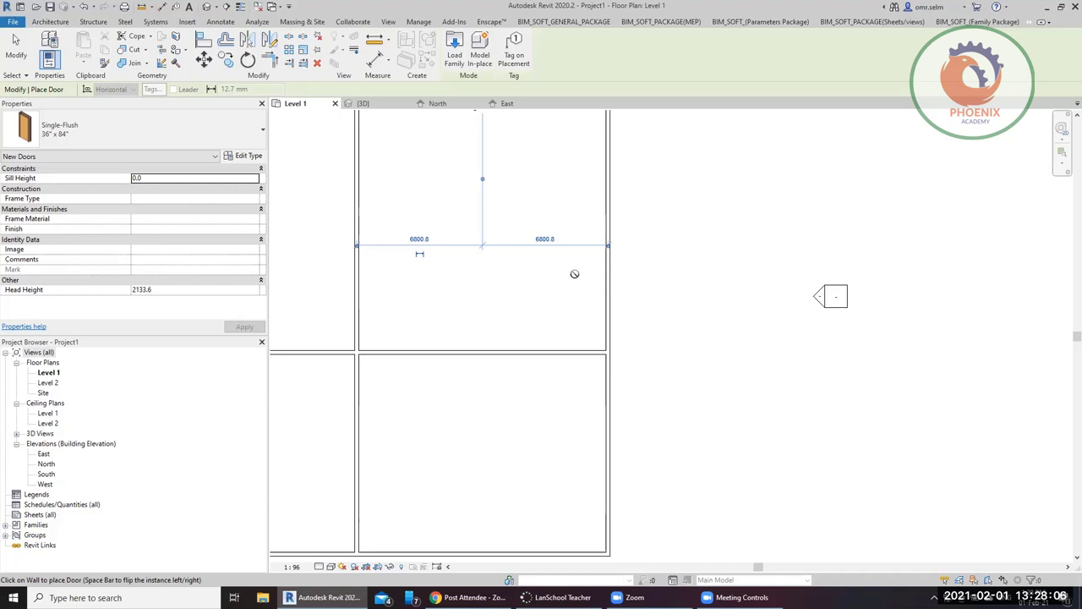
{"action": "left_click", "coordinate": [542, 239]}
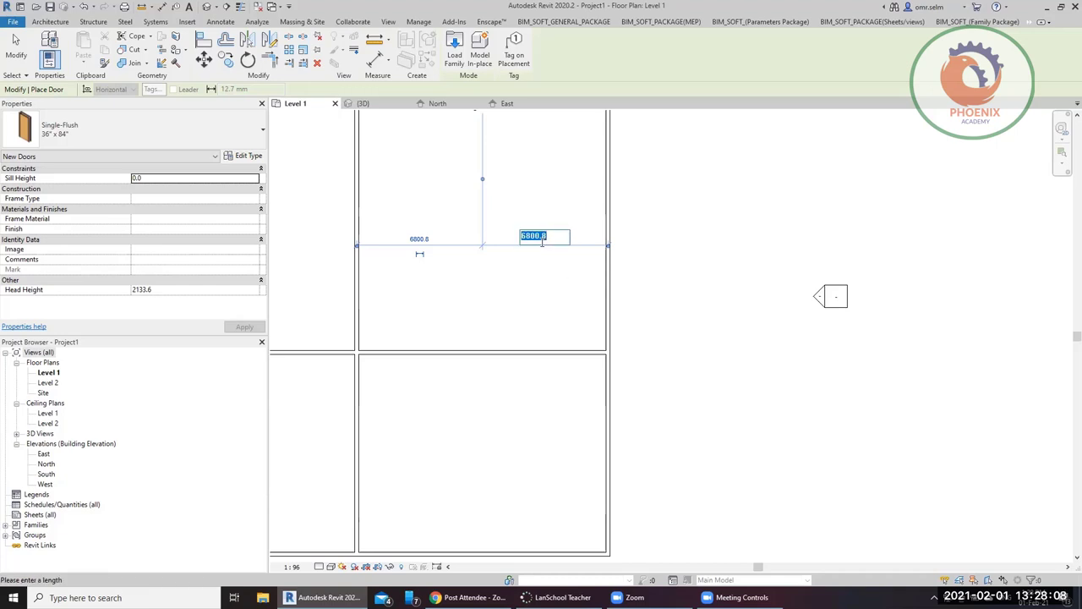
{"action": "type", "text": "2000"}
{"action": "scroll", "coordinate": [508, 235], "scroll_direction": "down", "scroll_amount": 2}
{"action": "key", "text": "Return"}
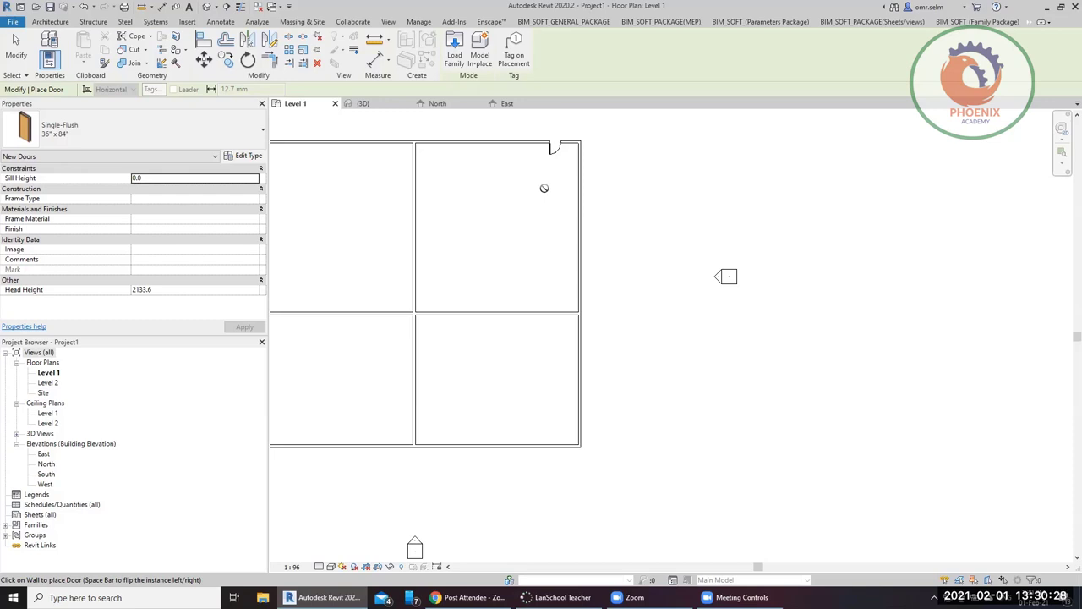
{"action": "key", "text": "Escape"}
{"action": "key", "text": "Escape"}
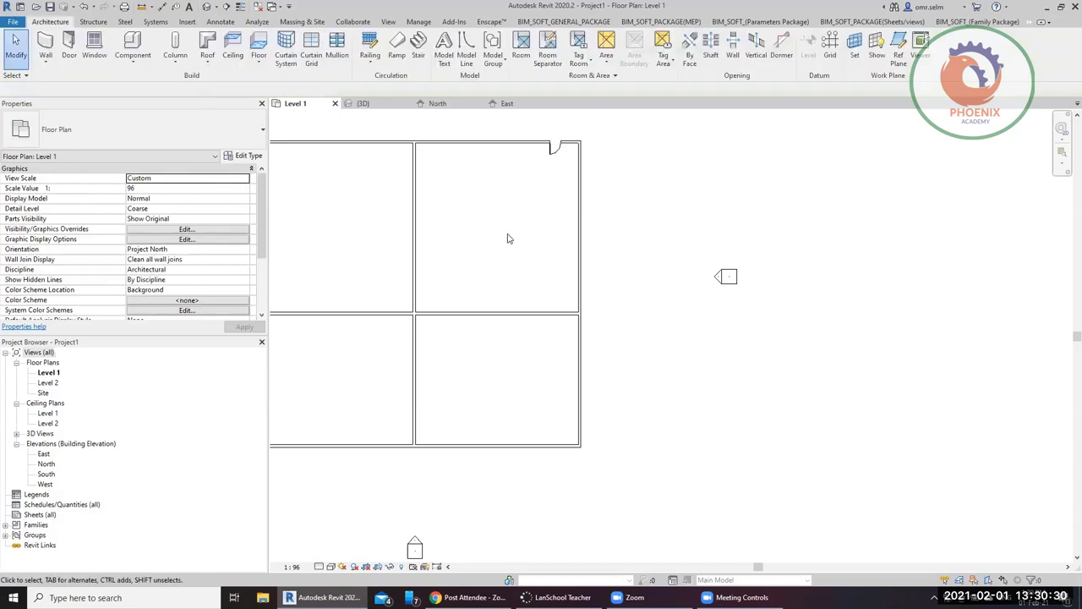
Place a second Single-Flush 36" x 84" door in the same north wall, 1200 mm from the room's west wall.
{"action": "left_click", "coordinate": [69, 47]}
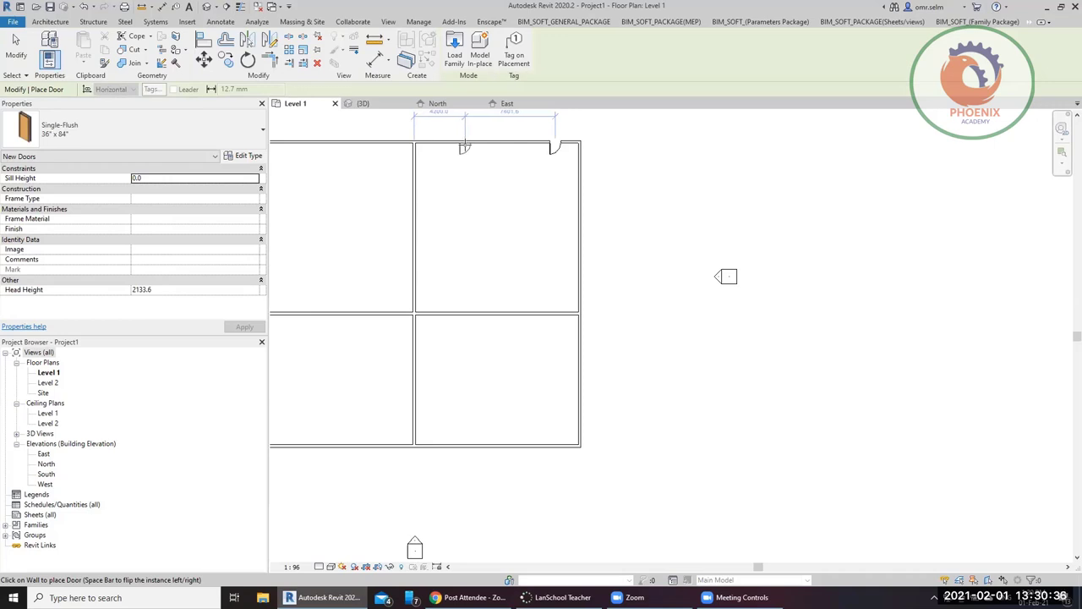
{"action": "scroll", "coordinate": [461, 148], "scroll_direction": "up", "scroll_amount": 5}
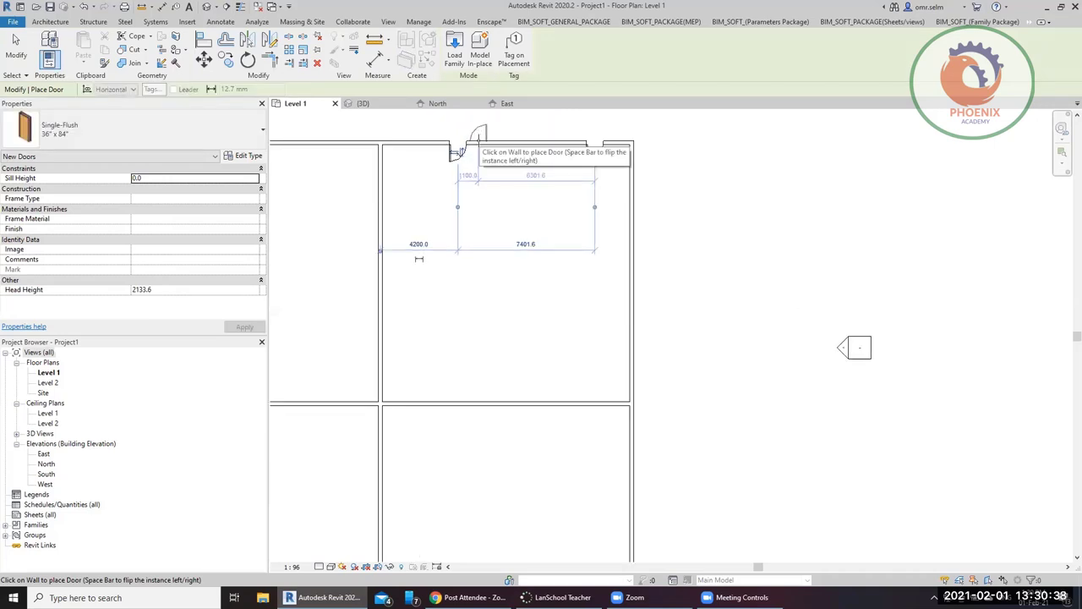
{"action": "left_click", "coordinate": [386, 305]}
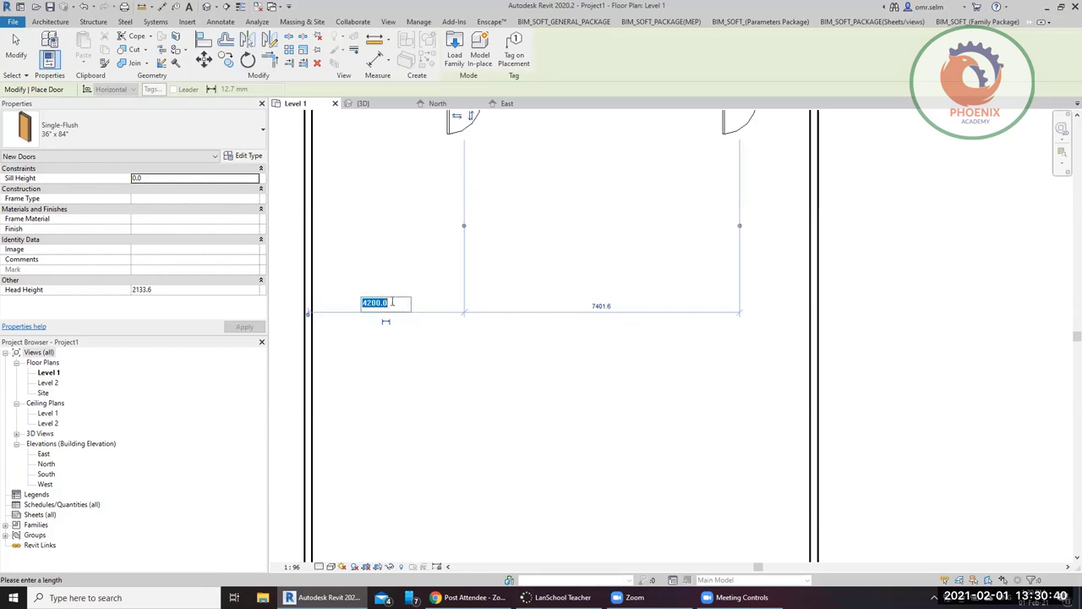
{"action": "type", "text": "1200."}
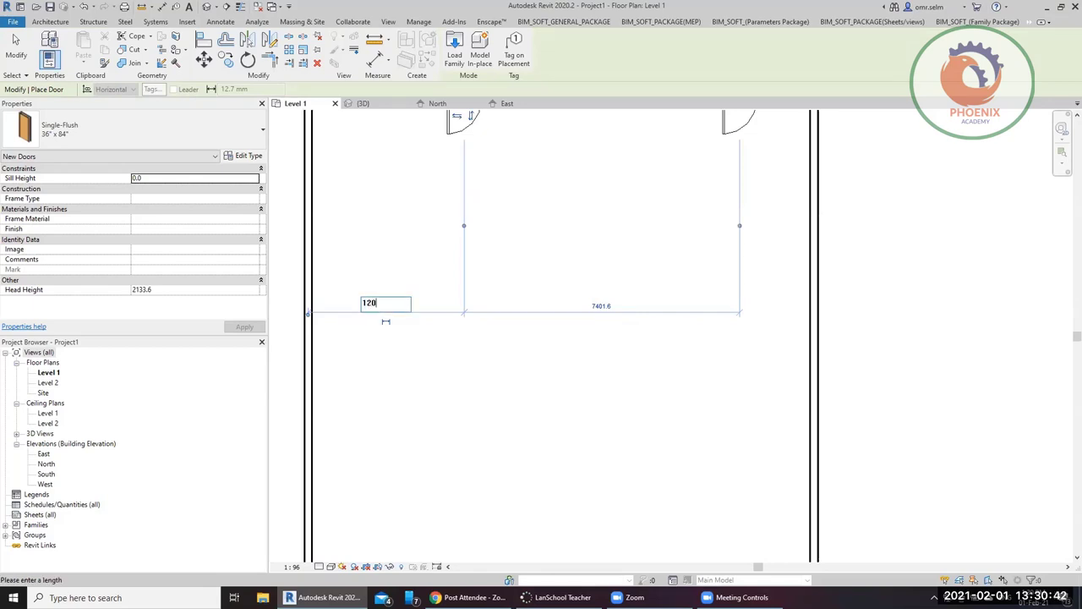
{"action": "key", "text": "Return"}
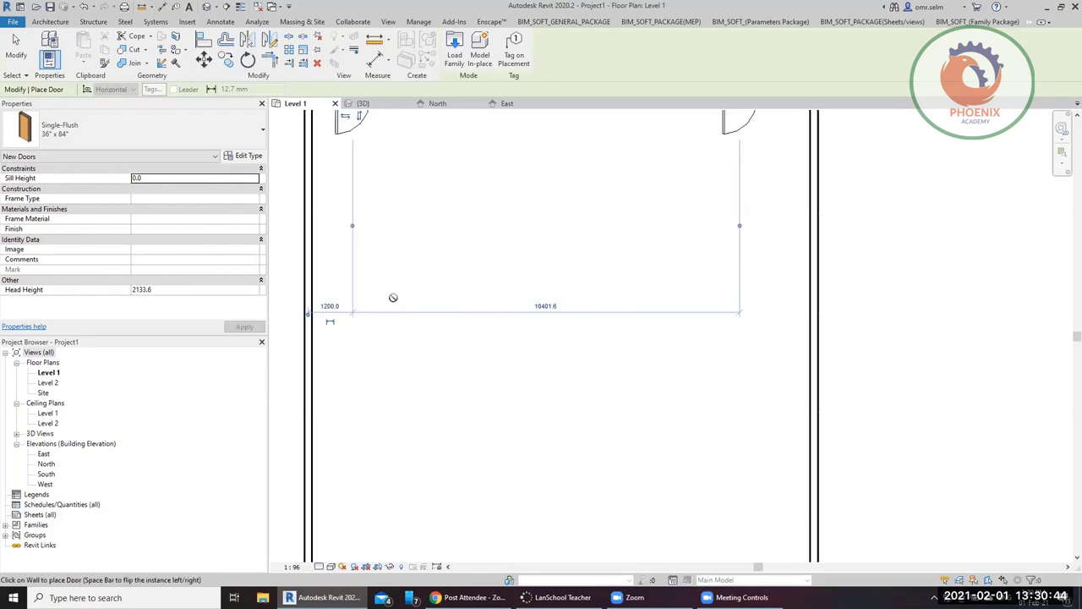
{"action": "right_click", "coordinate": [331, 320]}
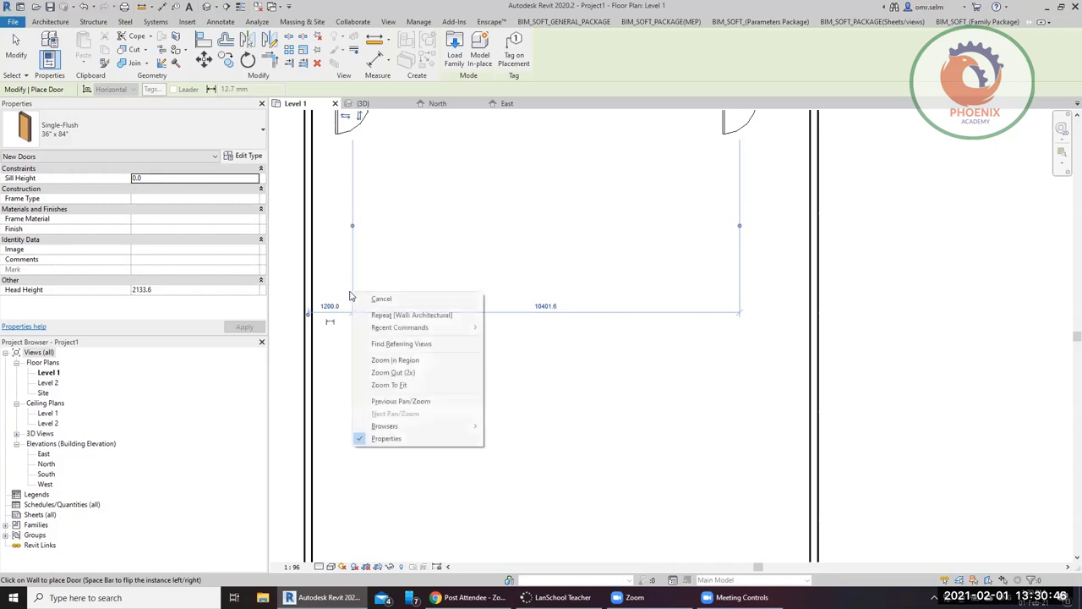
{"action": "key", "text": "Escape"}
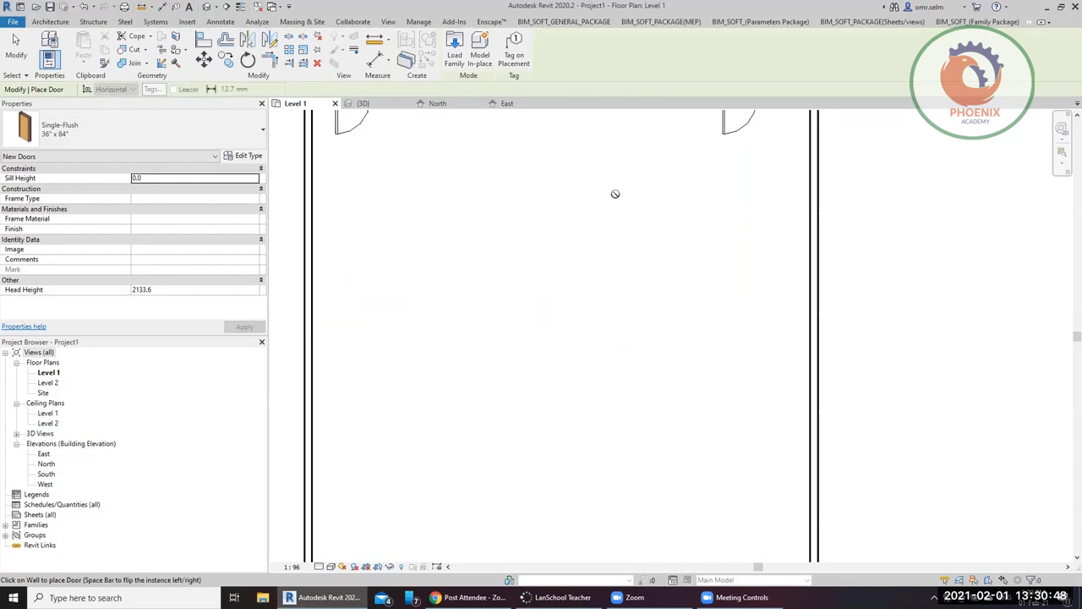
{"action": "right_click", "coordinate": [612, 193]}
{"action": "left_click", "coordinate": [644, 202]}
{"action": "right_click", "coordinate": [562, 217]}
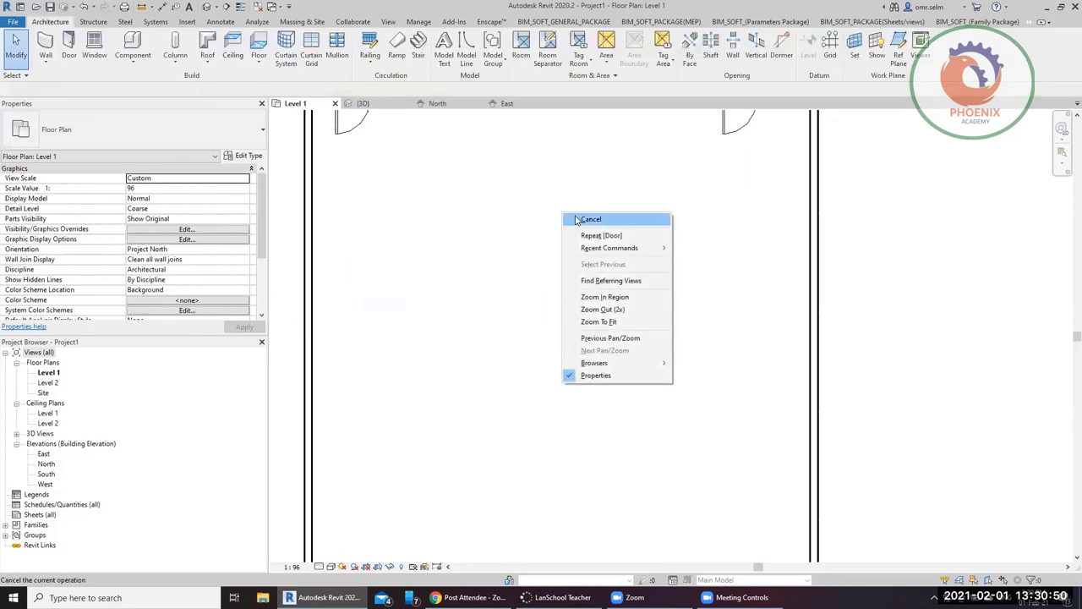
{"action": "left_click", "coordinate": [575, 219]}
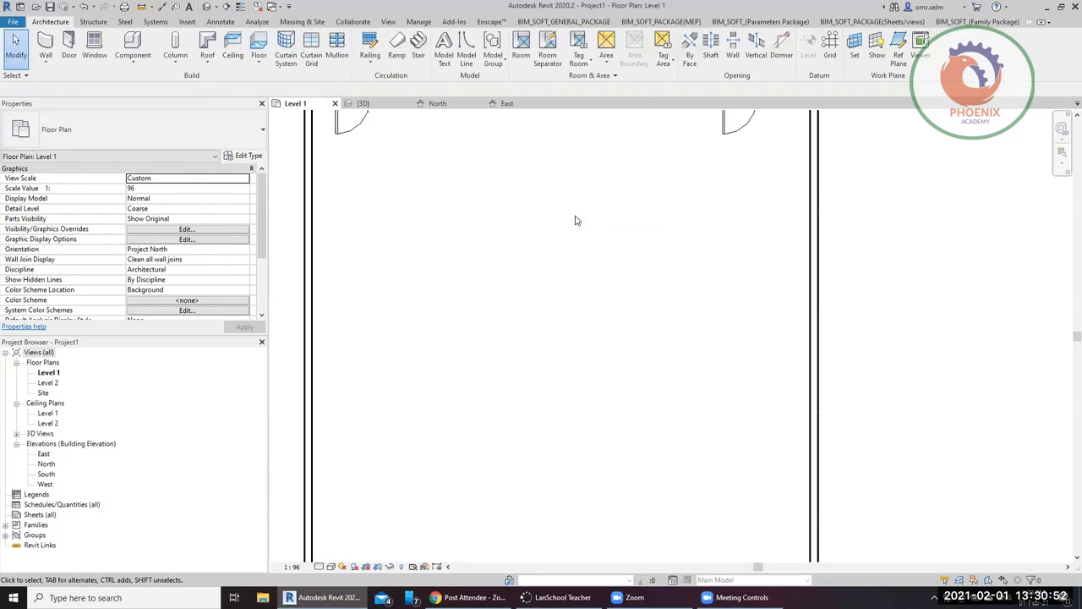
Flip the hand of the northeast room's western door, and flip it back.
{"action": "scroll", "coordinate": [575, 220], "scroll_direction": "down", "scroll_amount": 3}
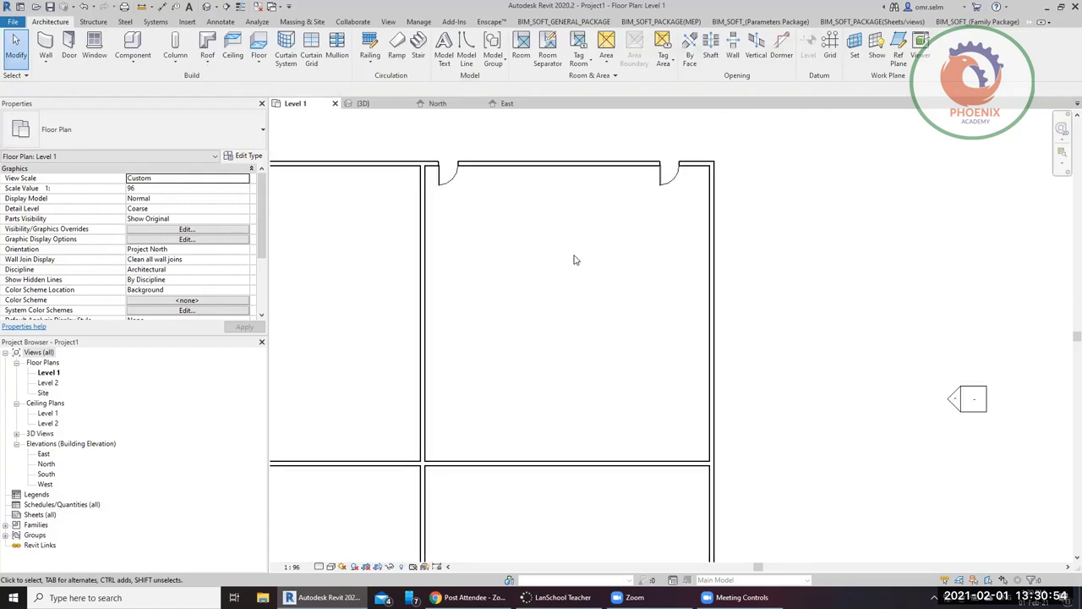
{"action": "left_click", "coordinate": [461, 180]}
{"action": "scroll", "coordinate": [443, 177], "scroll_direction": "up", "scroll_amount": 2}
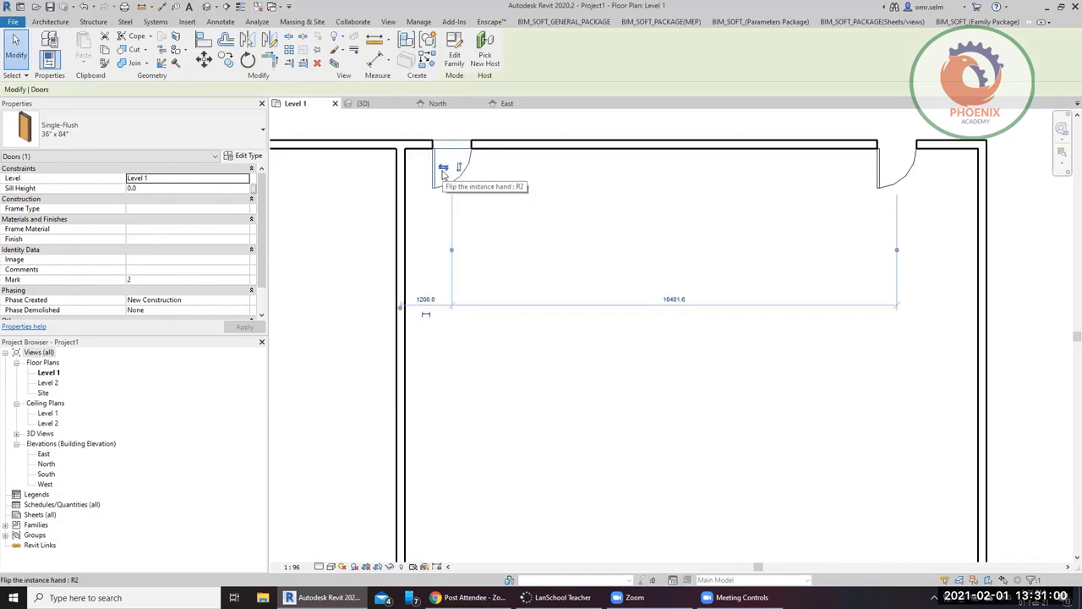
{"action": "left_click", "coordinate": [443, 169]}
{"action": "left_click", "coordinate": [442, 169]}
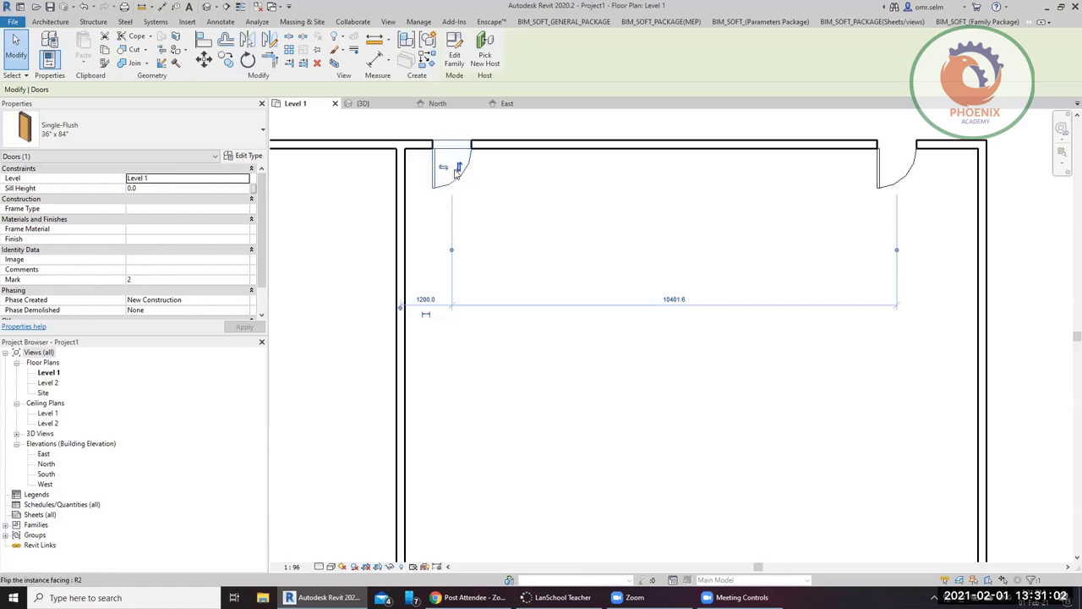
Flip the facing of the northeast room's western door to the outside, and flip it back inward.
{"action": "left_click", "coordinate": [459, 168]}
{"action": "left_click", "coordinate": [443, 123]}
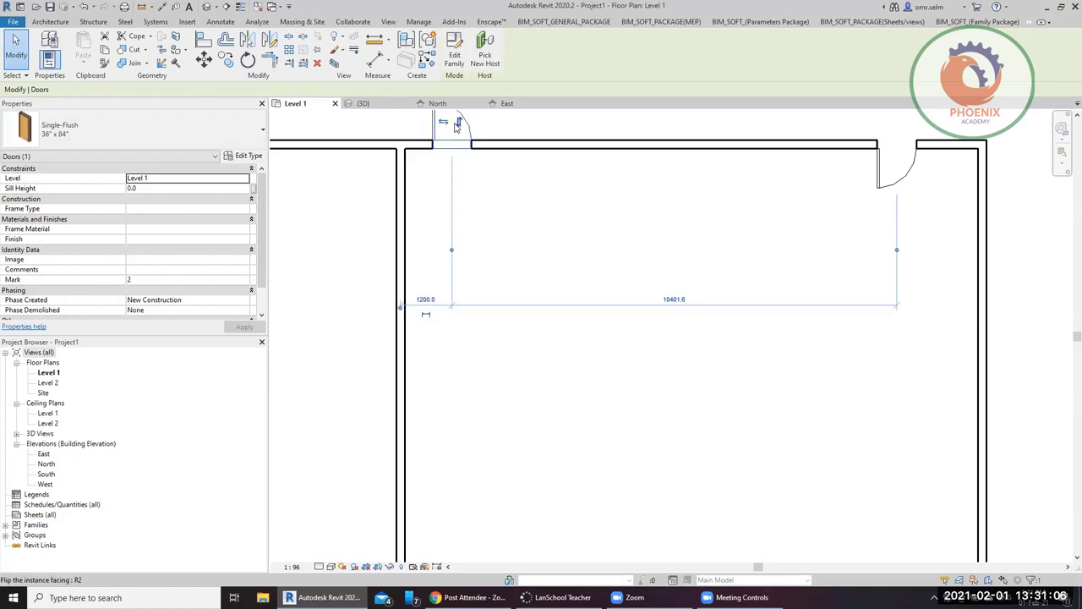
{"action": "left_click", "coordinate": [444, 124]}
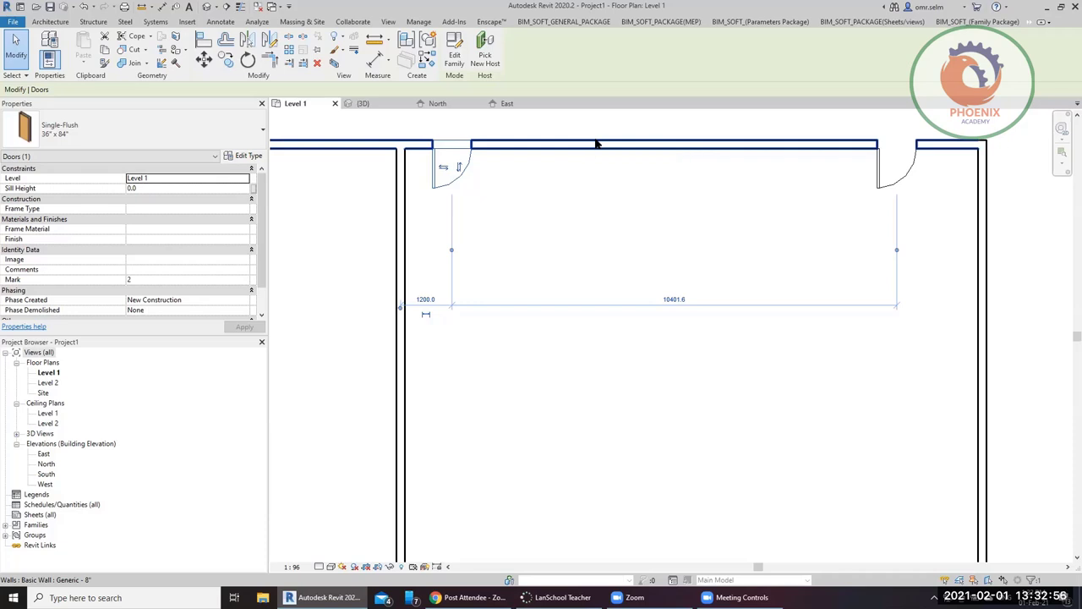
Review the Single-Flush sizes available for the northeast room's western door, keeping its 36" x 84" type.
{"action": "left_click", "coordinate": [198, 127]}
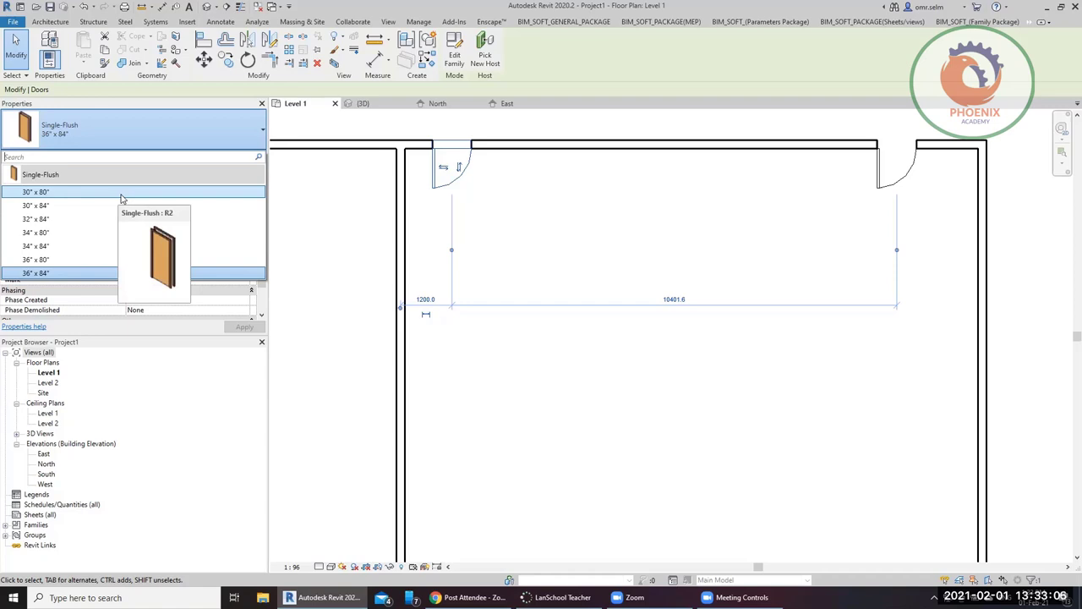
{"action": "left_click", "coordinate": [296, 165]}
{"action": "left_click", "coordinate": [297, 164]}
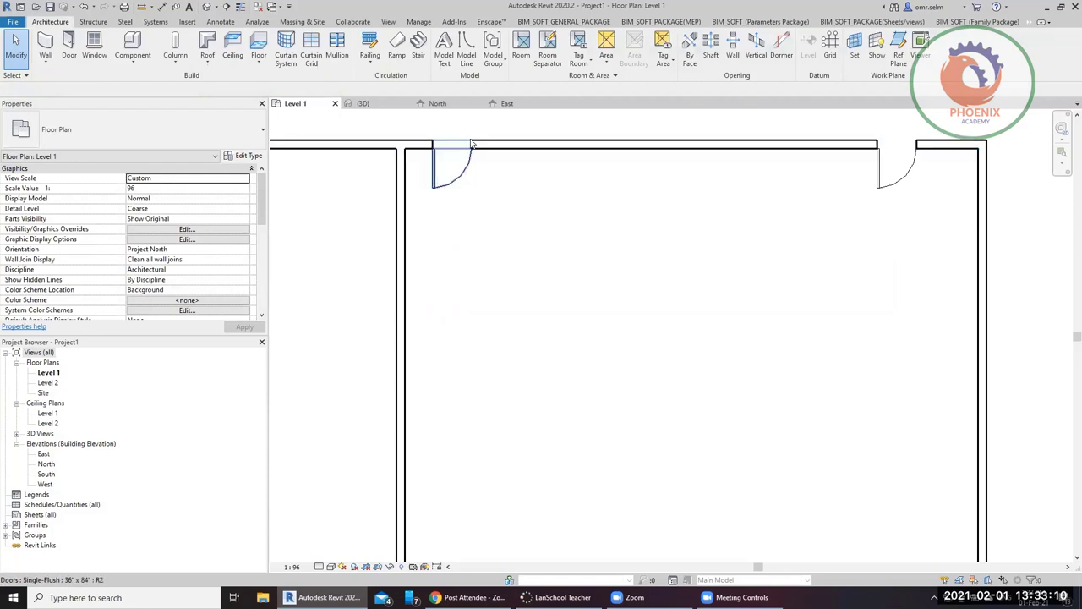
{"action": "left_click", "coordinate": [456, 162]}
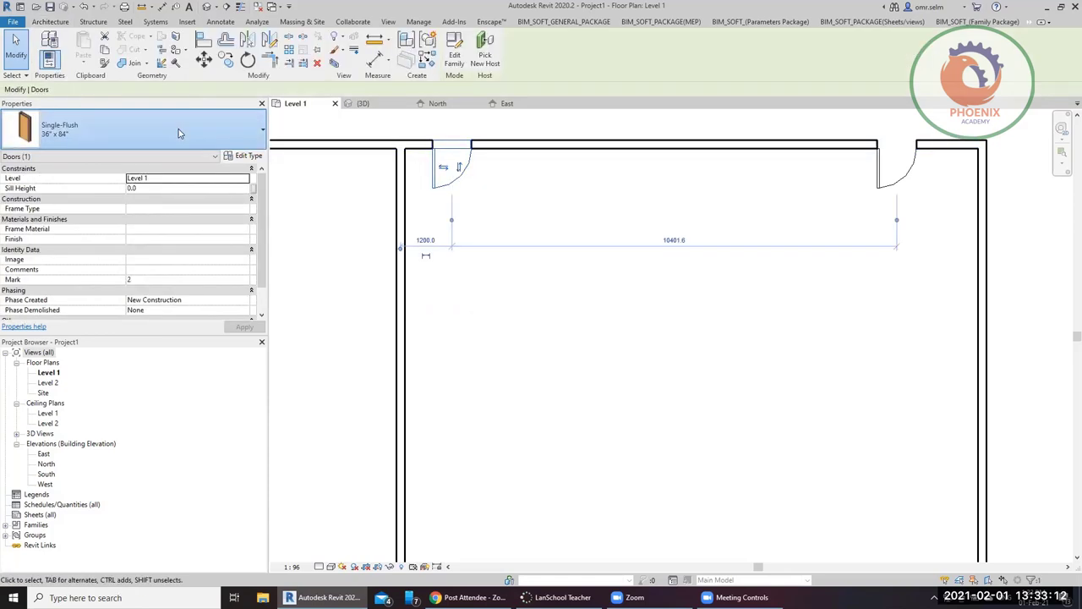
{"action": "left_click", "coordinate": [180, 135]}
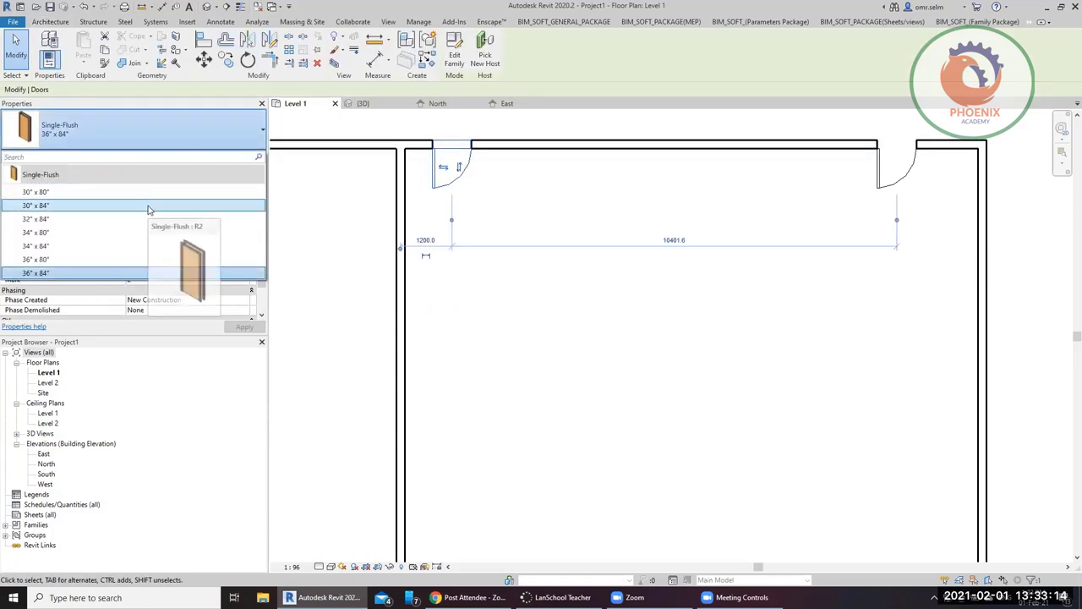
{"action": "left_click", "coordinate": [148, 213]}
{"action": "left_click", "coordinate": [177, 135]}
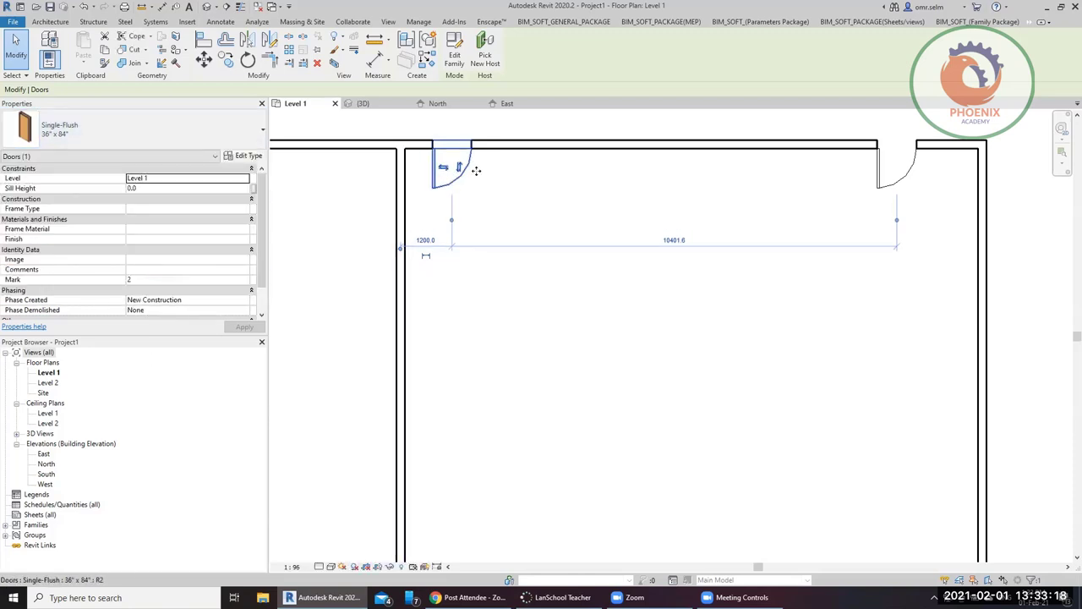
Duplicate the western door's 36" x 84" type under the name 1000 x 2200.
{"action": "left_click", "coordinate": [249, 156]}
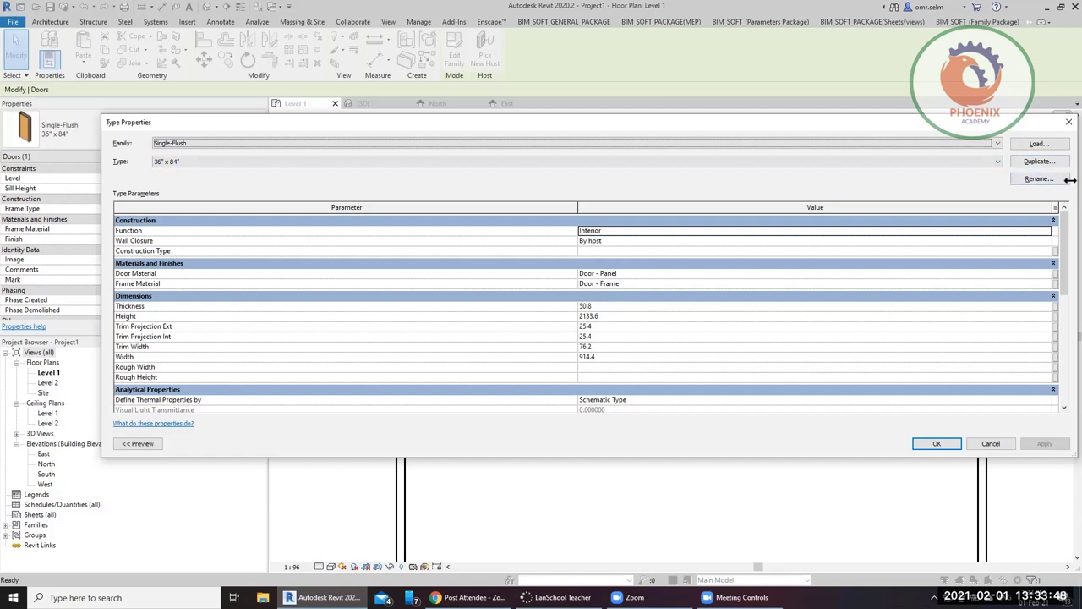
{"action": "left_click_drag", "start_coordinate": [1070, 179], "coordinate": [391, 179]}
{"action": "left_click", "coordinate": [372, 162]}
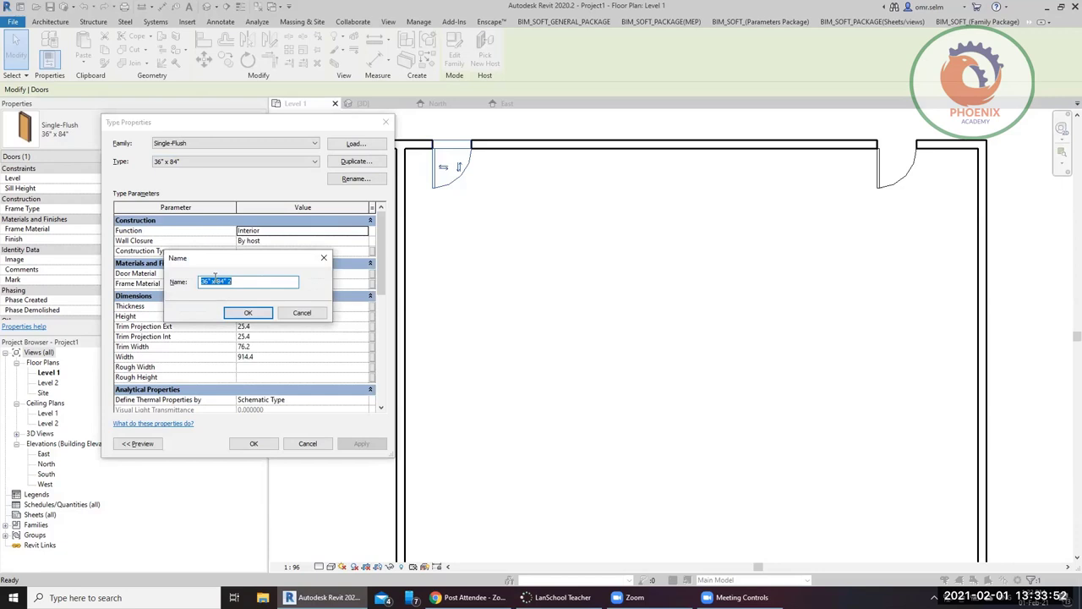
{"action": "left_click_drag", "start_coordinate": [213, 280], "coordinate": [199, 281]}
{"action": "type", "text": "1000"}
{"action": "left_click_drag", "start_coordinate": [222, 280], "coordinate": [250, 278]}
{"action": "type", "text": "220"}
{"action": "type", "text": "00"}
{"action": "left_click", "coordinate": [252, 312]}
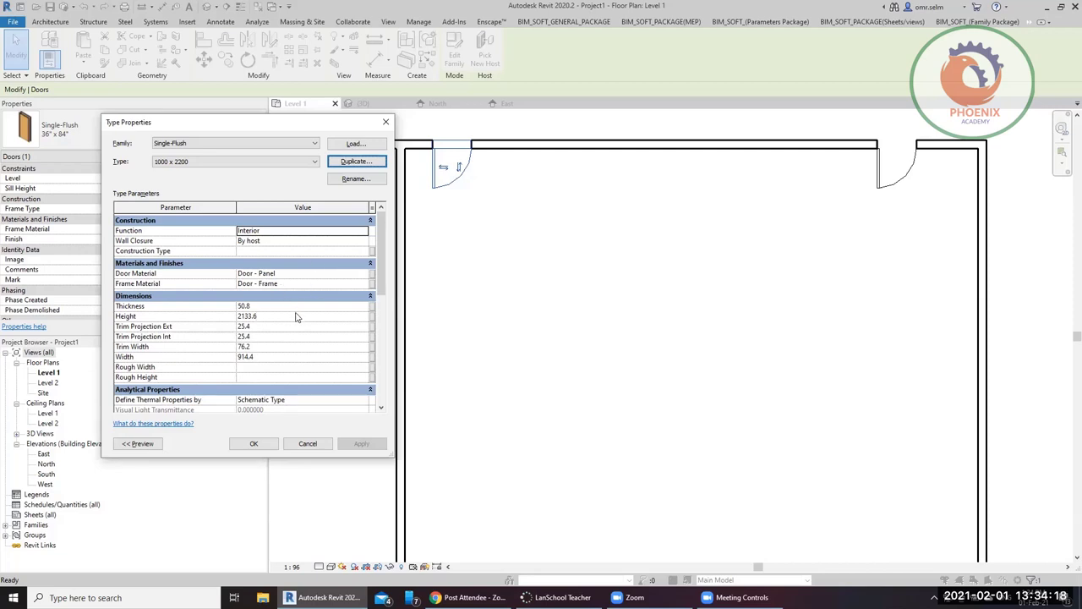
Set the 1000 x 2200 door type's height to 2200 and width to 1000, apply it and deselect the door.
{"action": "left_click", "coordinate": [296, 316]}
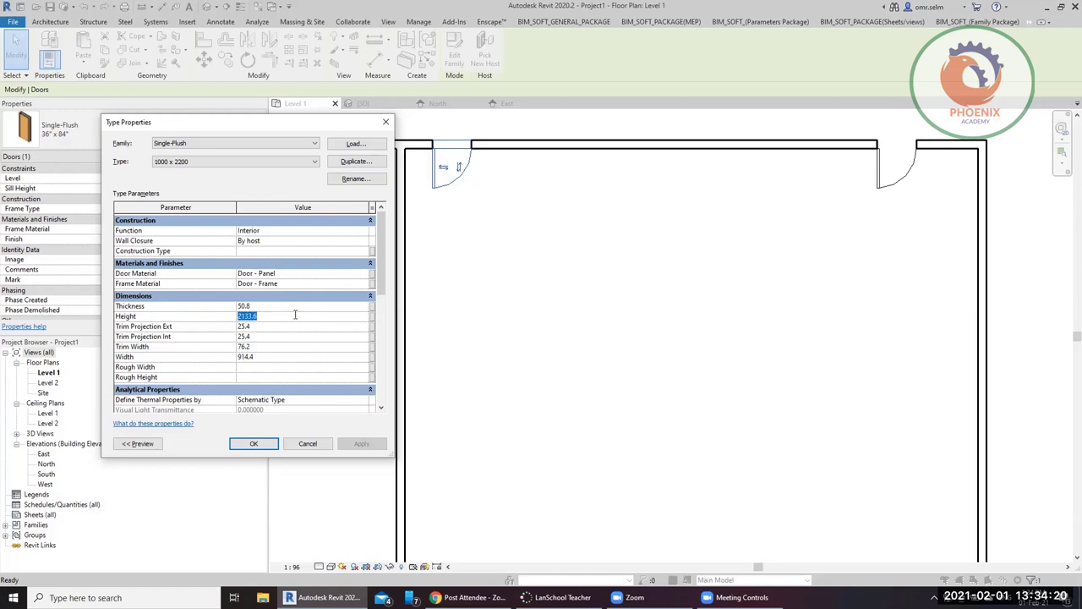
{"action": "type", "text": "2200"}
{"action": "left_click", "coordinate": [274, 356]}
{"action": "type", "text": "1000"}
{"action": "left_click", "coordinate": [254, 443]}
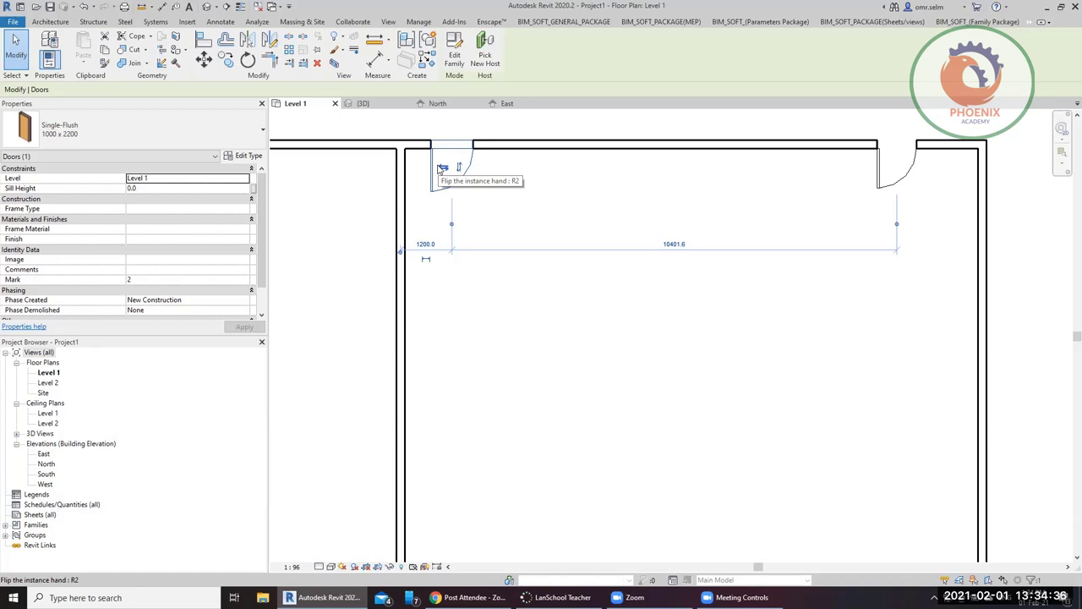
{"action": "left_click", "coordinate": [442, 169]}
{"action": "left_click", "coordinate": [582, 198]}
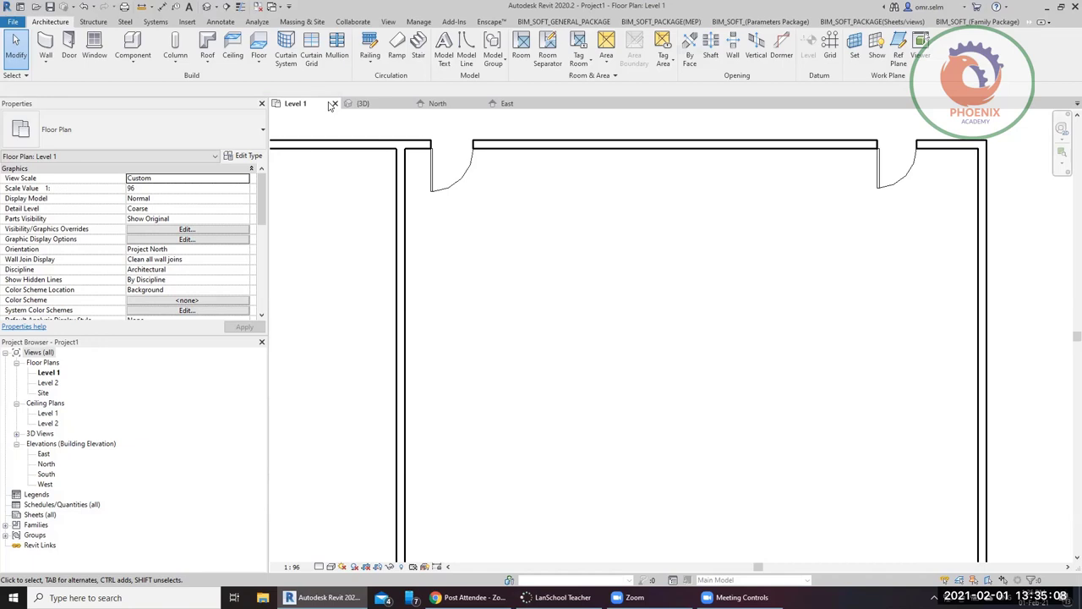
Look up the Modify Copy command's assigned keyboard shortcuts in the user interface options by searching for "copy".
{"action": "left_click", "coordinate": [13, 22]}
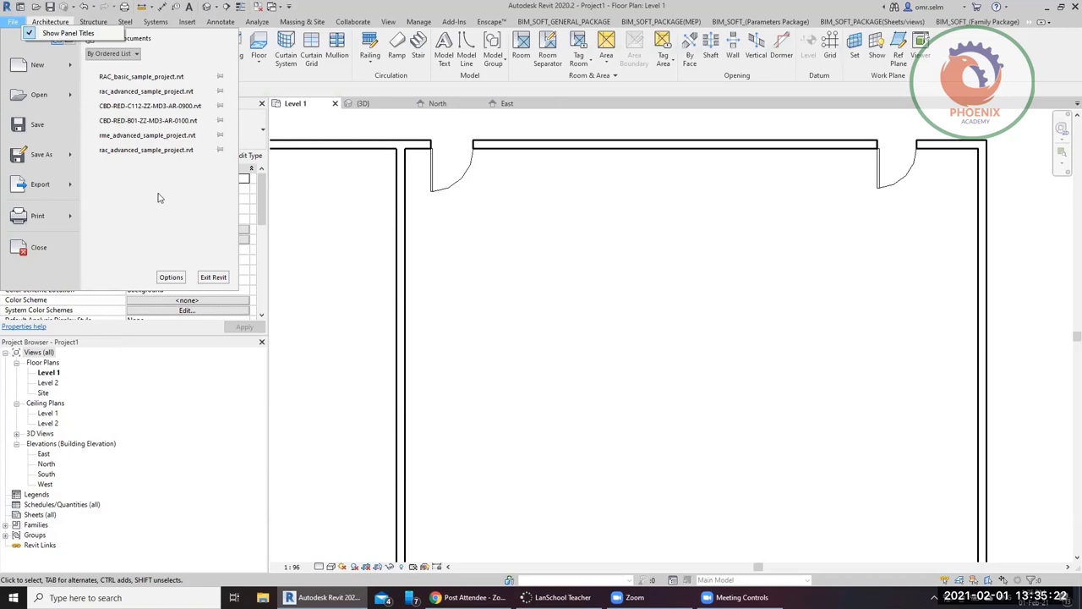
{"action": "left_click", "coordinate": [171, 278]}
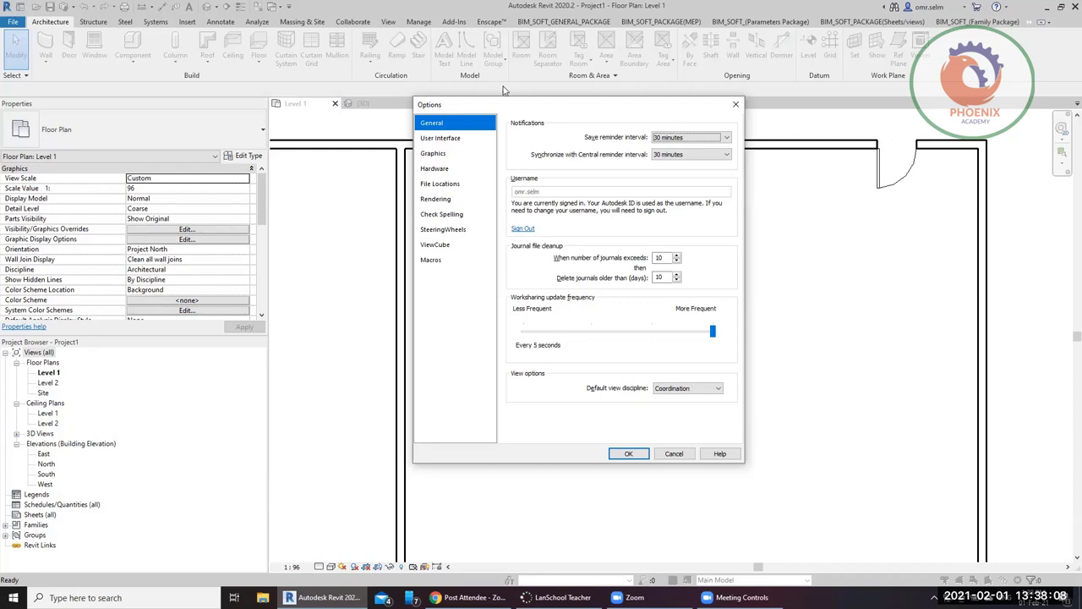
{"action": "left_click", "coordinate": [457, 138]}
{"action": "left_click", "coordinate": [647, 247]}
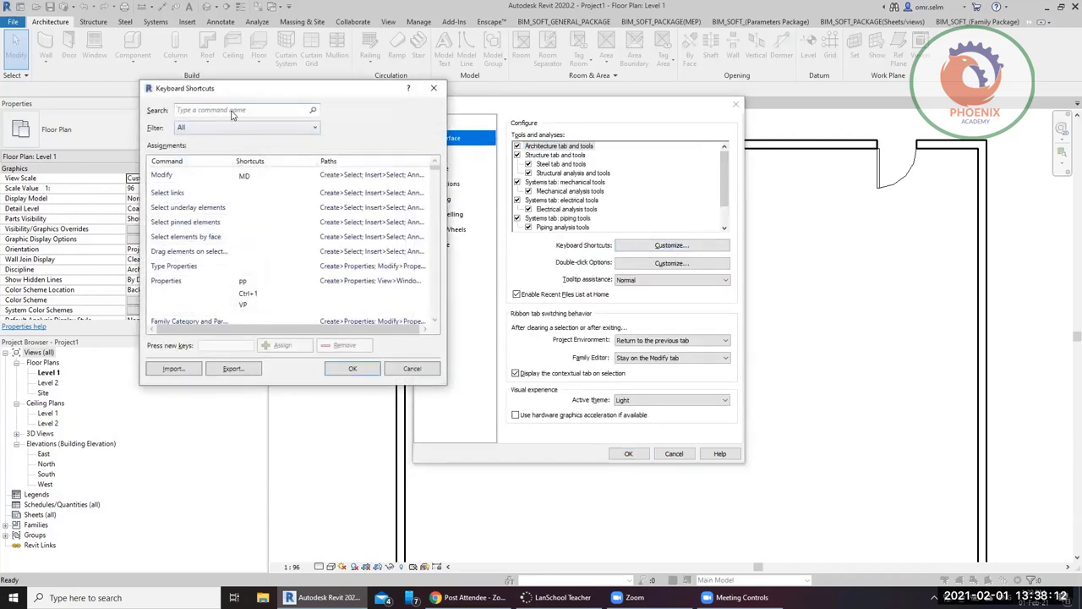
{"action": "left_click", "coordinate": [230, 112]}
{"action": "type", "text": "copy"}
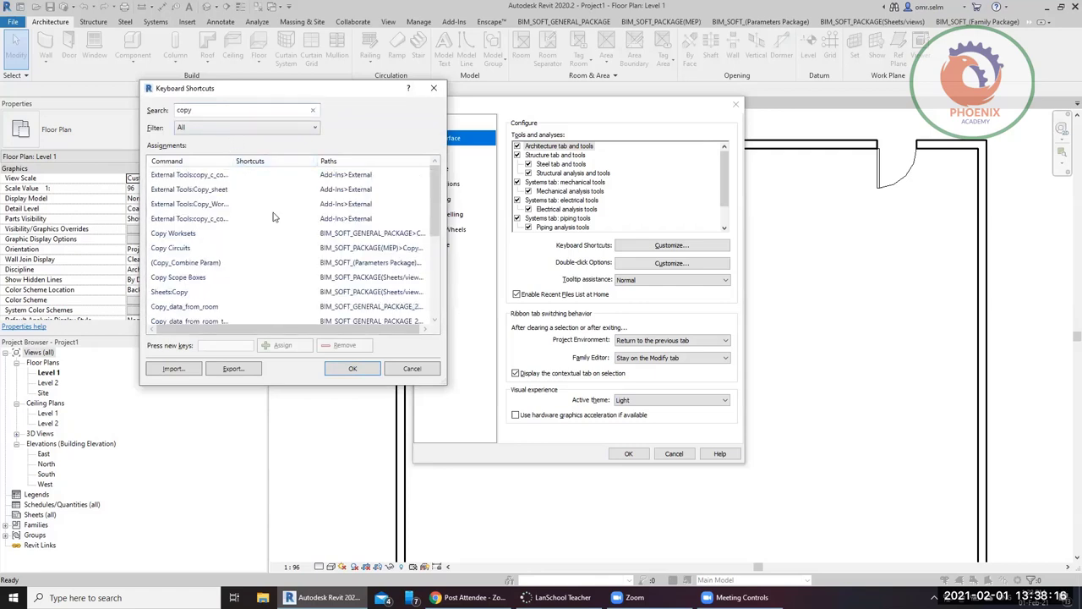
{"action": "left_click", "coordinate": [430, 204]}
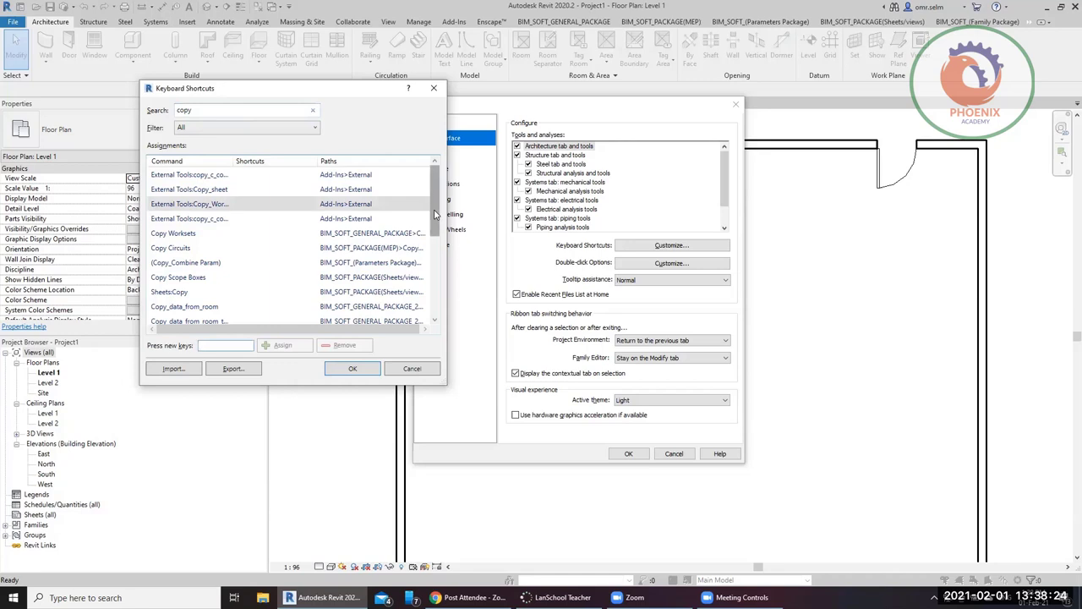
{"action": "left_click_drag", "start_coordinate": [431, 203], "coordinate": [425, 285]}
{"action": "left_click", "coordinate": [253, 237]}
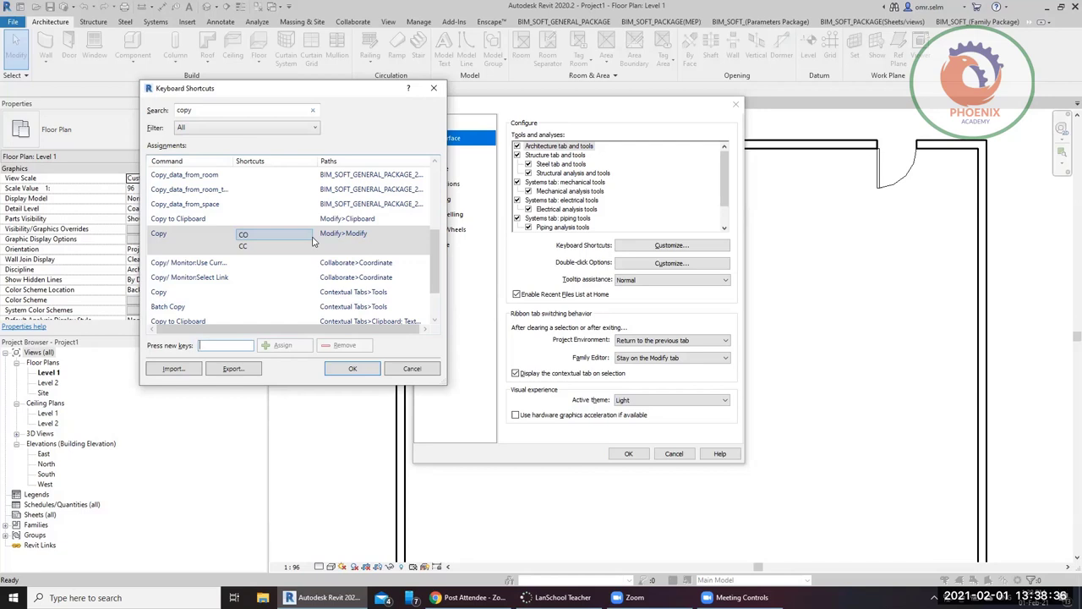
Try to assign CP as an additional keyboard shortcut for the Copy command, and close the options without saving.
{"action": "left_click", "coordinate": [235, 346]}
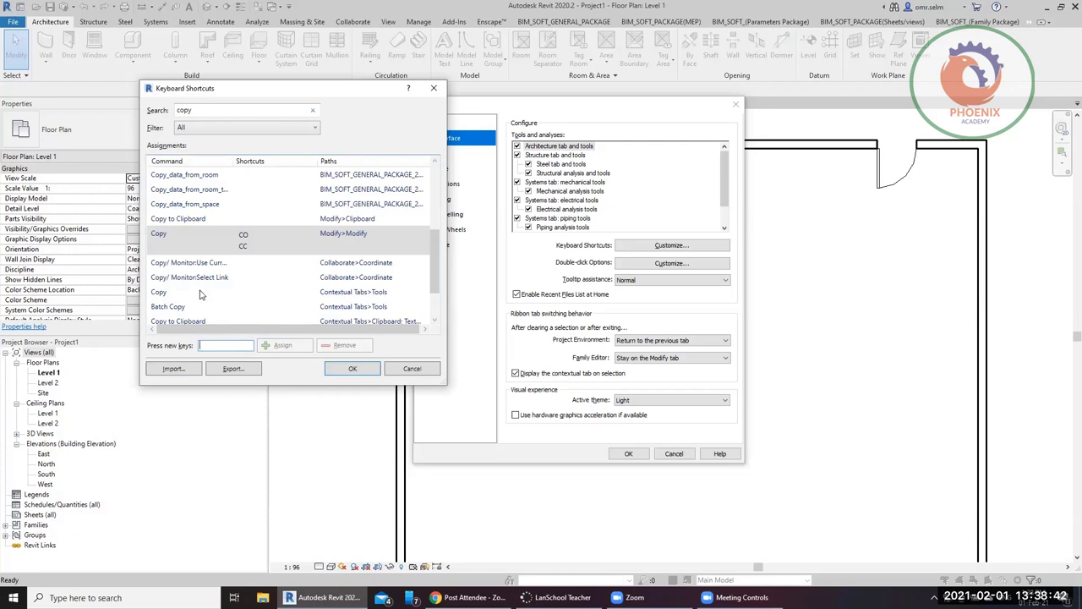
{"action": "type", "text": "CP"}
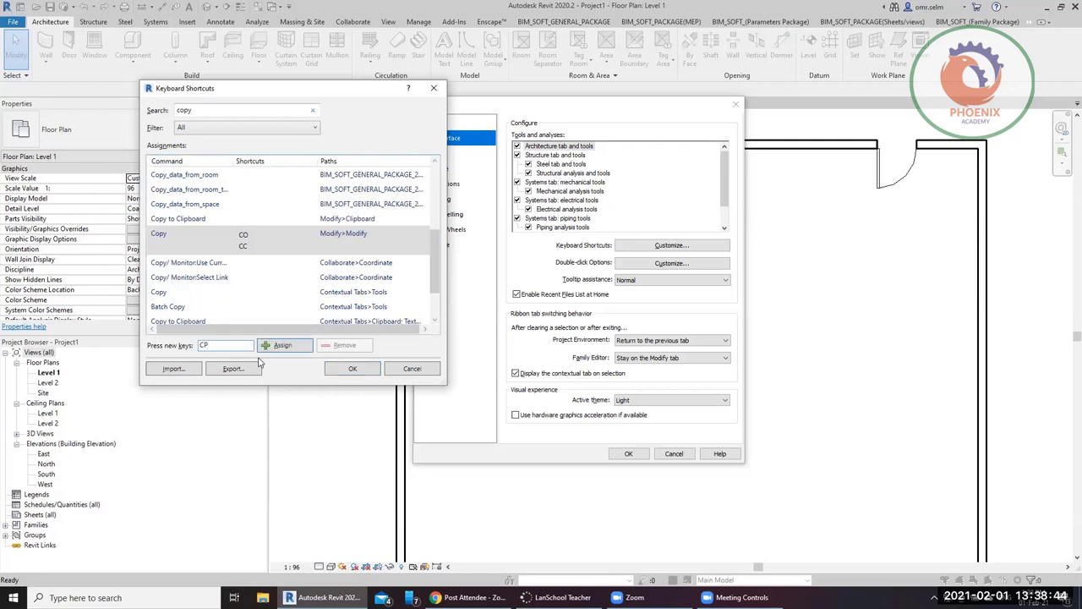
{"action": "left_click", "coordinate": [283, 346]}
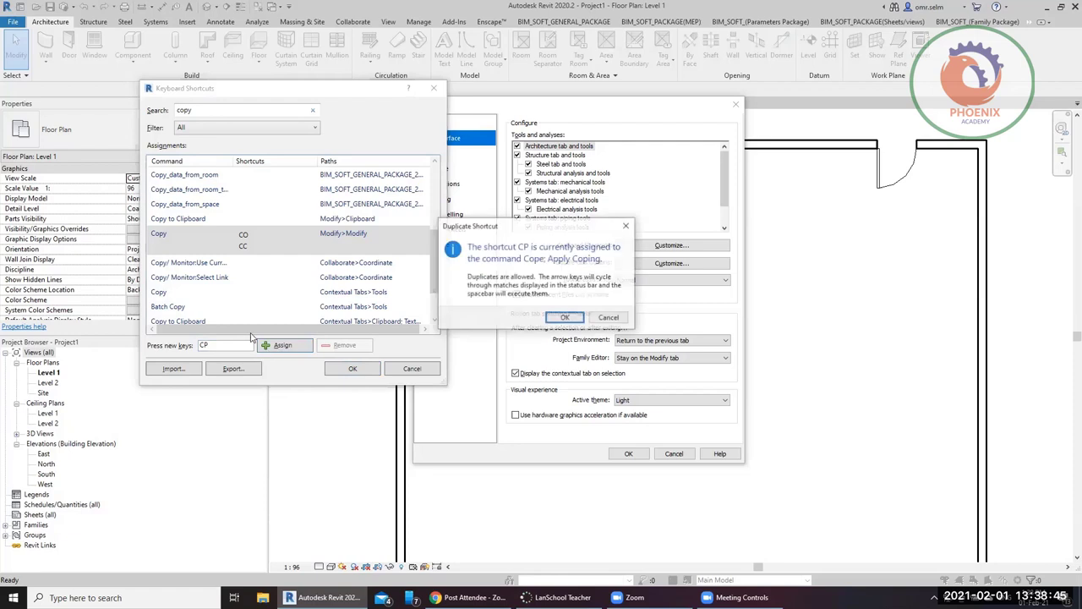
{"action": "left_click", "coordinate": [609, 320]}
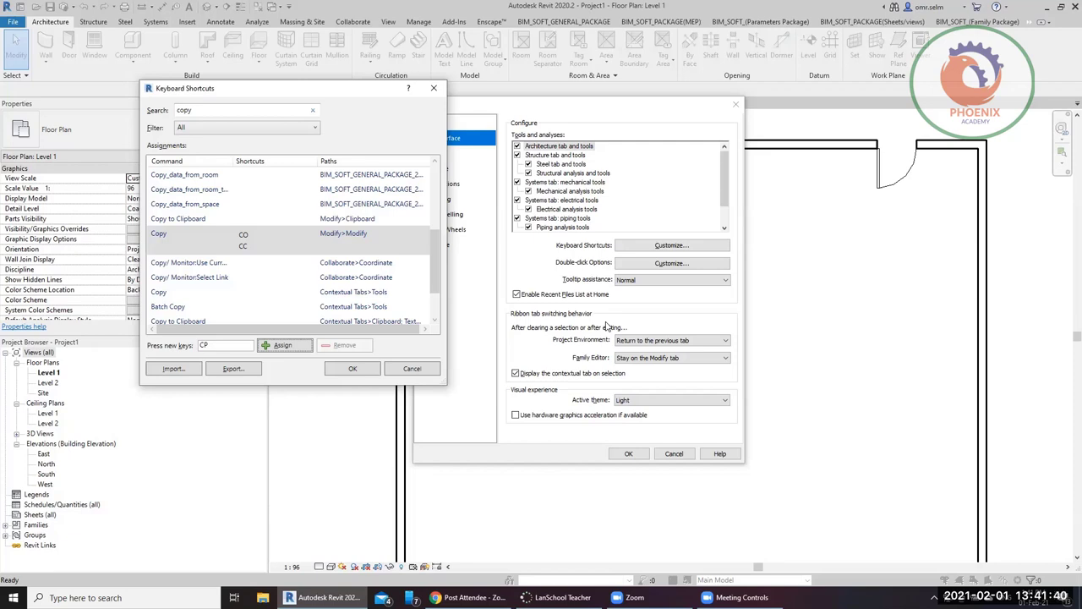
{"action": "key", "text": "Escape"}
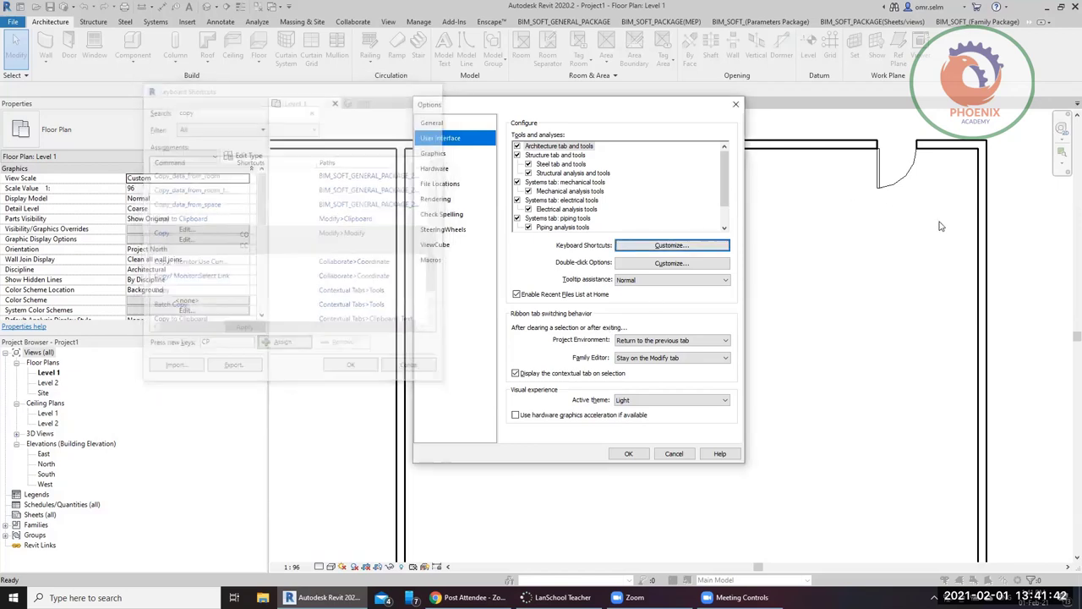
{"action": "key", "text": "Escape"}
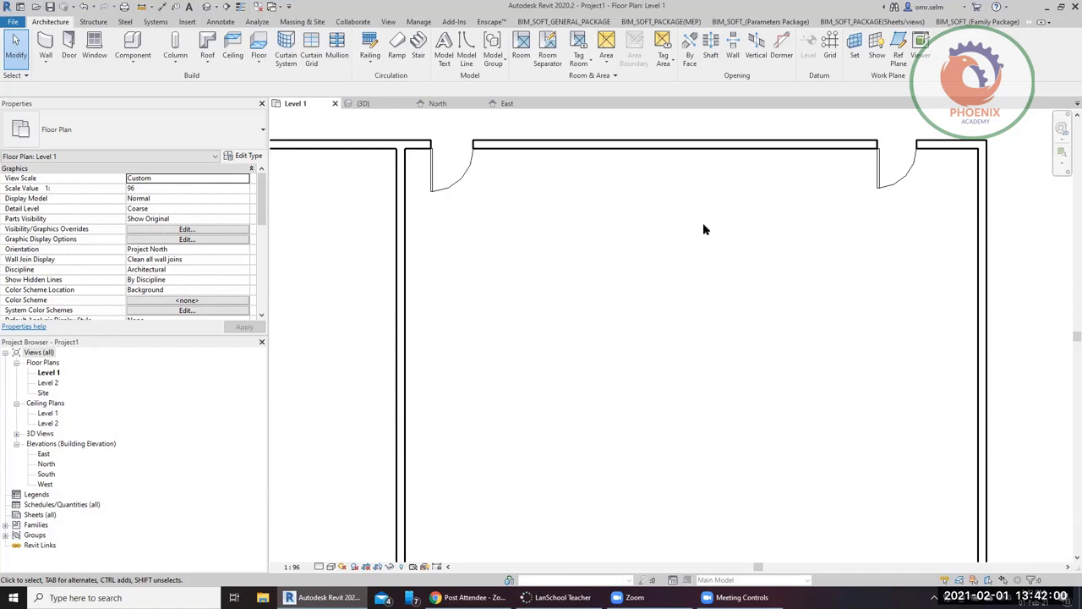
Examine the Structure, Steel, Systems, Insert, Annotate, Analyze, and Massing & Site toolsets.
{"action": "left_click", "coordinate": [93, 21]}
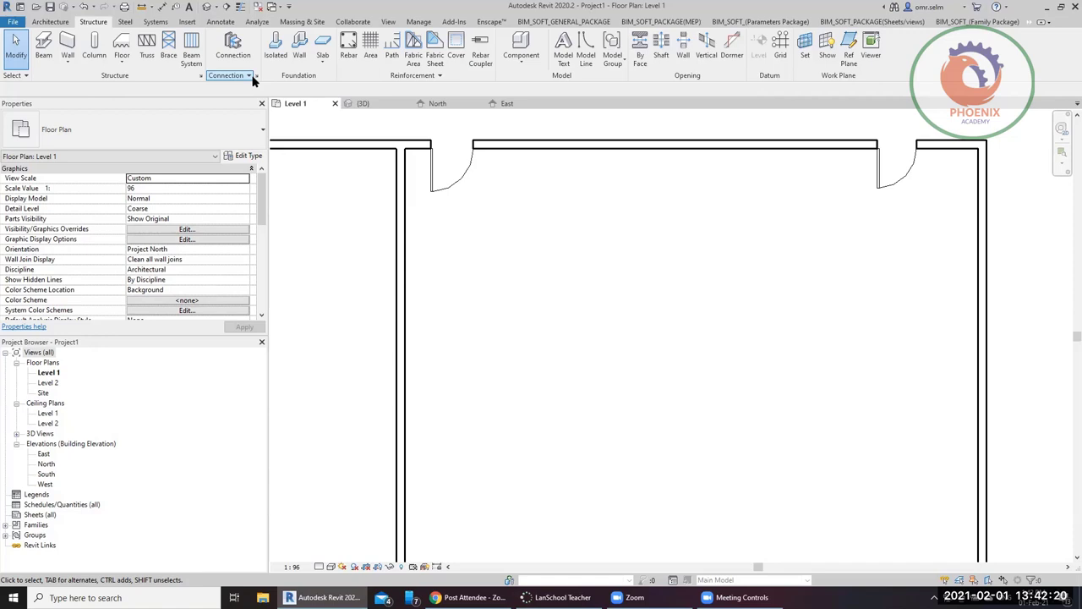
{"action": "left_click", "coordinate": [130, 23]}
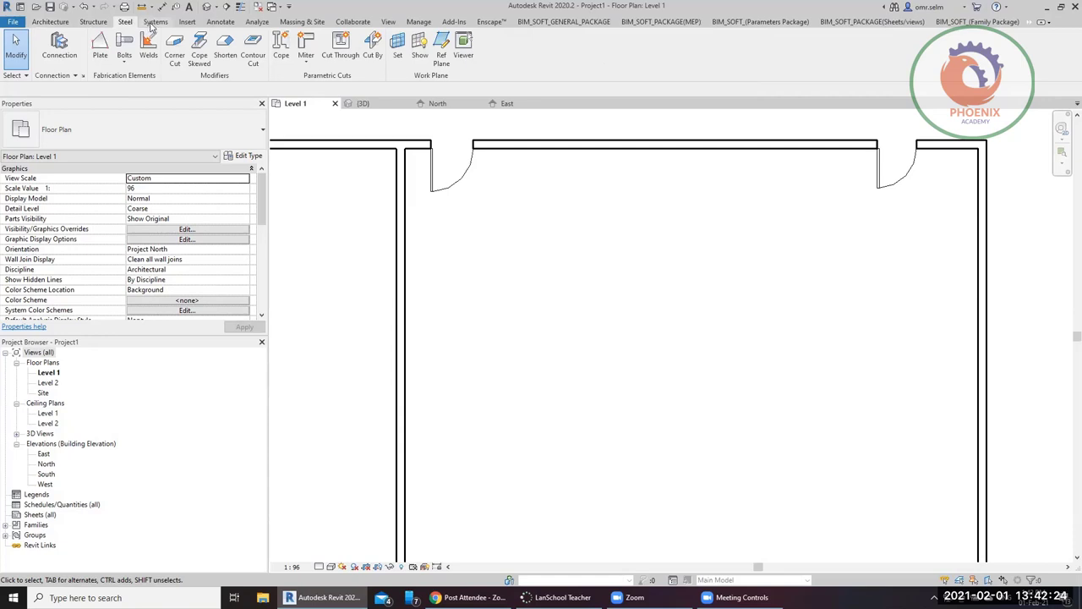
{"action": "left_click", "coordinate": [154, 23]}
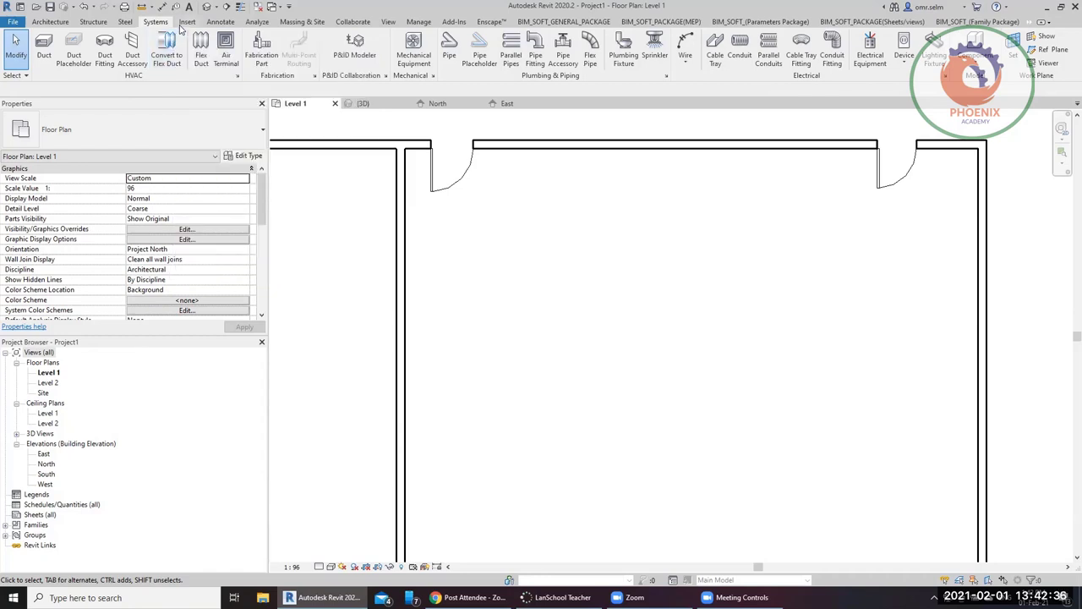
{"action": "left_click", "coordinate": [183, 24]}
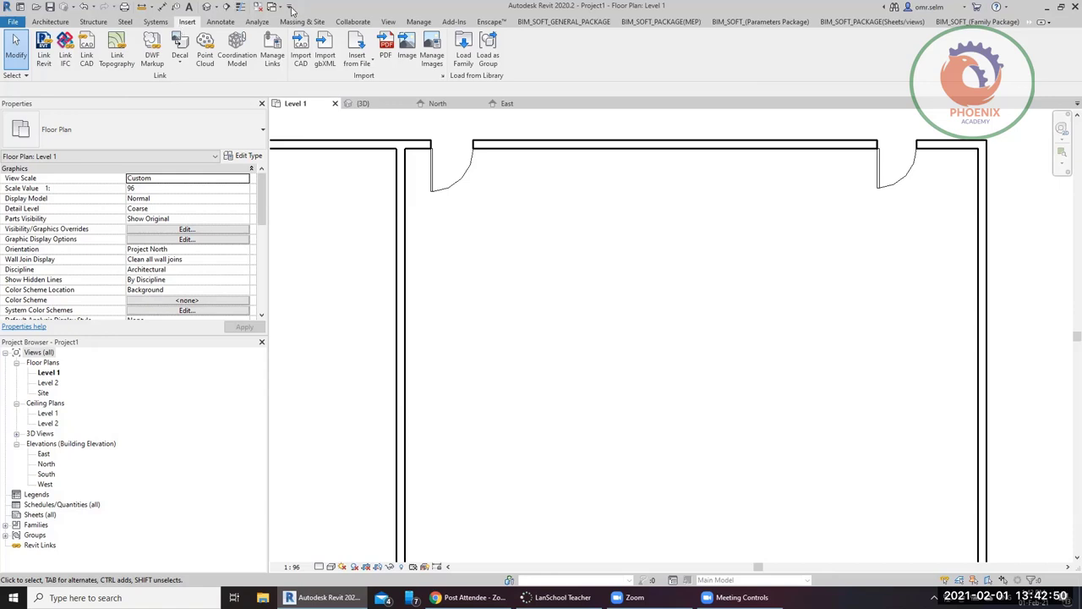
{"action": "left_click", "coordinate": [233, 25]}
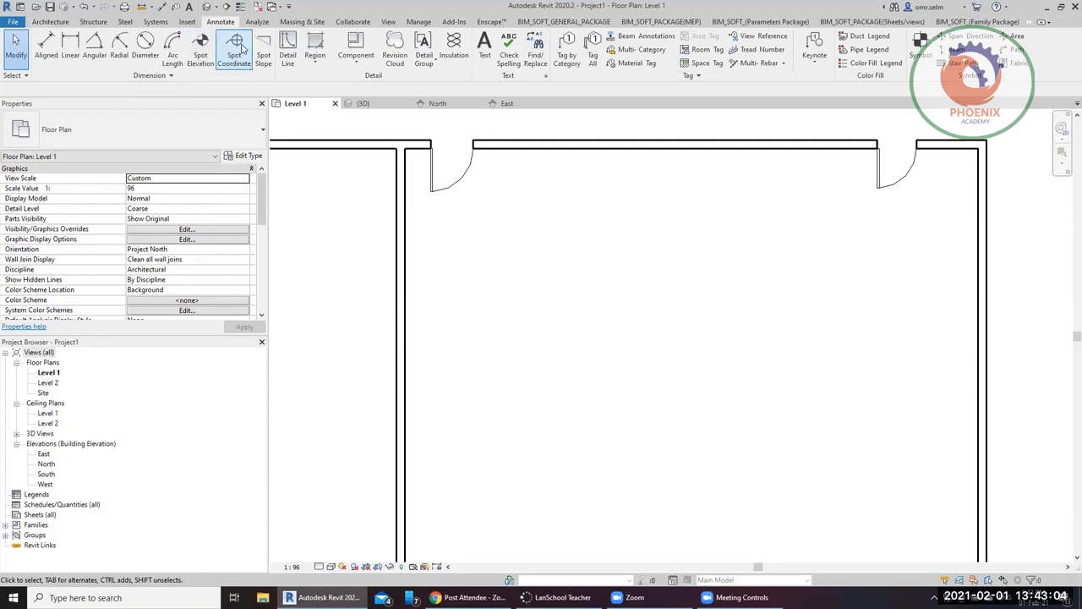
{"action": "left_click", "coordinate": [263, 23]}
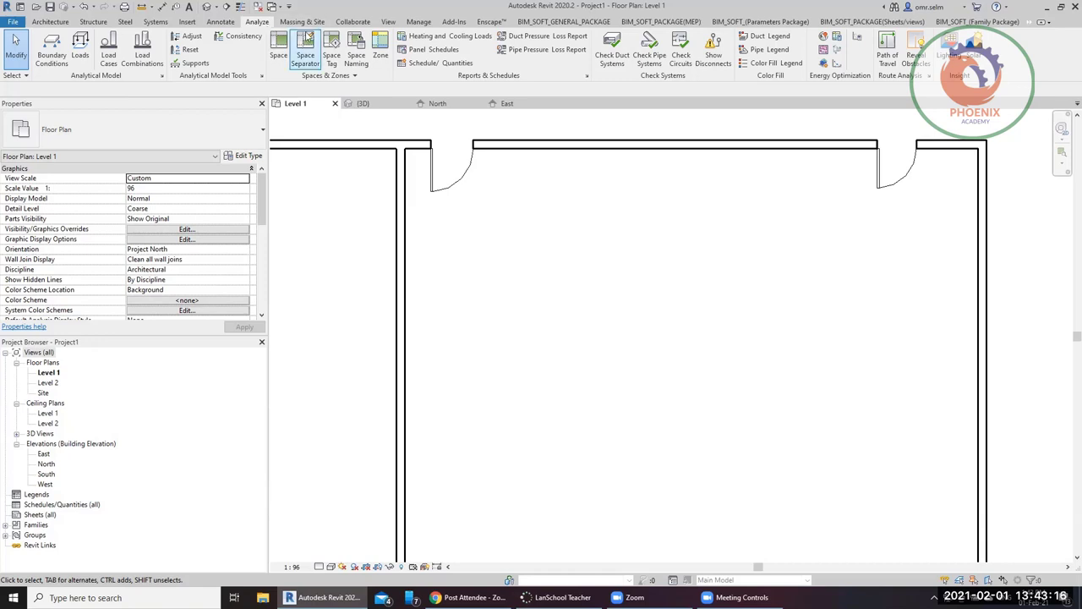
{"action": "left_click", "coordinate": [310, 23]}
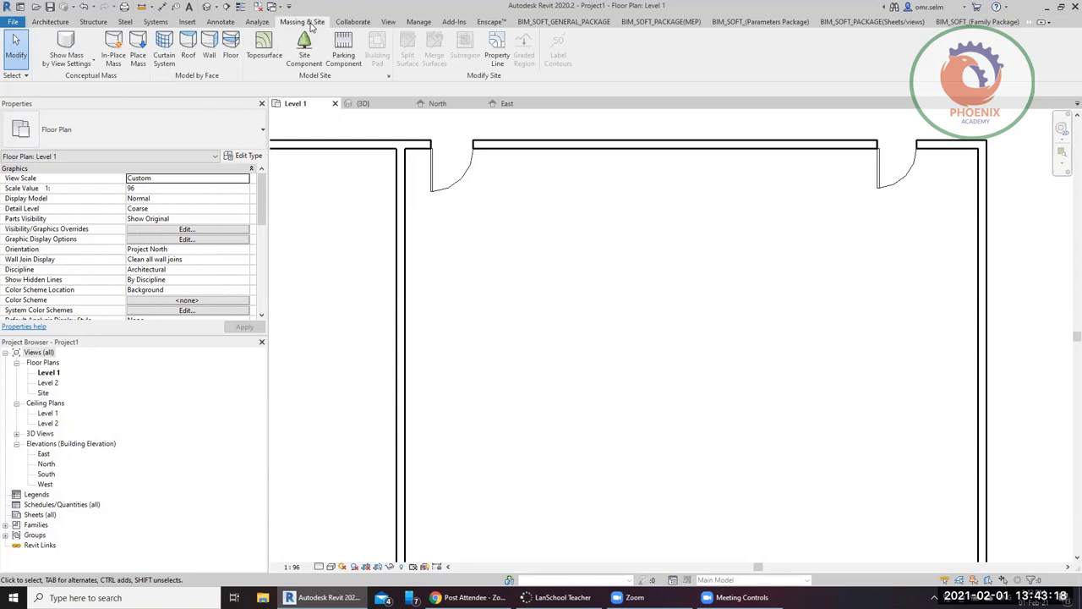